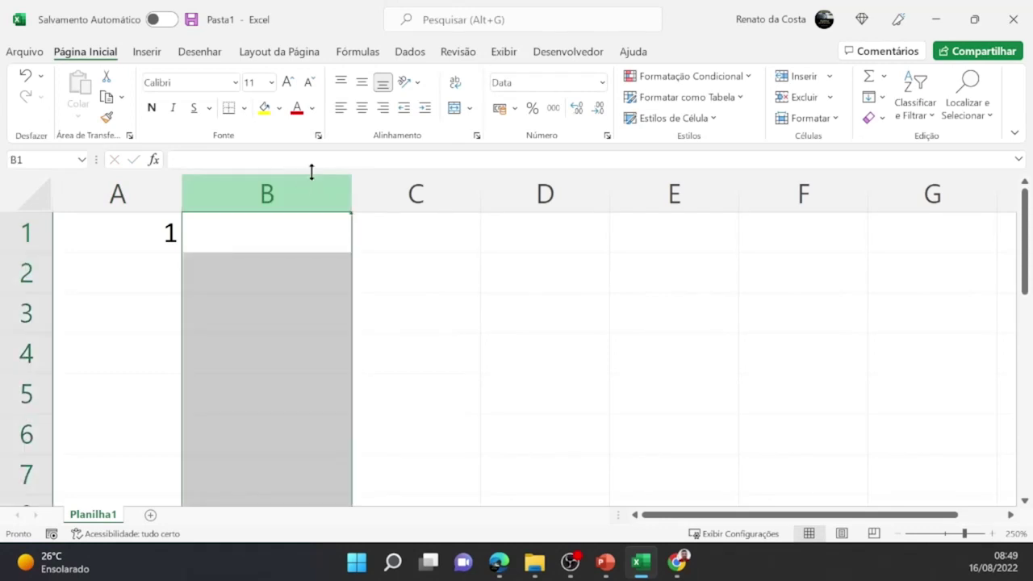
# Format column B with the Date number format of type 14/3/12 13:30
pyautogui.click(319, 136)
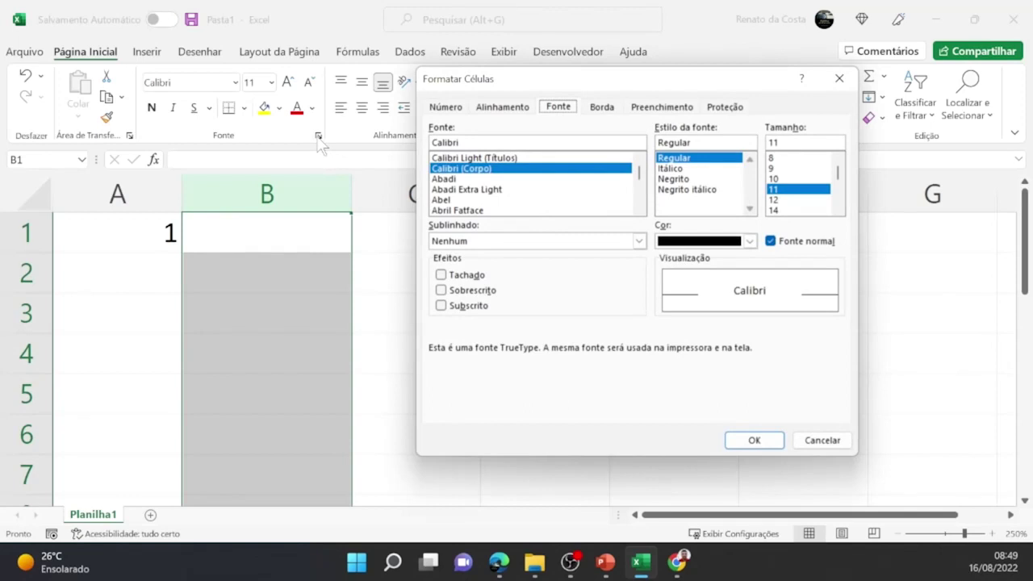
pyautogui.press('Escape')
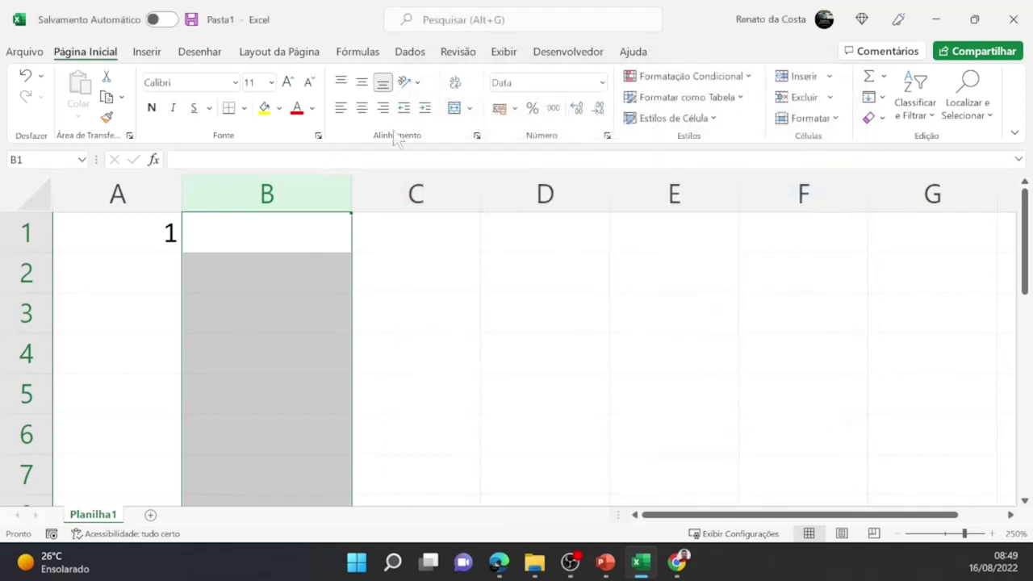
pyautogui.rightClick(298, 192)
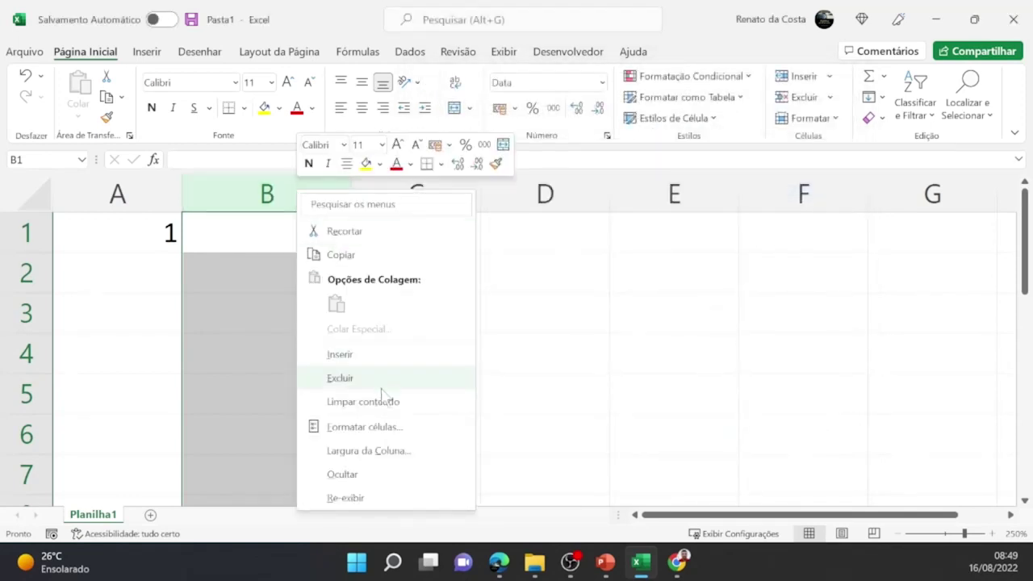
pyautogui.click(379, 427)
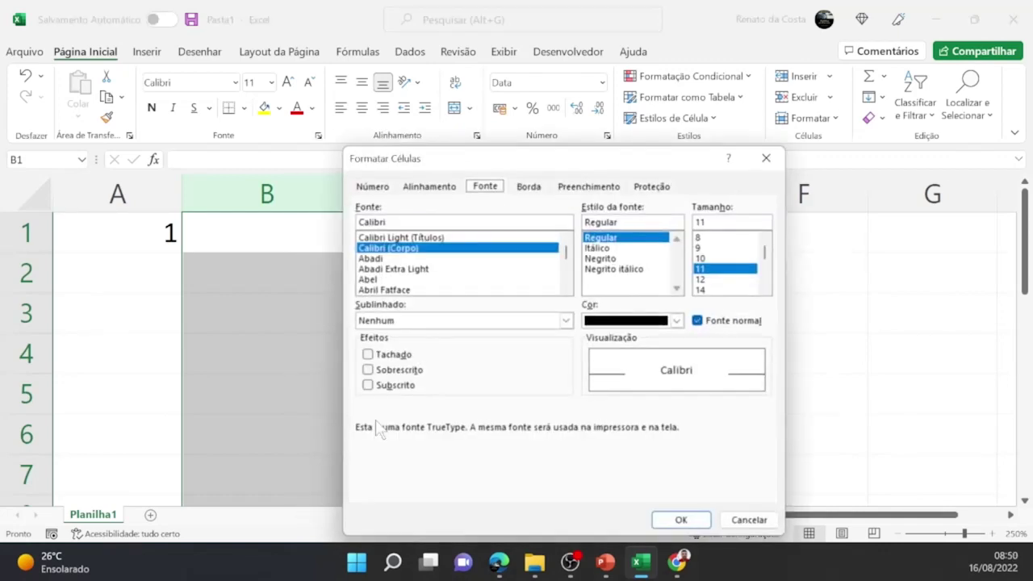
pyautogui.click(373, 187)
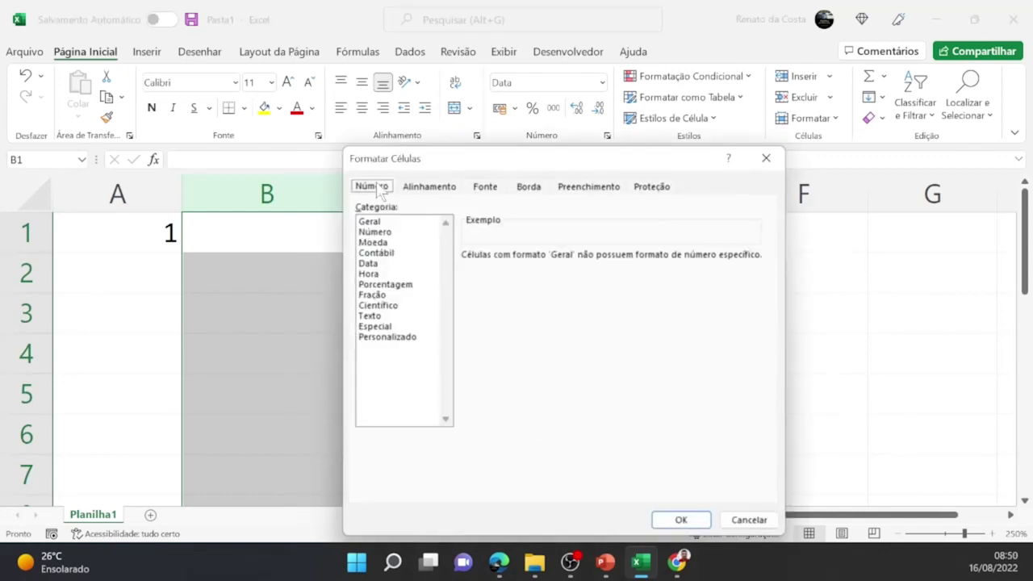
pyautogui.click(386, 265)
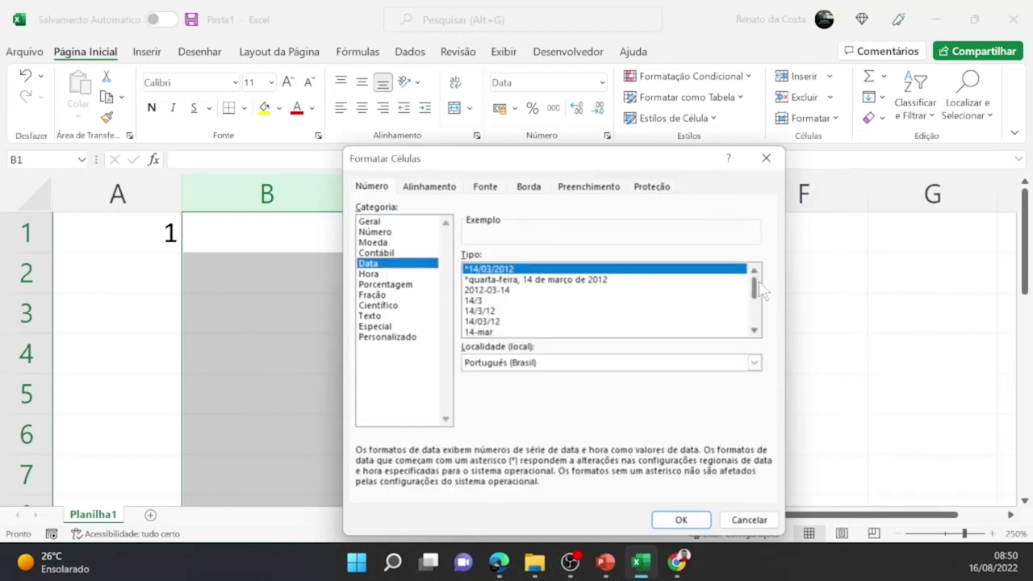
pyautogui.moveTo(758, 282); pyautogui.dragTo(760, 325)
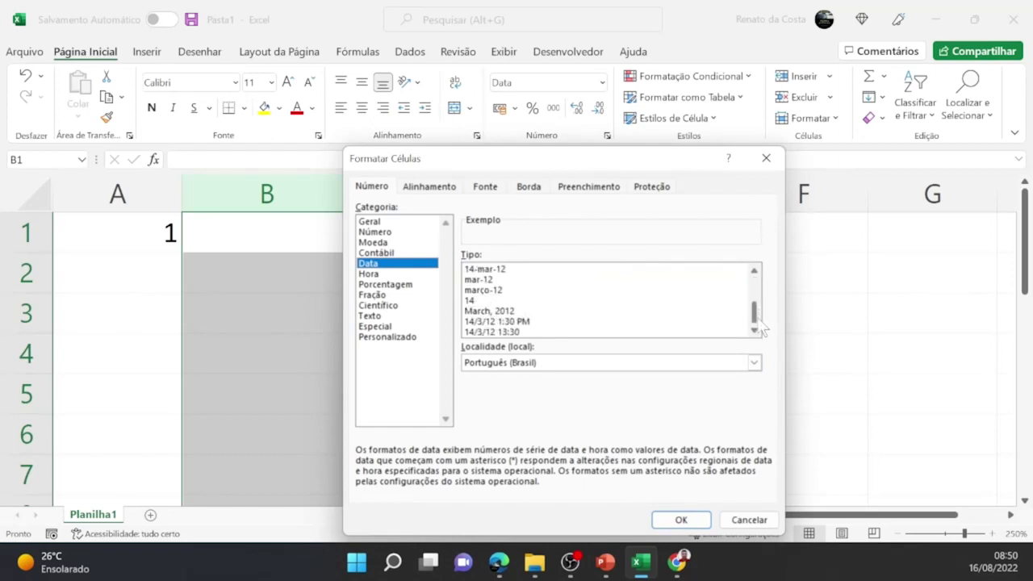
pyautogui.doubleClick(553, 331)
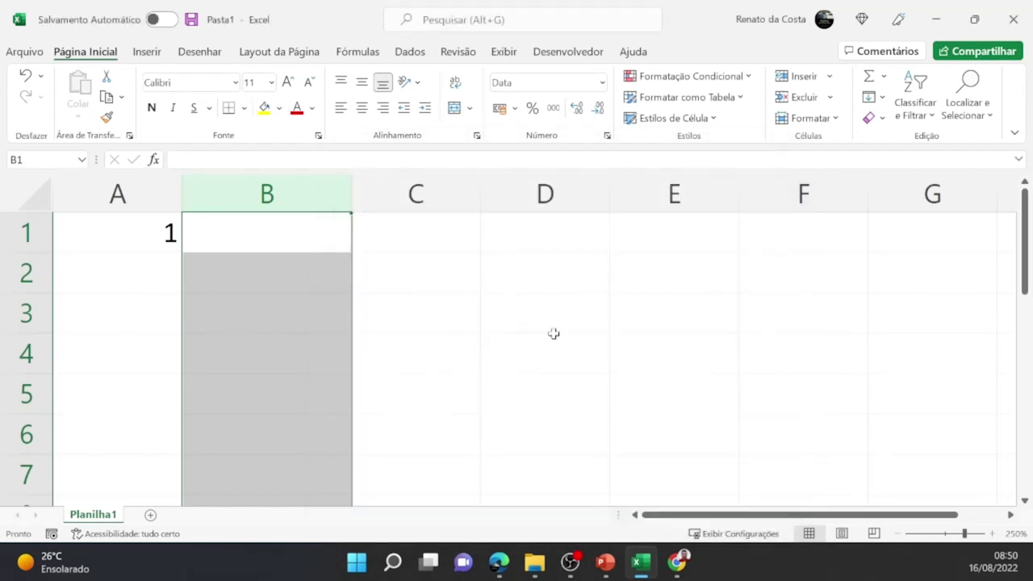
# Enter 1 in cell B1 of the date-formatted column
pyautogui.click(264, 220)
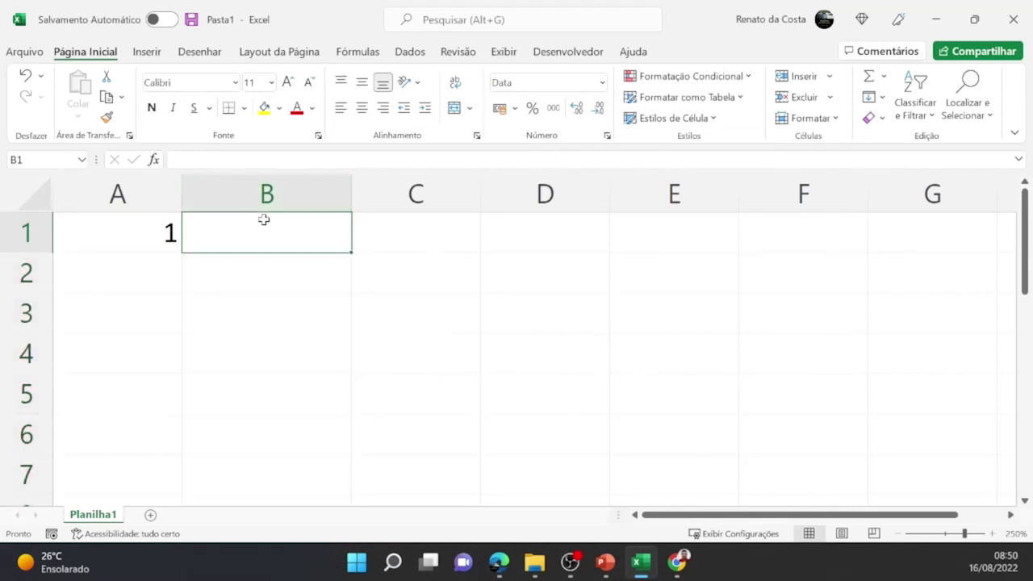
pyautogui.write('1')
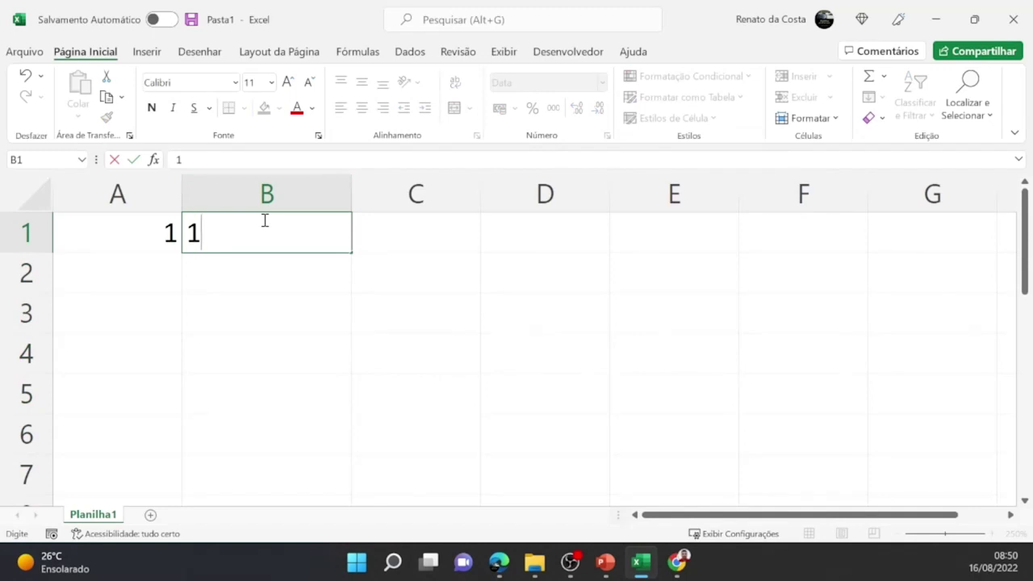
pyautogui.press('Return')
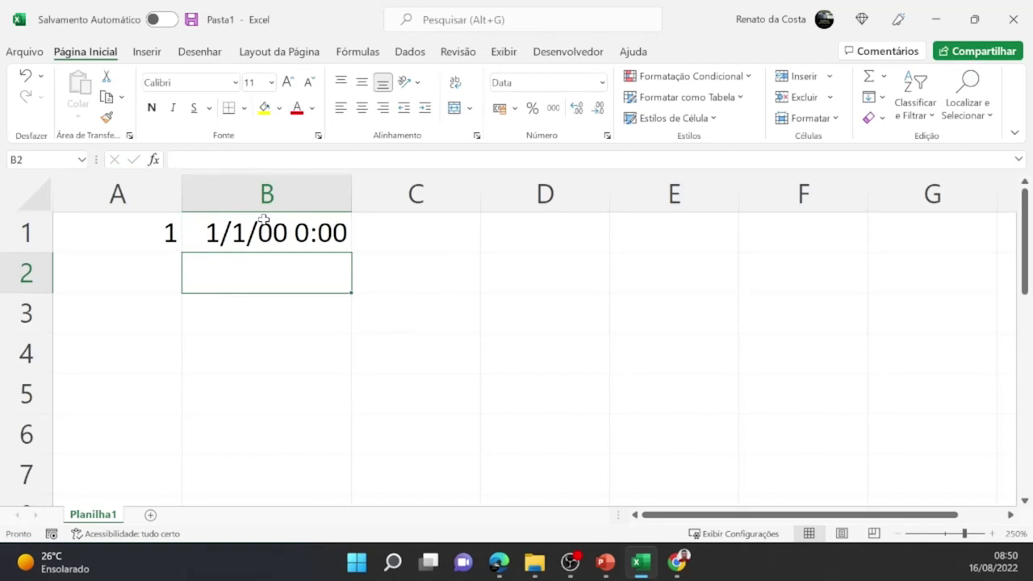
# Enter the value 10 in both cells A2 and B2
pyautogui.press('Left')
pyautogui.write('10')
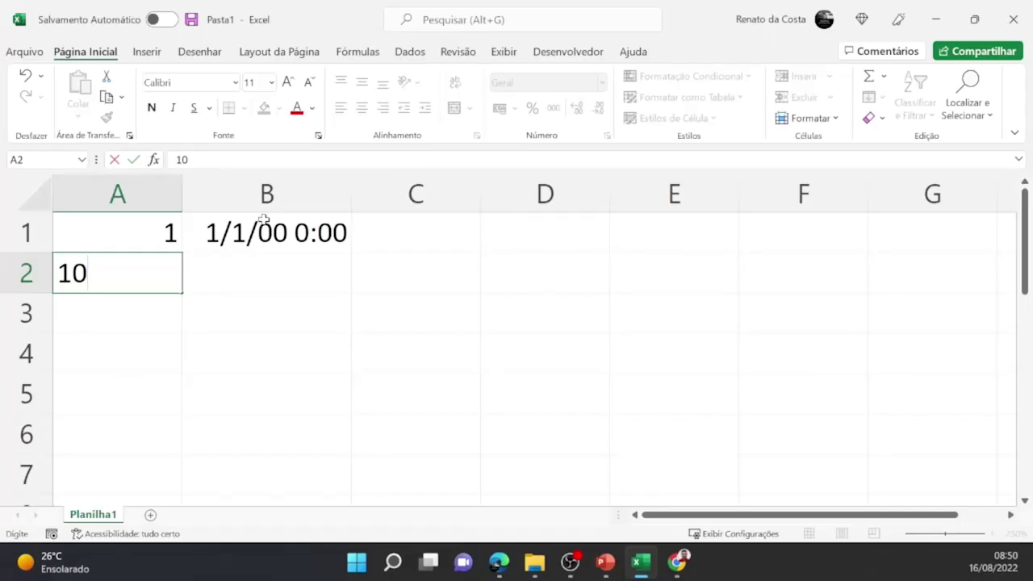
pyautogui.press('Tab')
pyautogui.write('10')
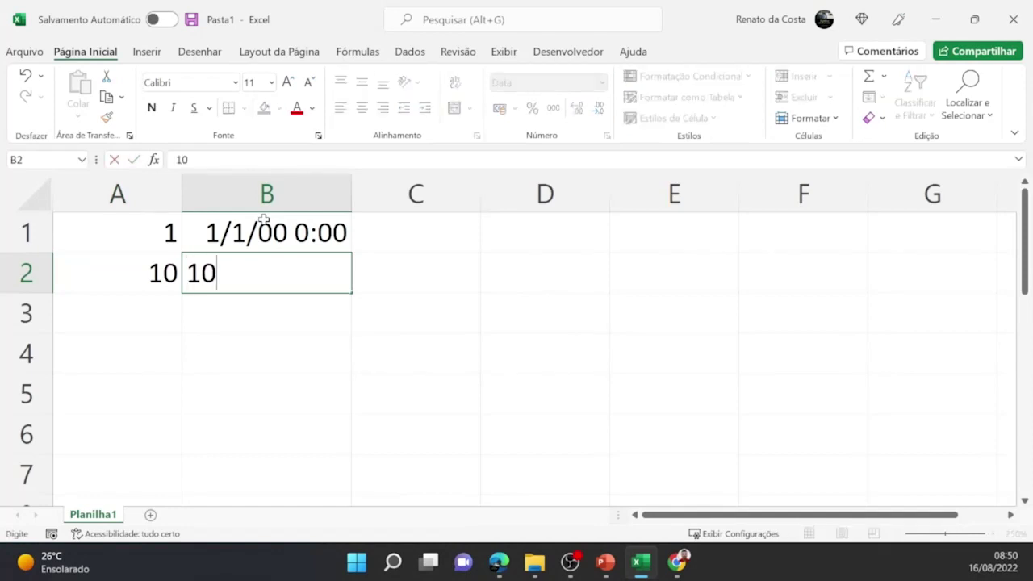
pyautogui.press('Tab')
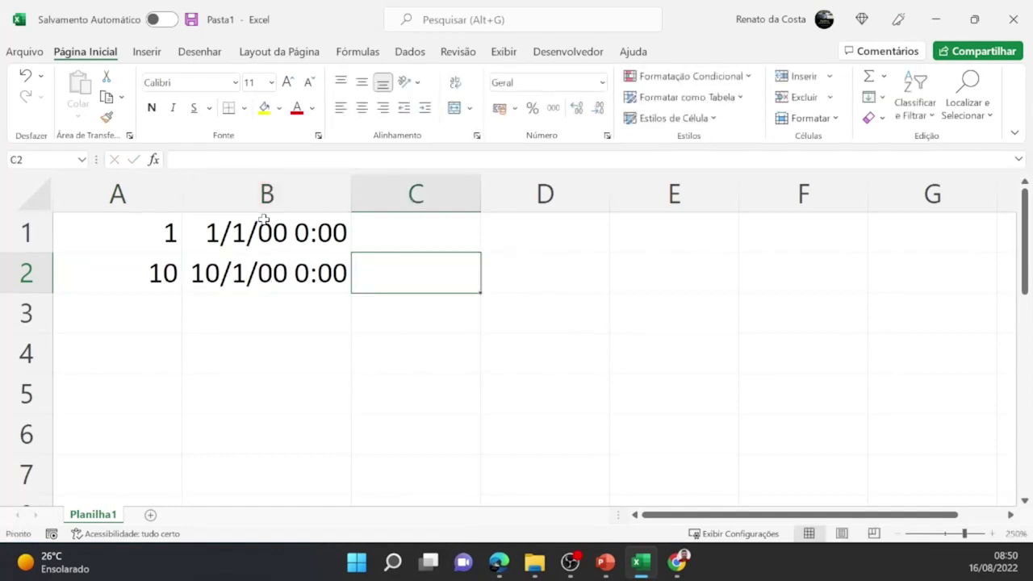
# Enter the value 32 in both cells A3 and B3
pyautogui.press('Down')
pyautogui.press('Left')
pyautogui.press('Left')
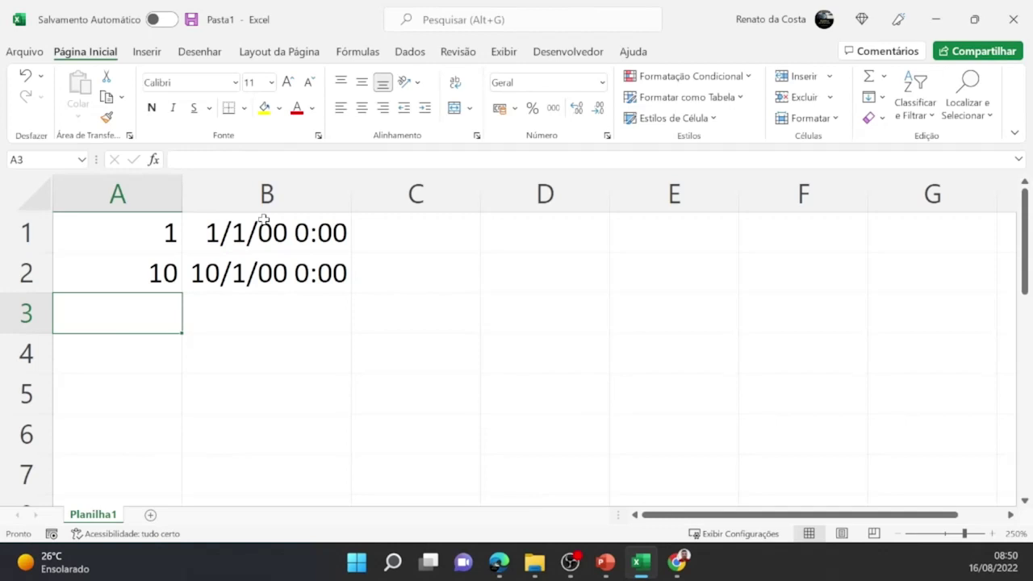
pyautogui.write('32')
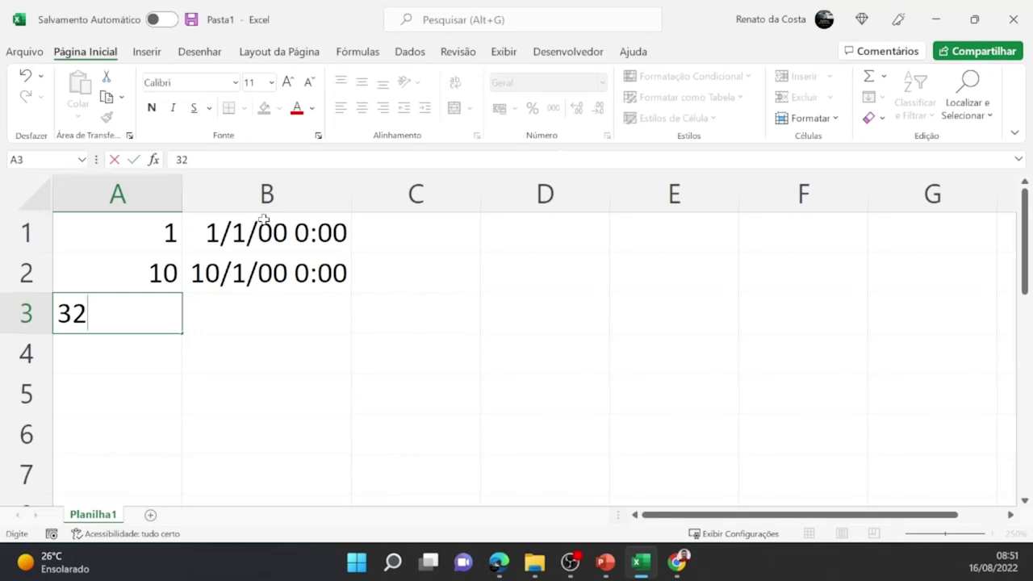
pyautogui.press('Tab')
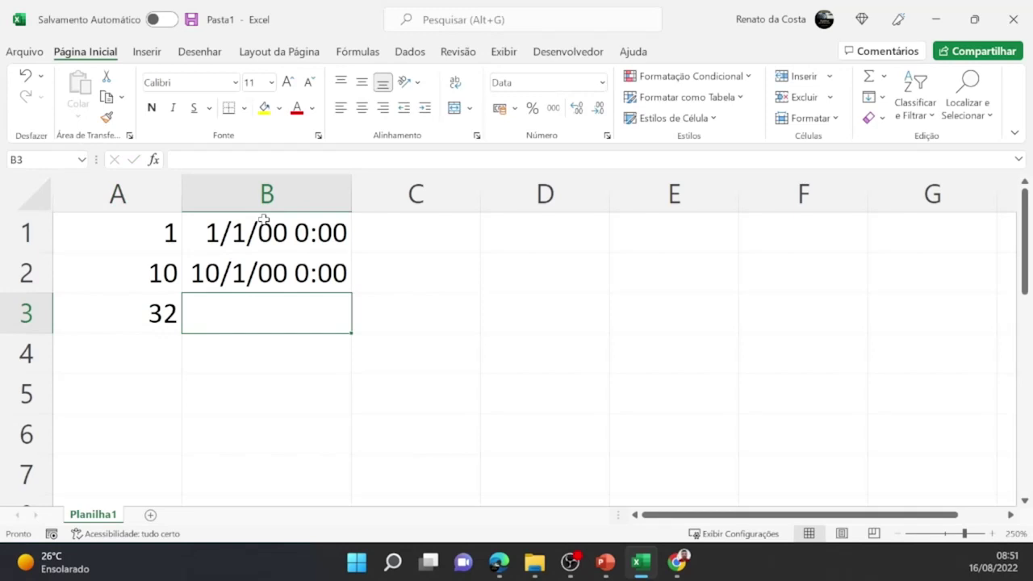
pyautogui.write('32')
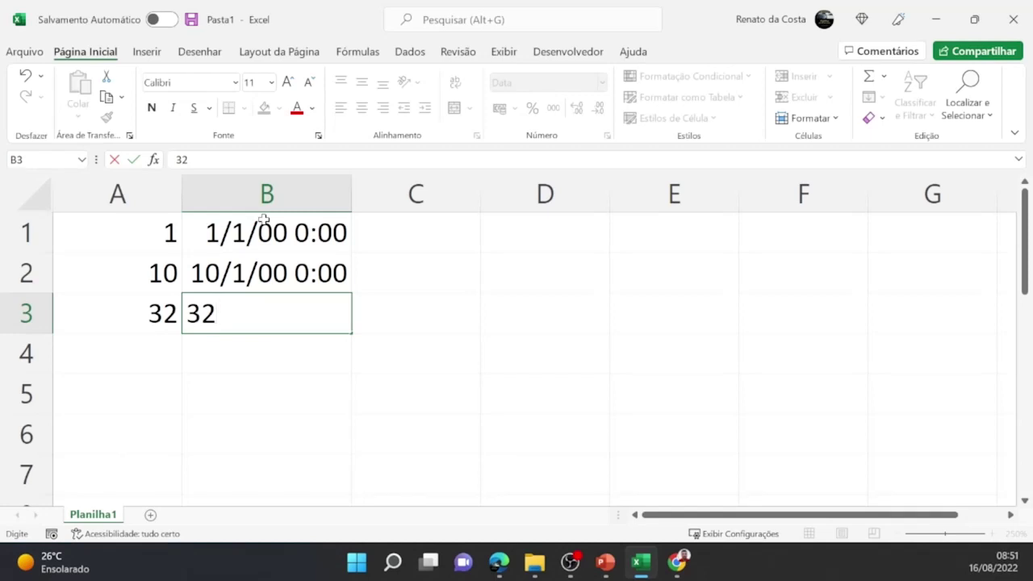
pyautogui.press('Return')
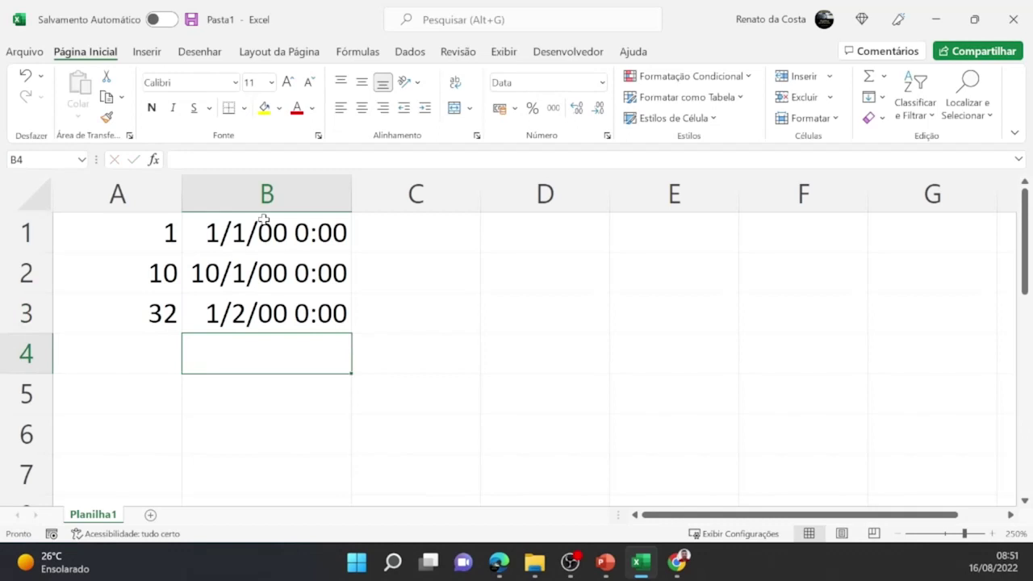
# Enter the value 100 in both cells A4 and B4
pyautogui.press('Left')
pyautogui.write('100')
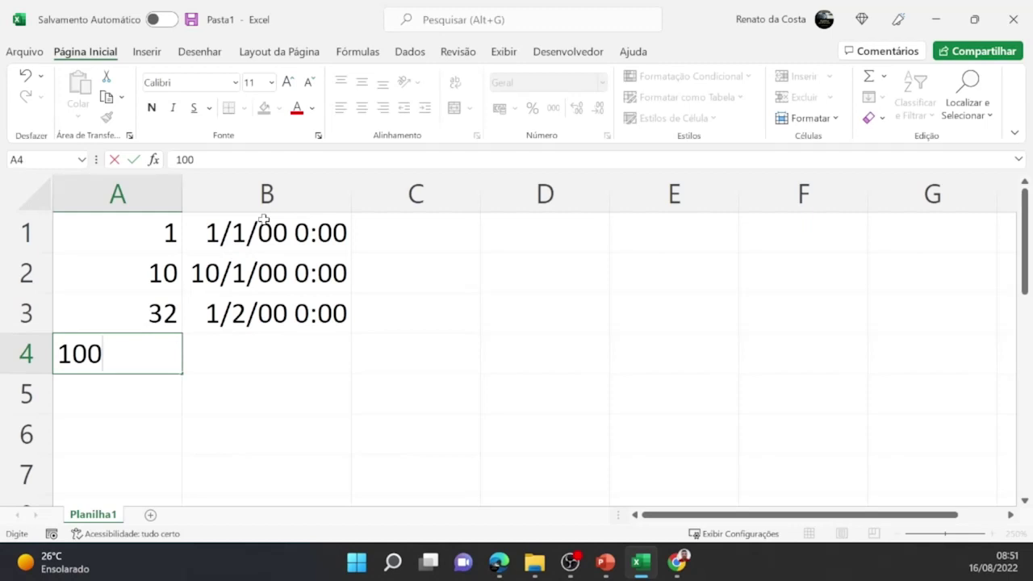
pyautogui.press('Tab')
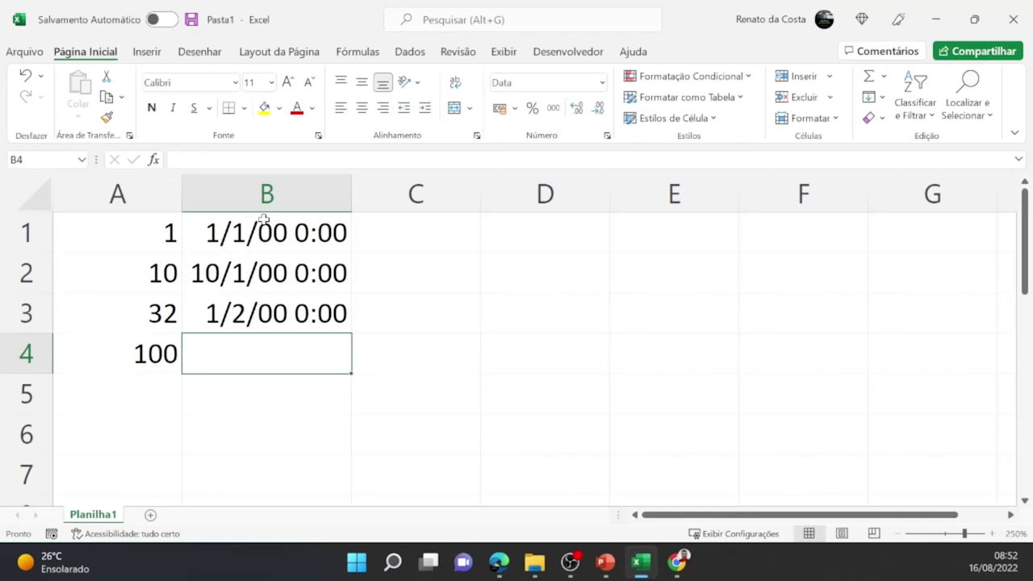
pyautogui.write('100')
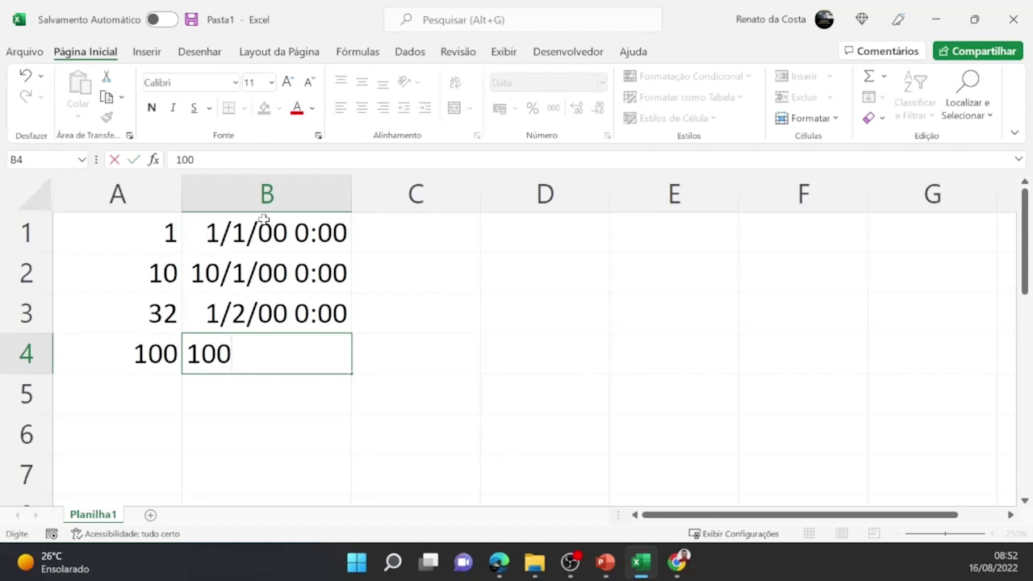
pyautogui.press('Return')
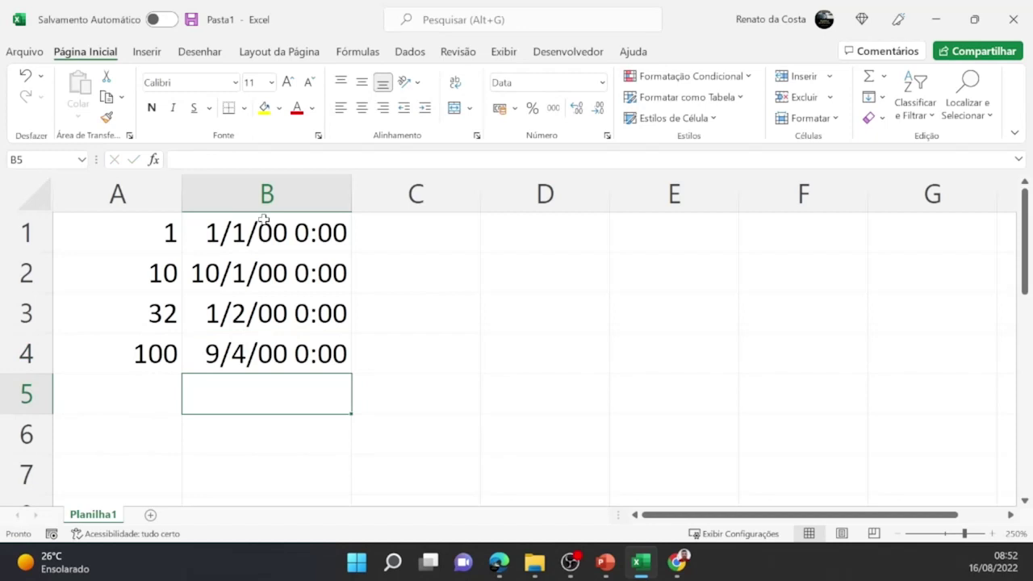
# Insert the current date, 16/08/2022, as a fixed value in cell A5
pyautogui.press('Left')
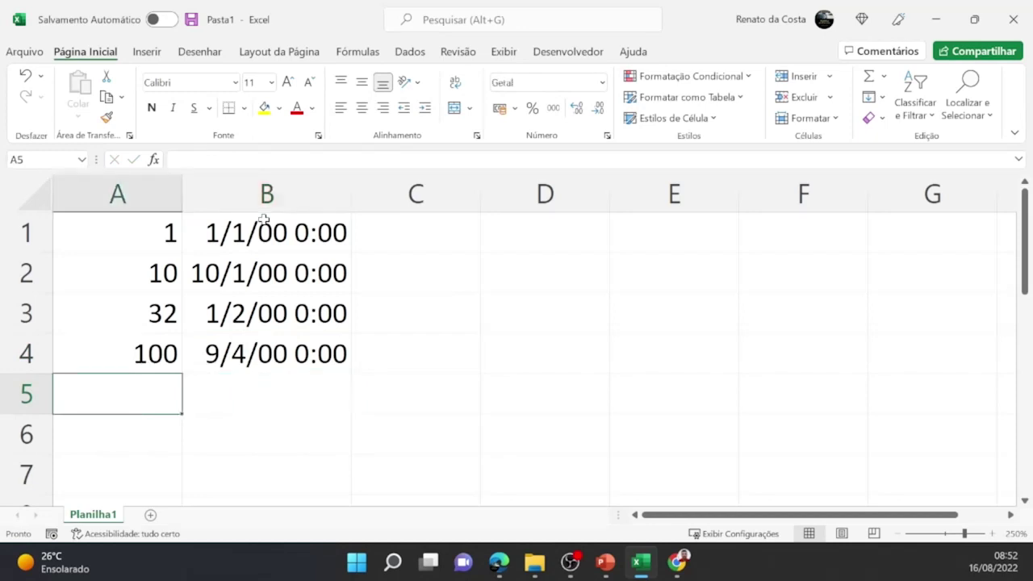
pyautogui.hotkey('ctrl', ';')
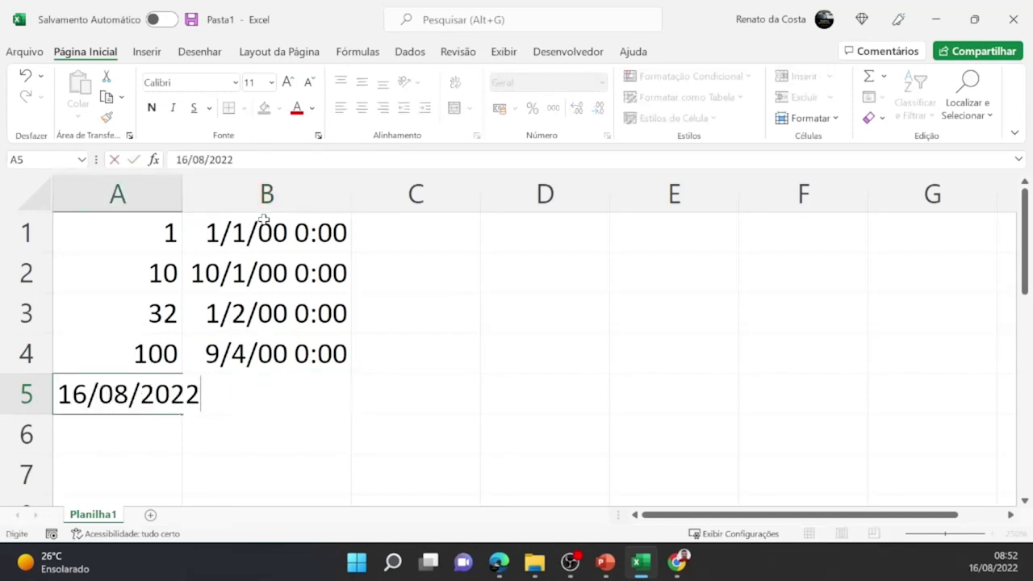
pyautogui.press('Return')
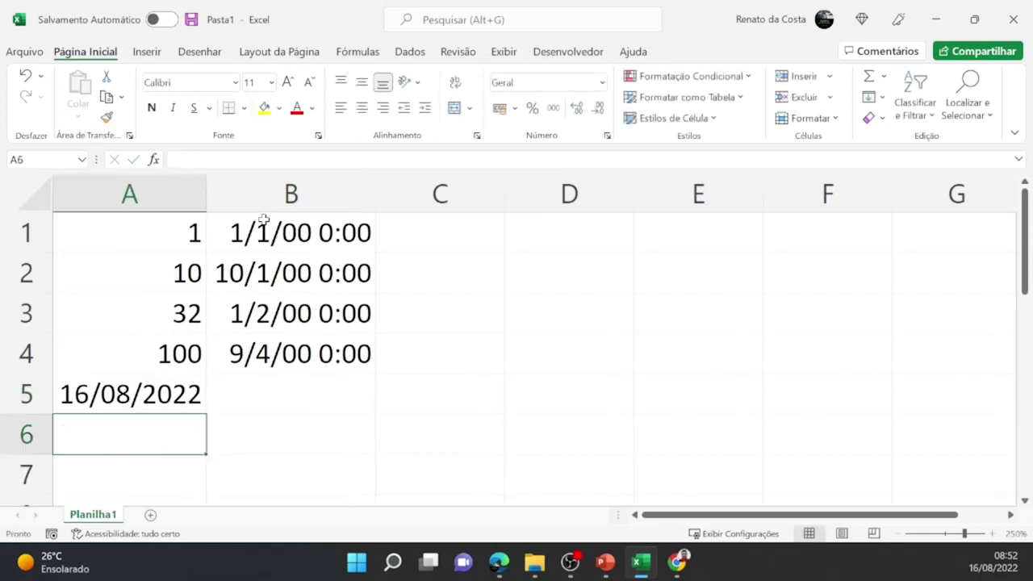
# Change the format of the date in cell A5 to the Número category
pyautogui.press('Up')
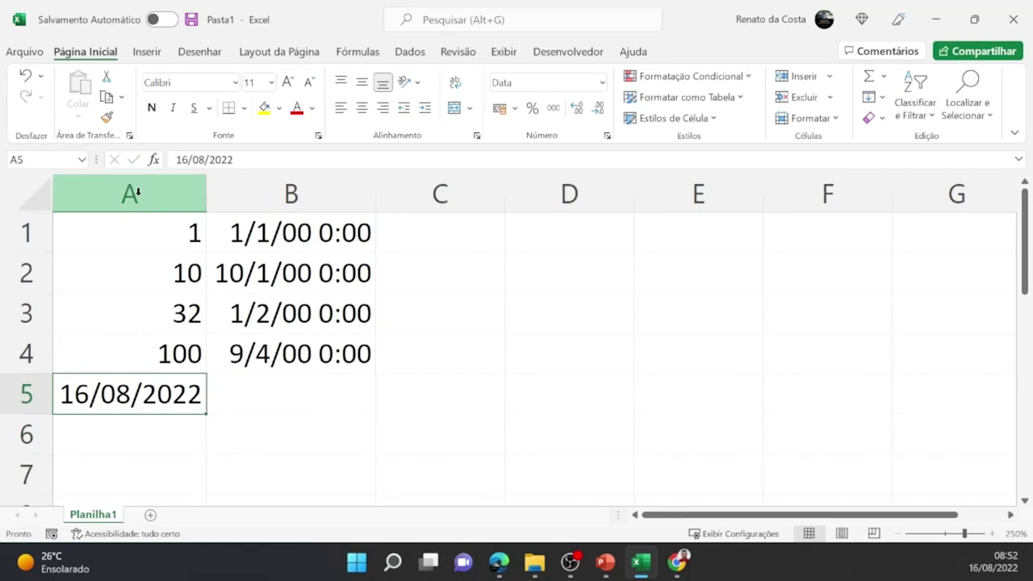
pyautogui.rightClick(158, 389)
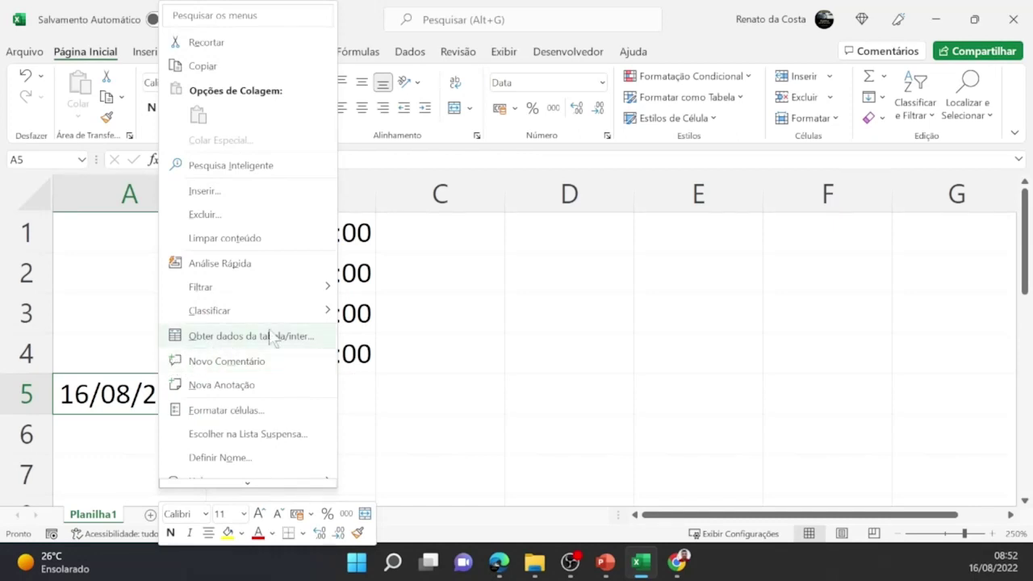
pyautogui.click(269, 411)
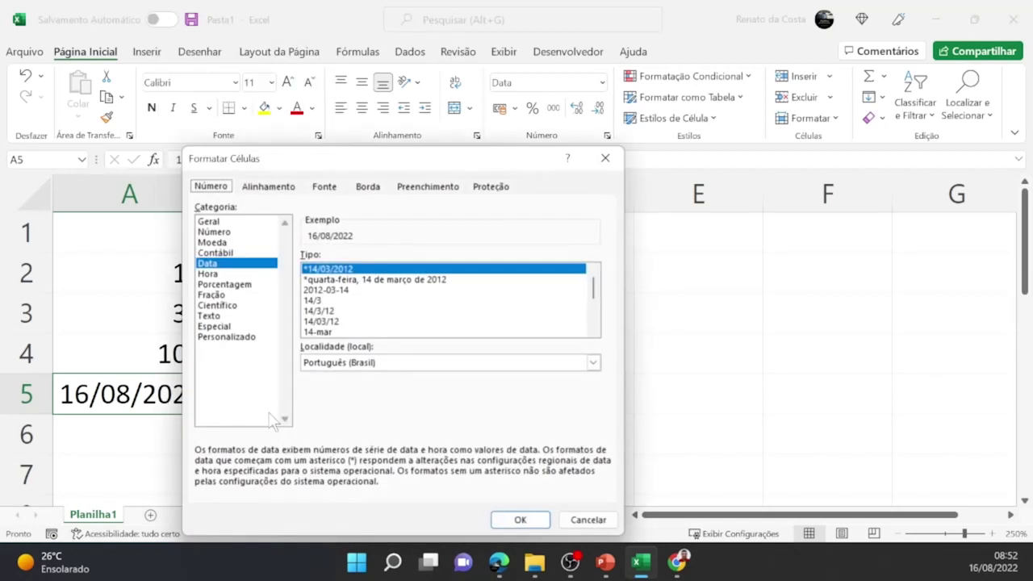
pyautogui.click(236, 233)
pyautogui.press('Return')
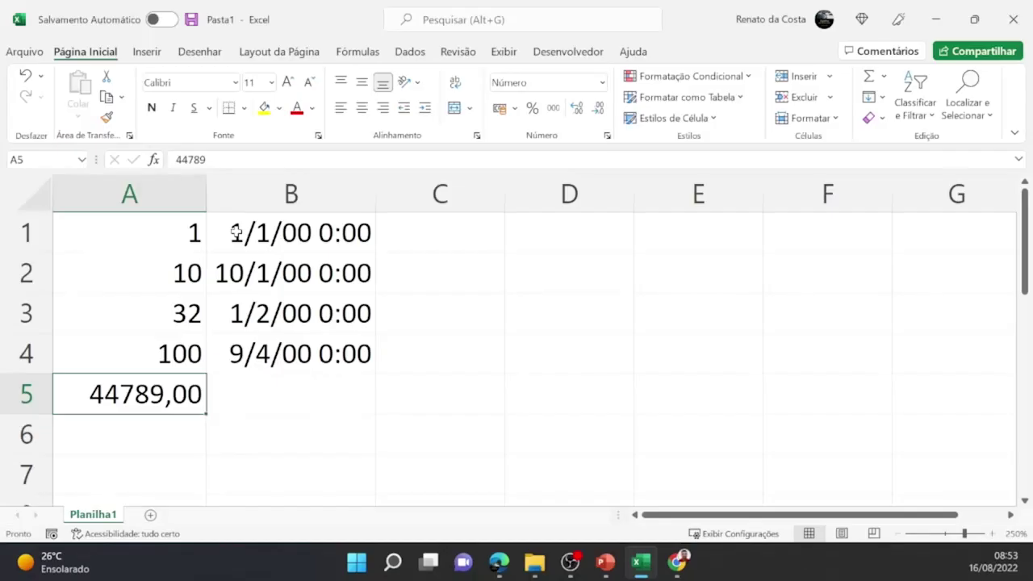
# Enter the date of birth in cell D4
pyautogui.press('Right')
pyautogui.press('Right')
pyautogui.press('Right')
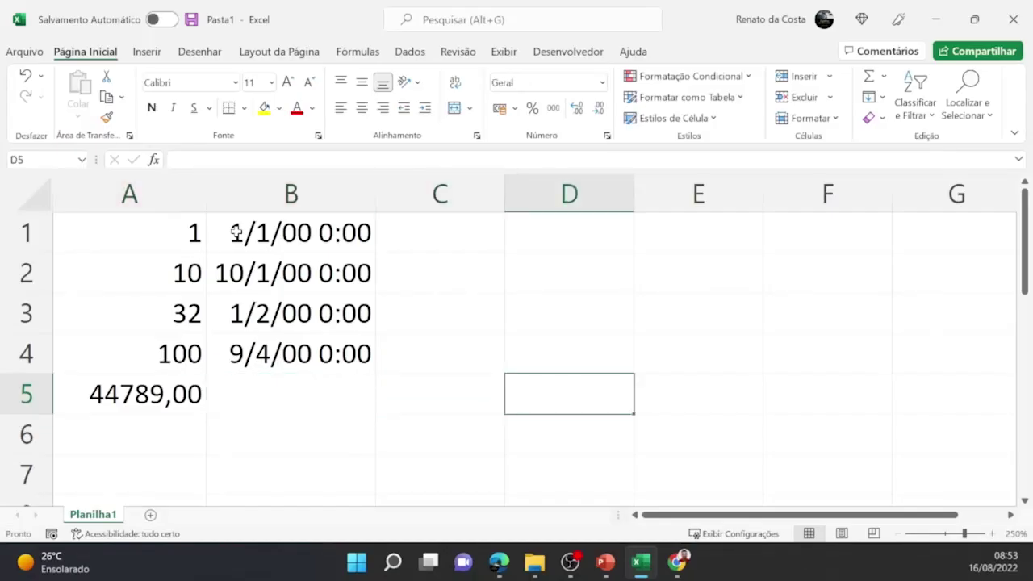
pyautogui.press('Up')
pyautogui.write('23')
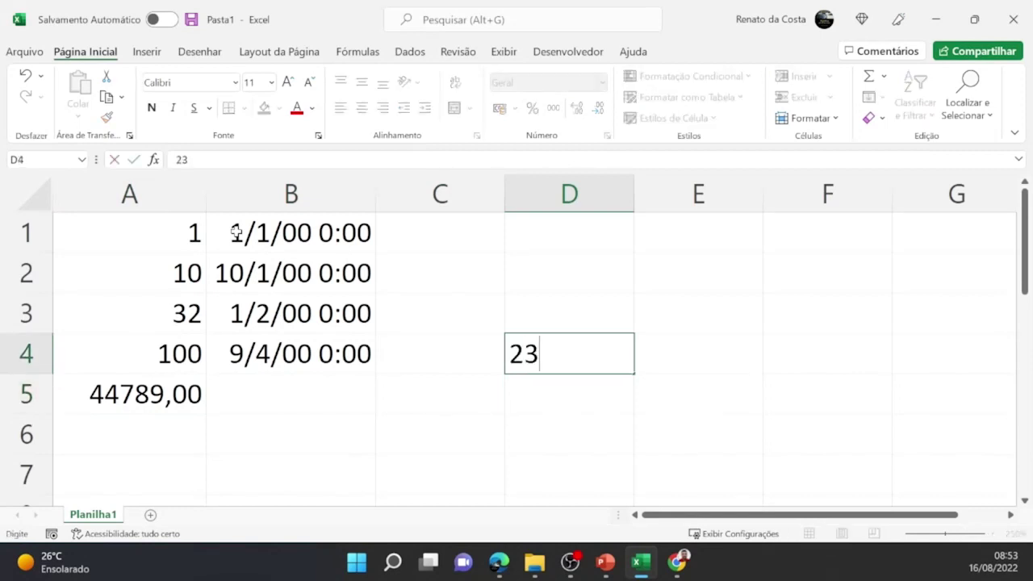
pyautogui.write('/06/1977')
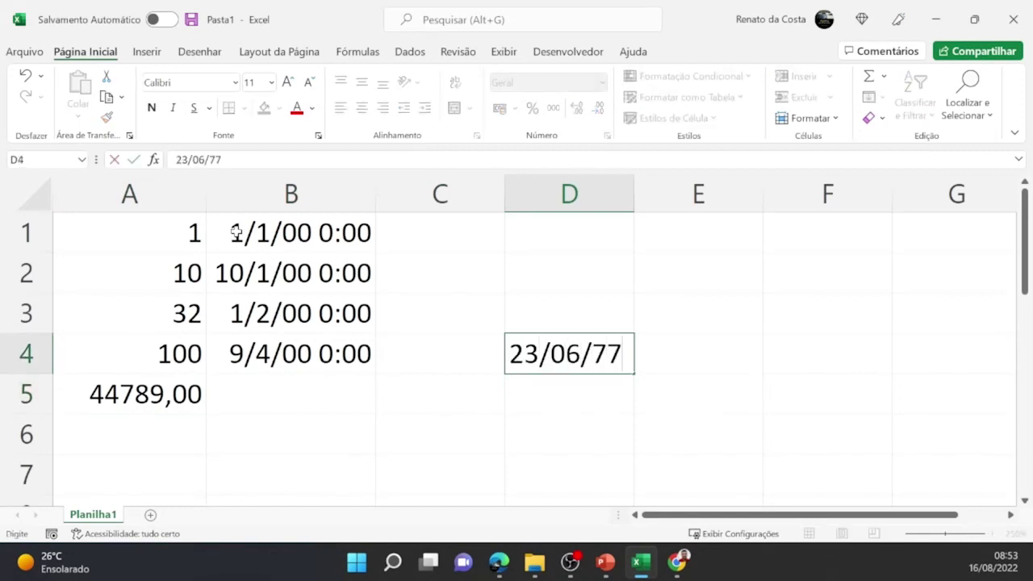
pyautogui.press('Return')
# Insert the current date, 16/08/2022, in cell D3 above the earlier date
pyautogui.press('Up')
pyautogui.press('Up')
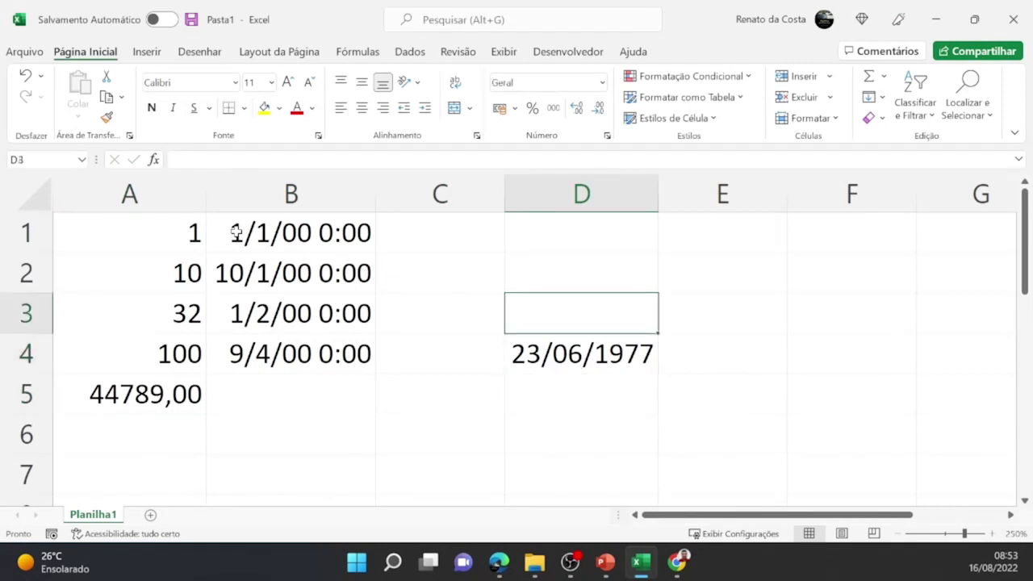
pyautogui.hotkey('ctrl', ';')
pyautogui.press('Return')
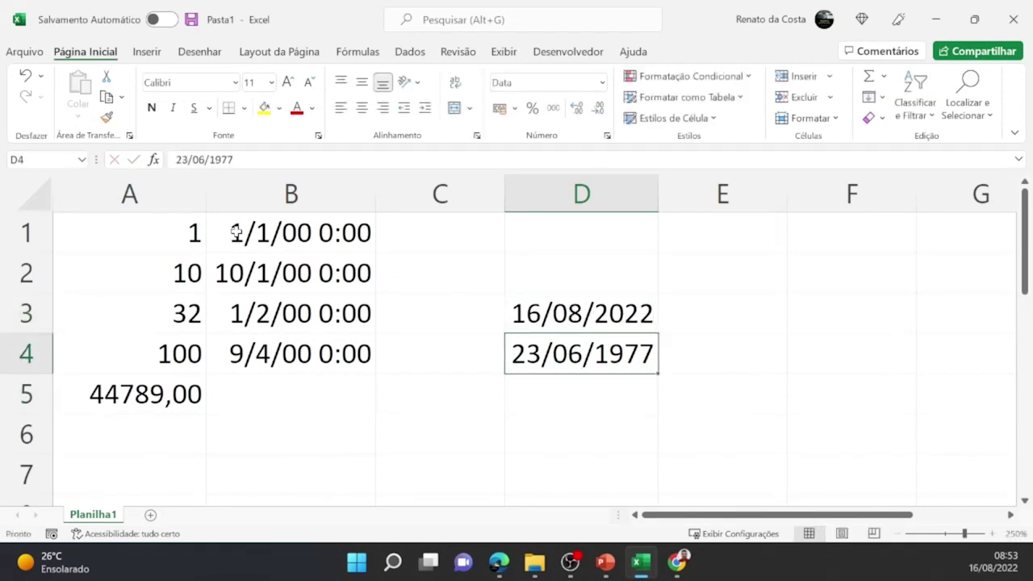
# Calculate the number of days between the two dates in column D by entering =D3-D4 in cell D5
pyautogui.press('Down')
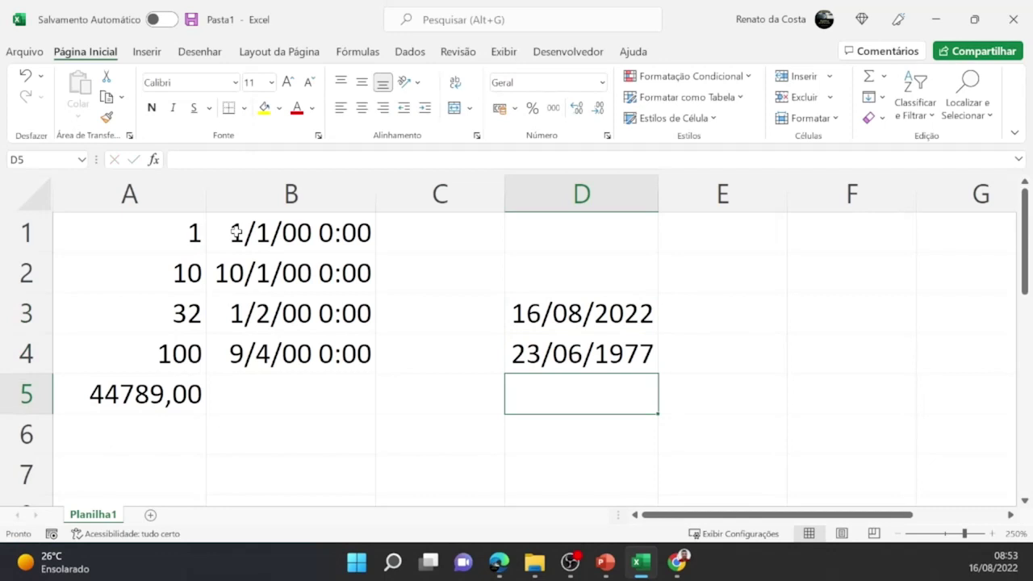
pyautogui.write('=')
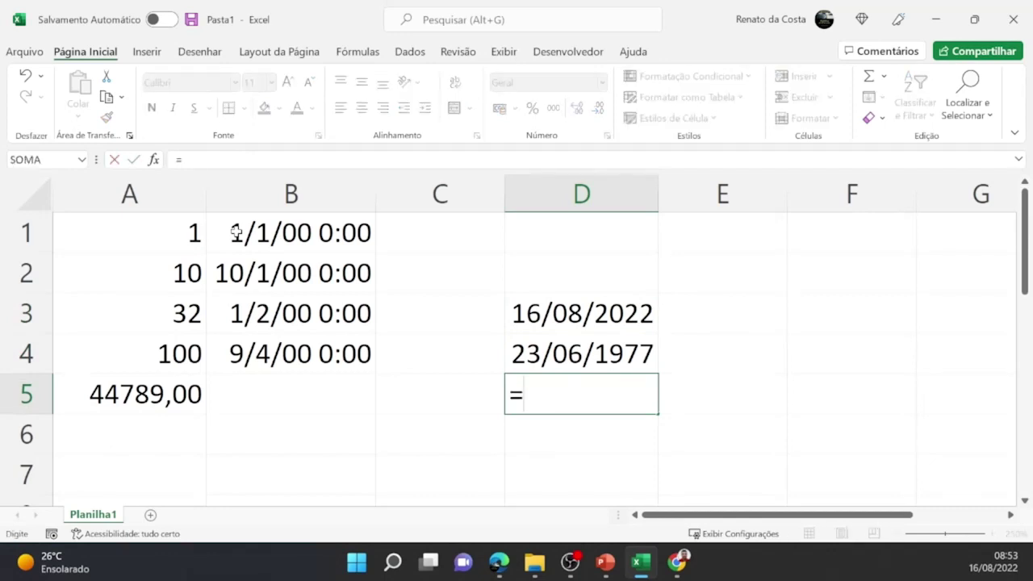
pyautogui.press('Up')
pyautogui.press('Up')
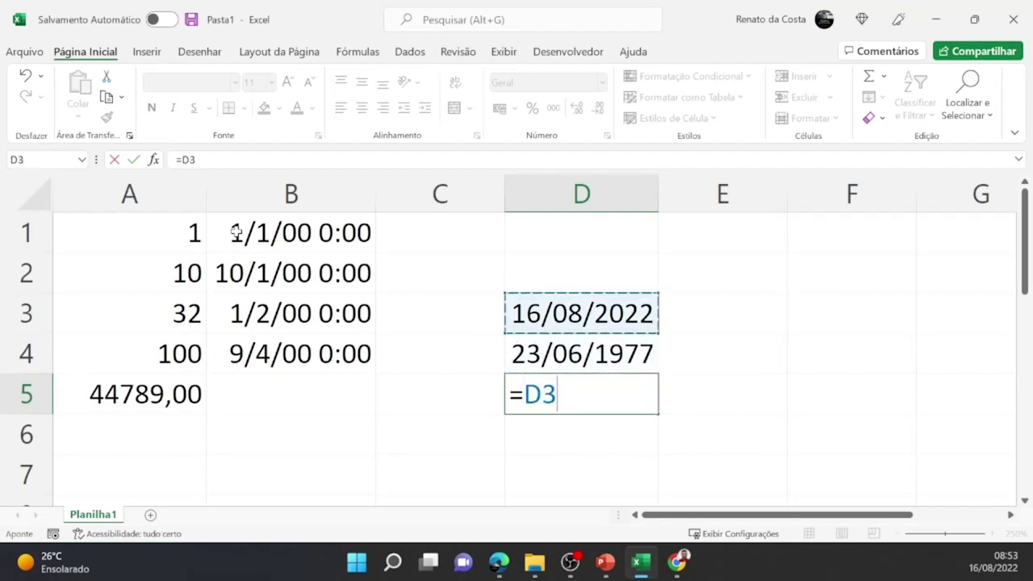
pyautogui.write('-')
pyautogui.press('Up')
pyautogui.press('Return')
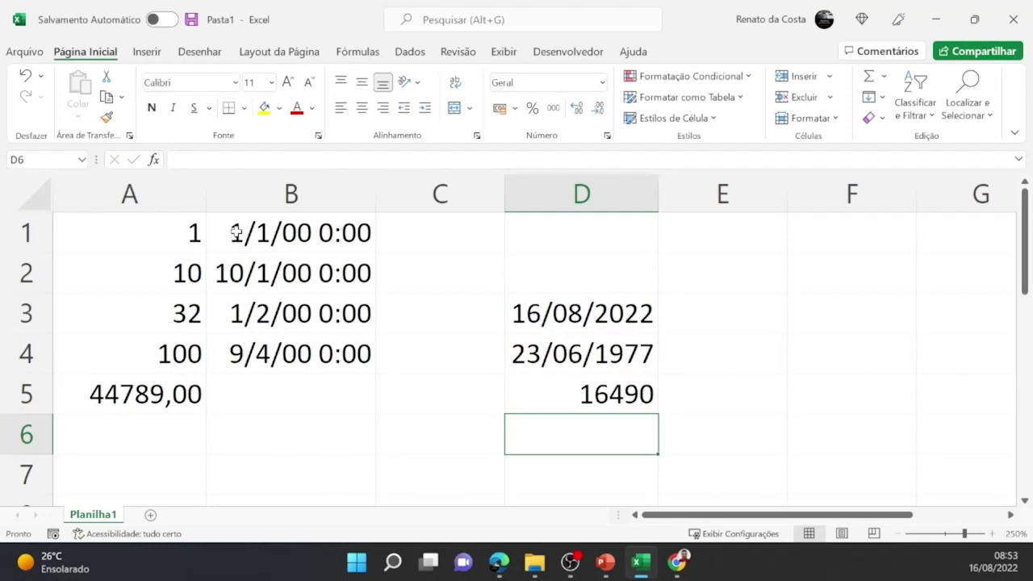
# Insert the current date, 16/08/2022, in cell E3 and enter 01/01/1900 in cell E4
pyautogui.press('Up')
pyautogui.press('Up')
pyautogui.press('Up')
pyautogui.press('Right')
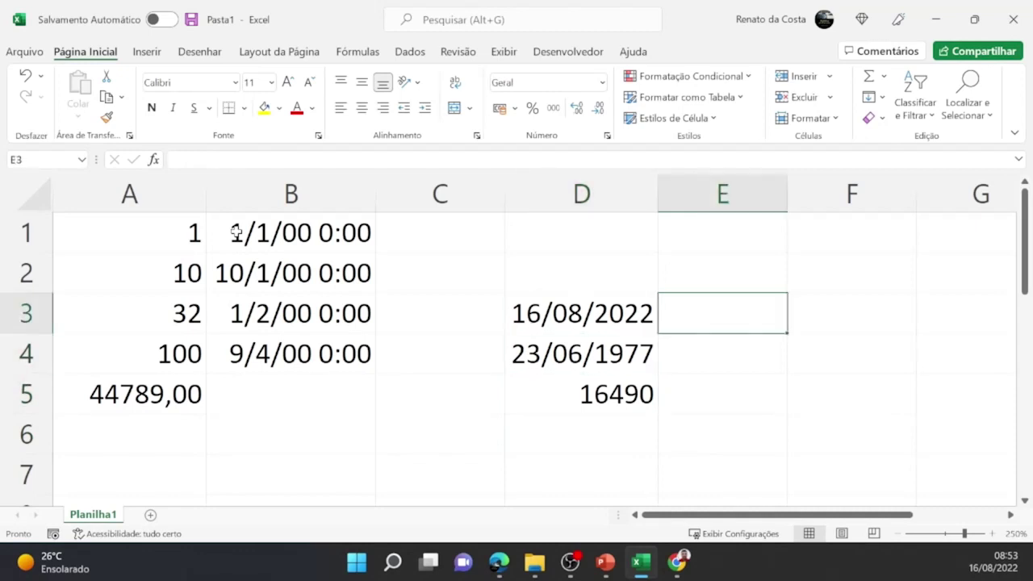
pyautogui.hotkey('ctrl', ';')
pyautogui.press('Return')
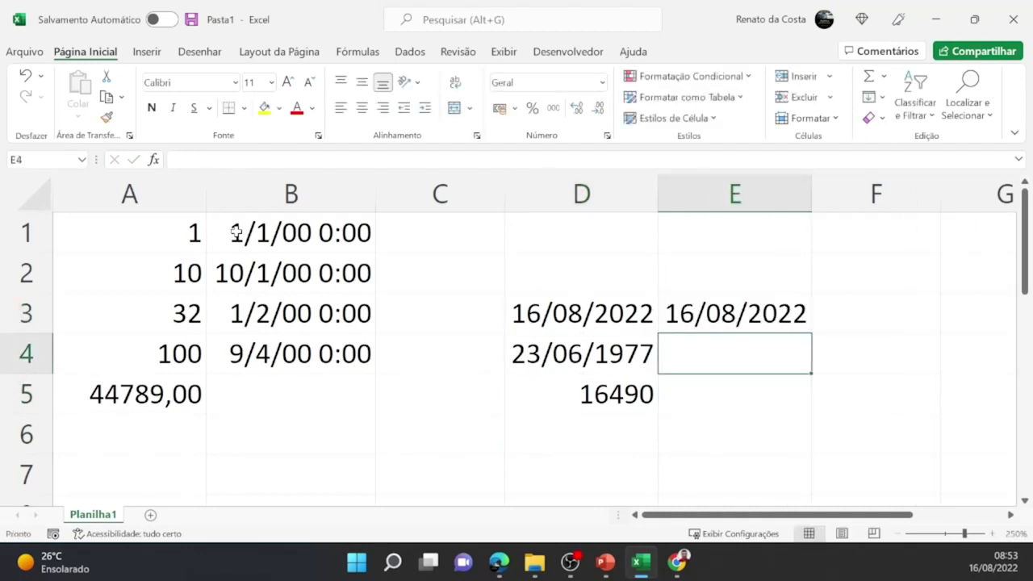
pyautogui.write('01/01')
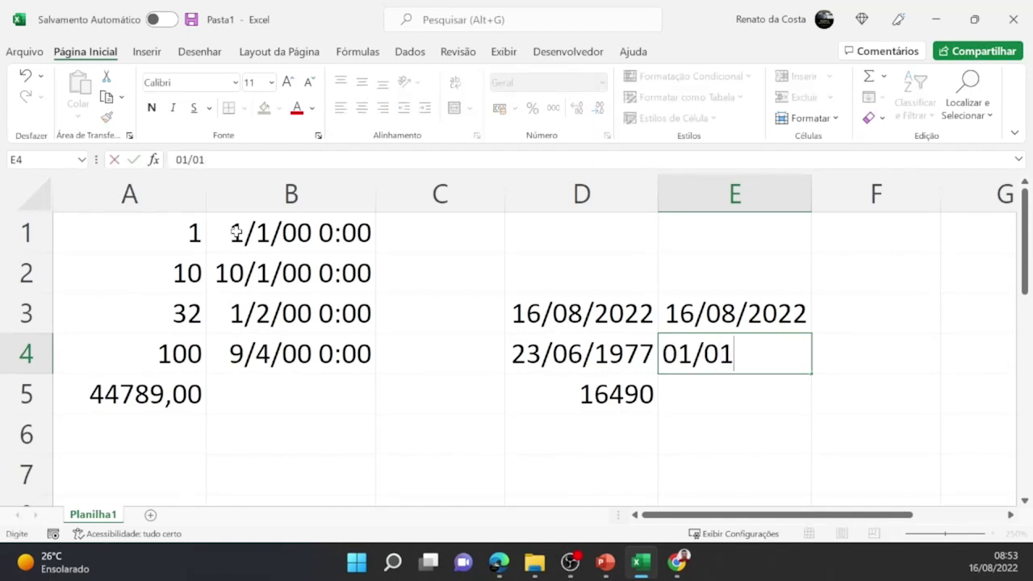
pyautogui.write('/1900')
pyautogui.press('Return')
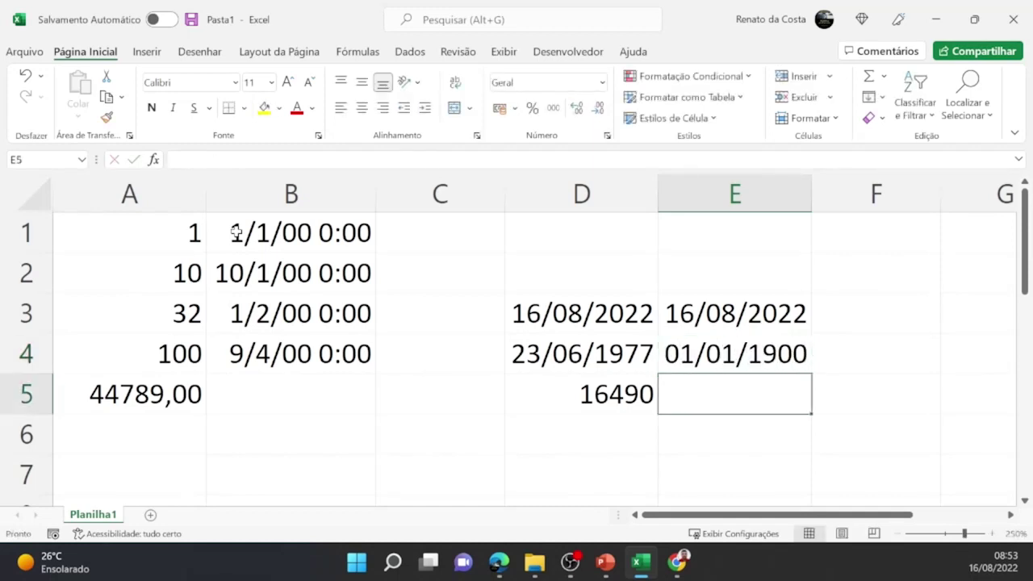
# Calculate the difference between the two dates in column E by entering =E3-E4 in cell E5
pyautogui.press('Left')
pyautogui.press('Left')
pyautogui.press('Left')
pyautogui.press('Left')
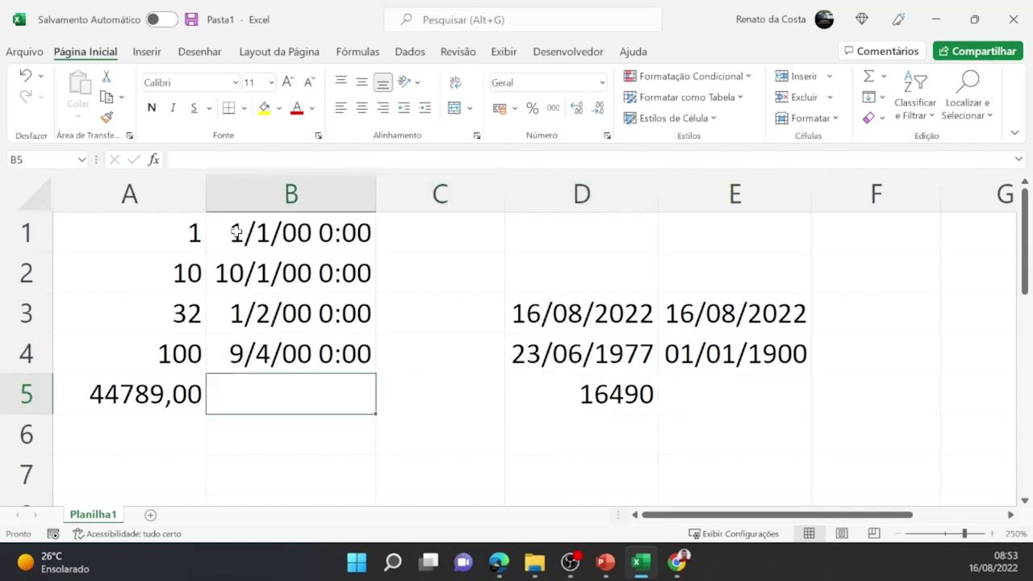
pyautogui.press('Right')
pyautogui.press('Right')
pyautogui.press('Right')
pyautogui.press('Right')
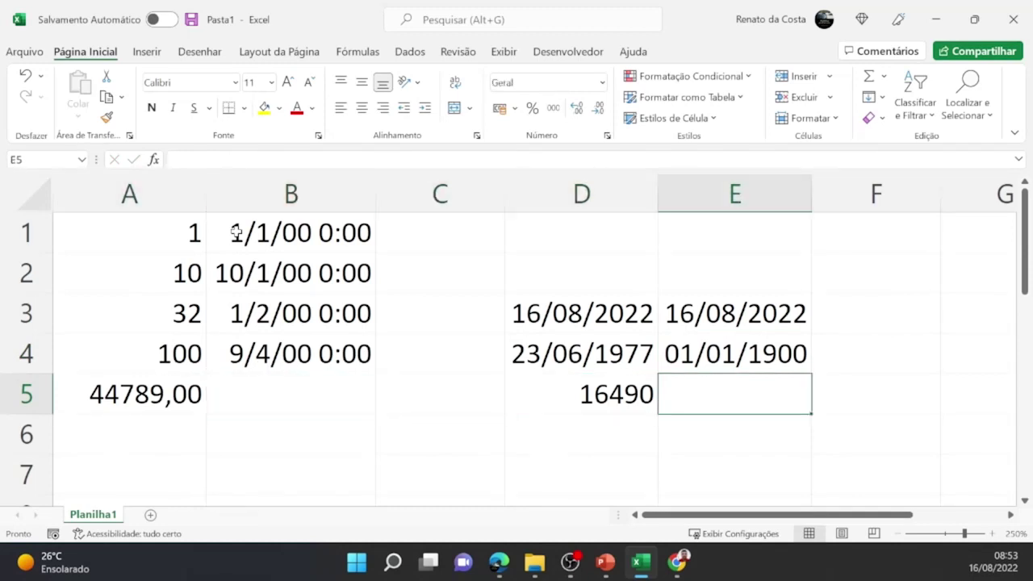
pyautogui.write('=')
pyautogui.press('Up')
pyautogui.press('Up')
pyautogui.write('-')
pyautogui.press('Up')
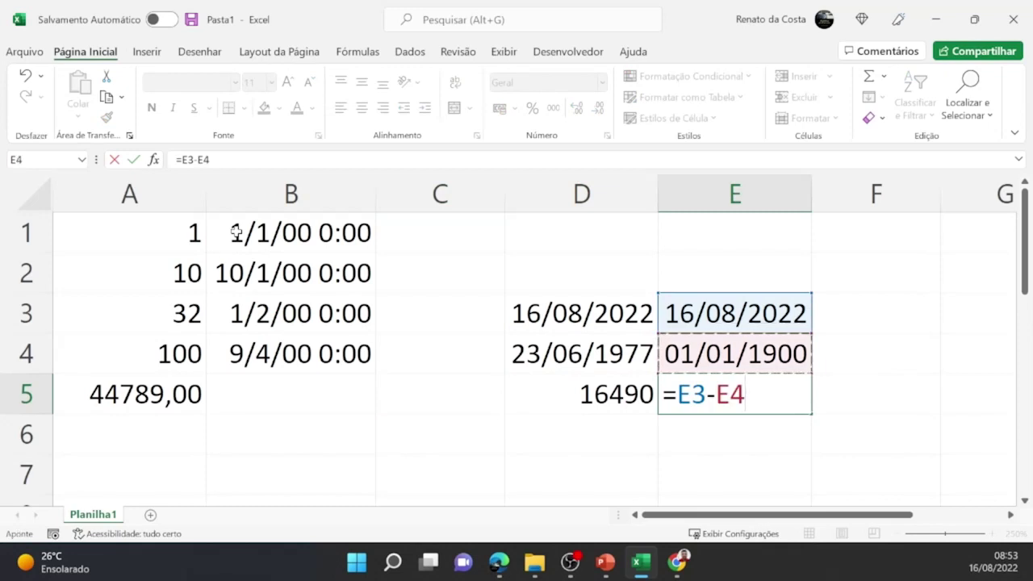
pyautogui.press('Return')
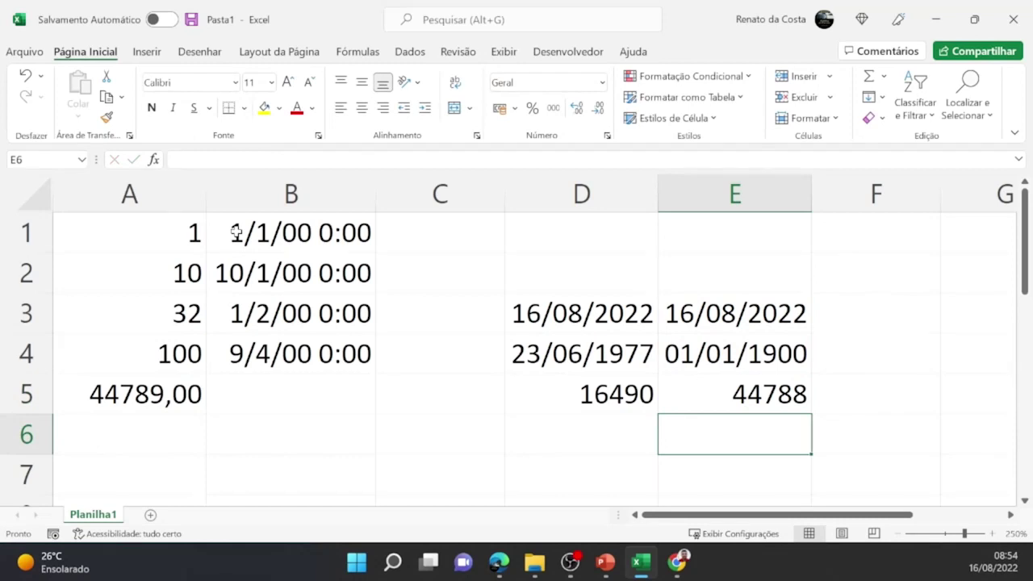
# Delete the contents of cells E3 to E5
pyautogui.press('Left')
pyautogui.press('Left')
pyautogui.press('Left')
pyautogui.press('Left')
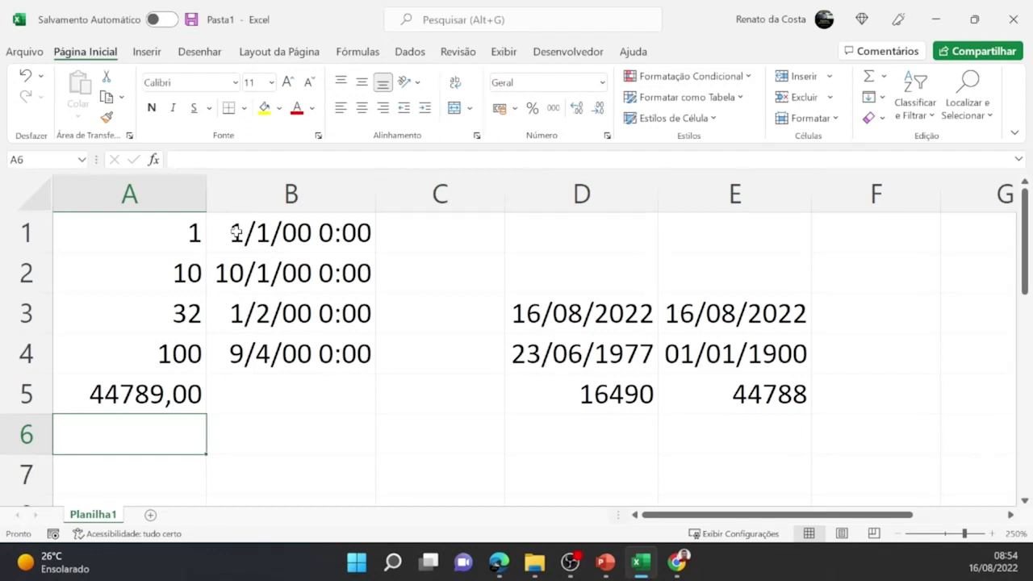
pyautogui.press('Up')
pyautogui.press('Up')
pyautogui.press('Up')
pyautogui.press('Right')
pyautogui.press('Right')
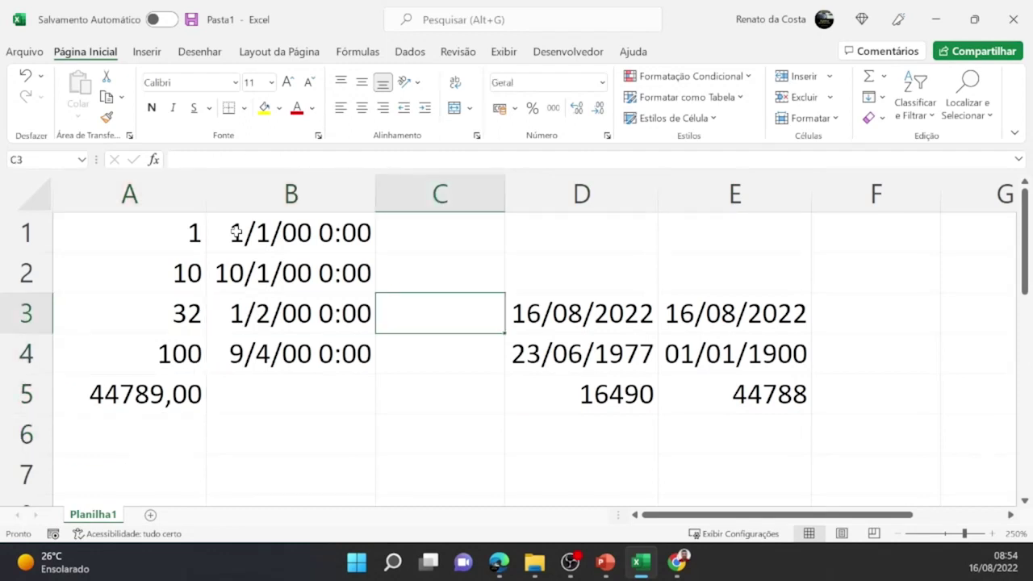
pyautogui.press('Right')
pyautogui.press('Right')
pyautogui.hotkey('shift', 'Down')
pyautogui.hotkey('shift', 'Down')
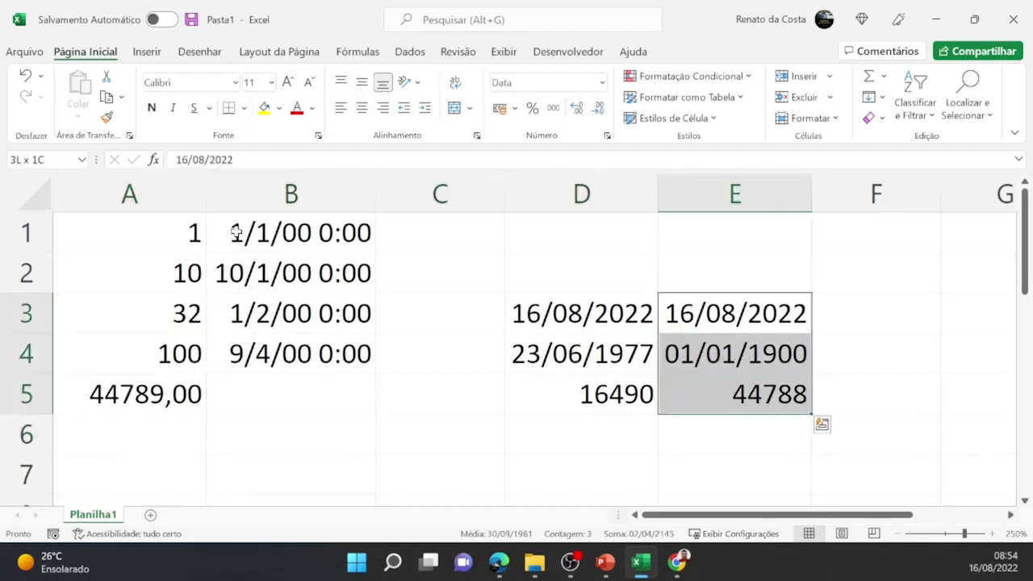
pyautogui.press('Delete')
# Enter 44197 in cell A6 and the same number in the date-formatted cell B6
pyautogui.press('Left')
pyautogui.press('Left')
pyautogui.press('Left')
pyautogui.press('Left')
pyautogui.press('Down')
pyautogui.press('Down')
pyautogui.press('Down')
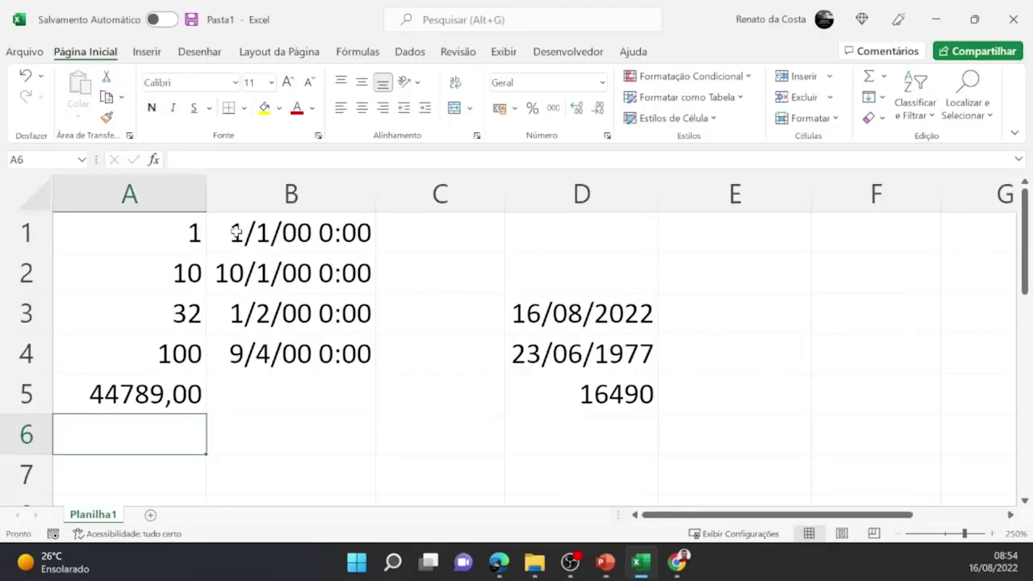
pyautogui.write('44')
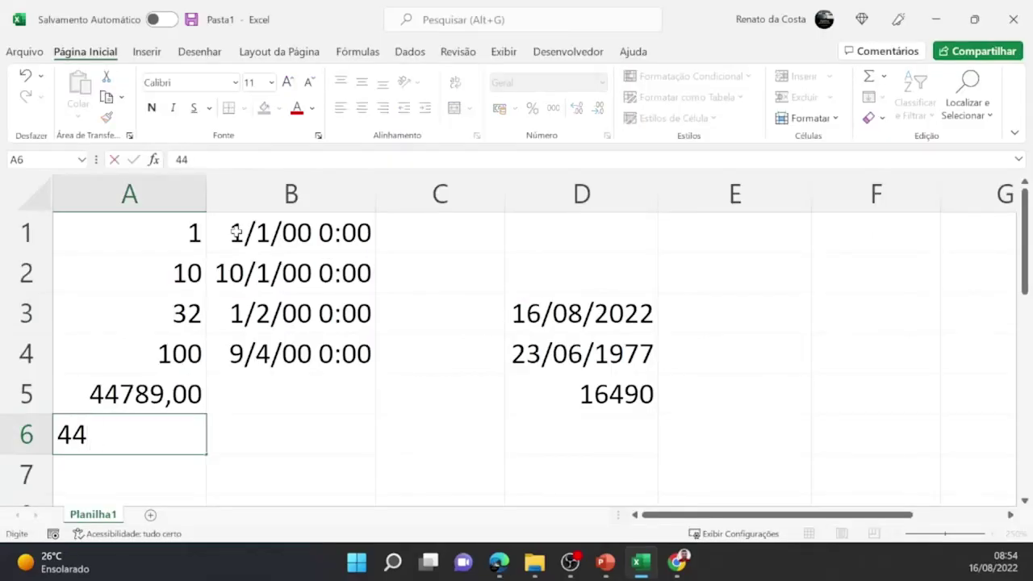
pyautogui.write('197')
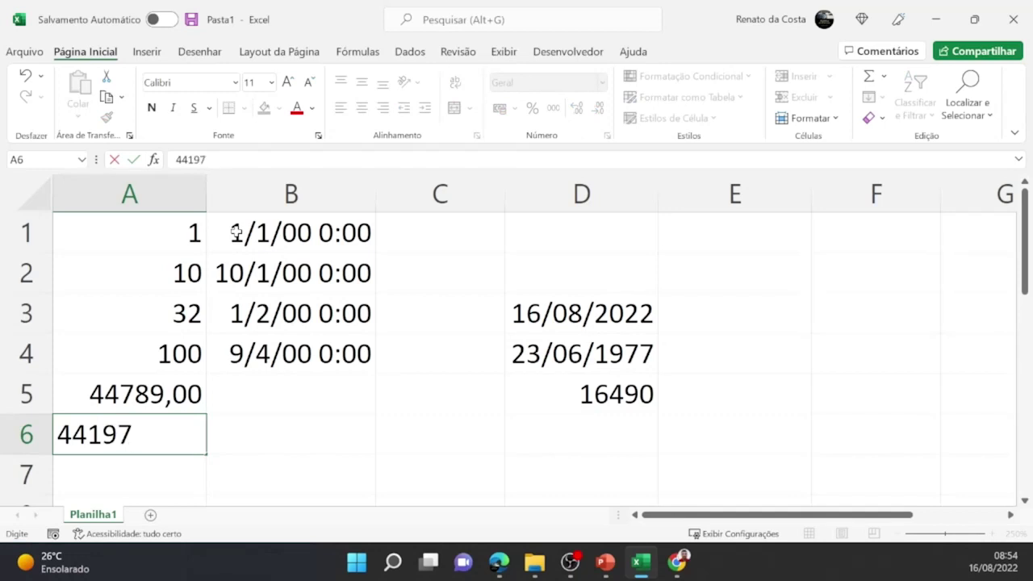
pyautogui.press('Tab')
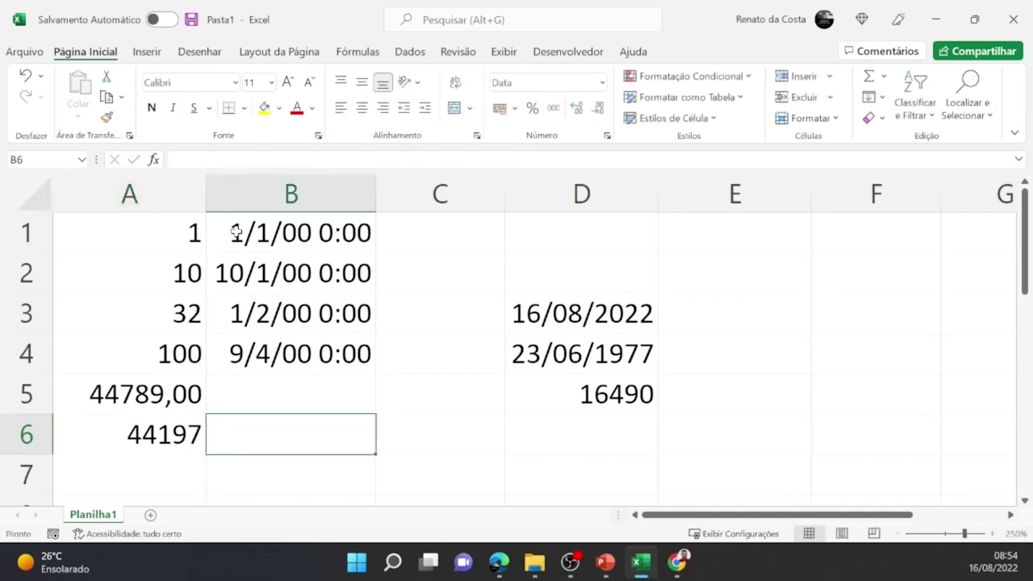
pyautogui.write('44197')
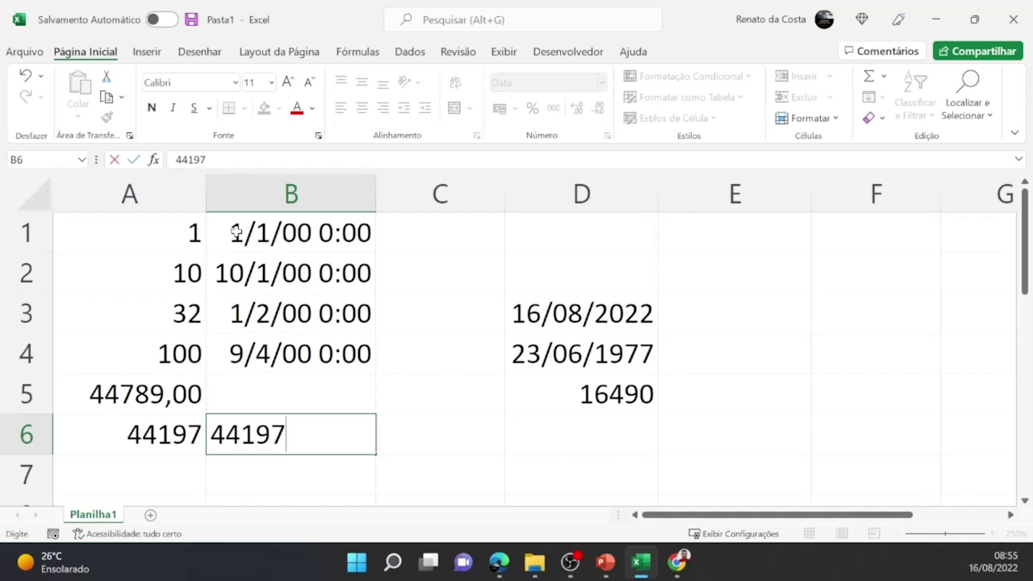
pyautogui.press('Return')
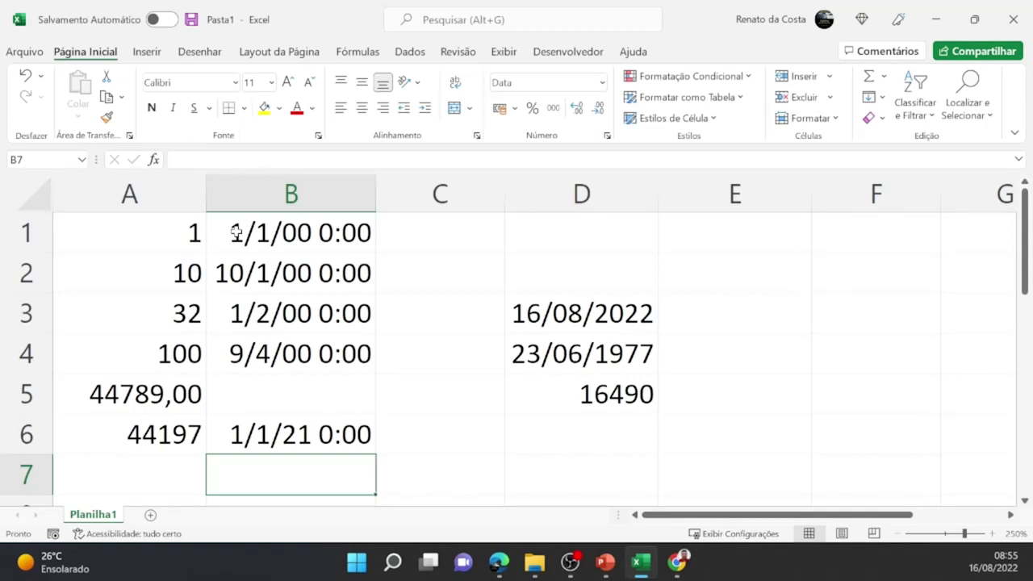
# Clear the contents of the entire worksheet and insert the current date, 16/08/2022, in cell B2
pyautogui.hotkey('ctrl', 'a')
pyautogui.press('Delete')
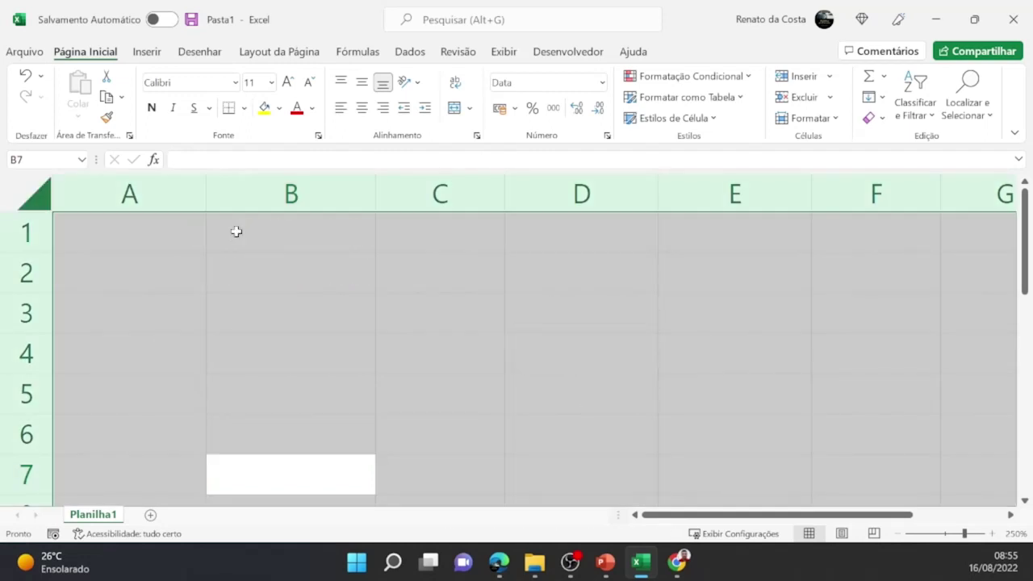
pyautogui.press('Up')
pyautogui.press('Up')
pyautogui.press('Up')
pyautogui.press('Up')
pyautogui.press('Up')
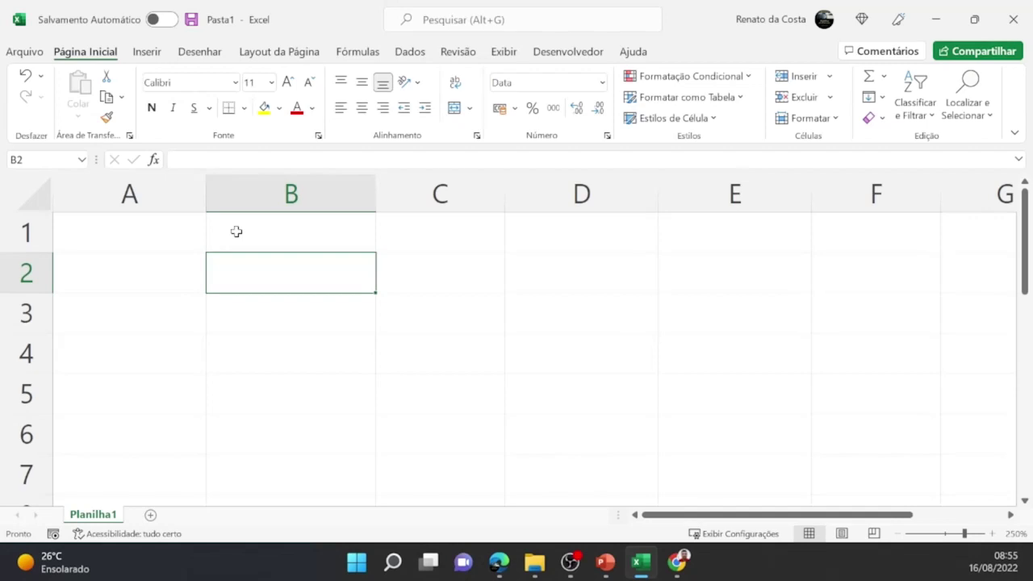
pyautogui.hotkey('ctrl', ';')
pyautogui.press('Tab')
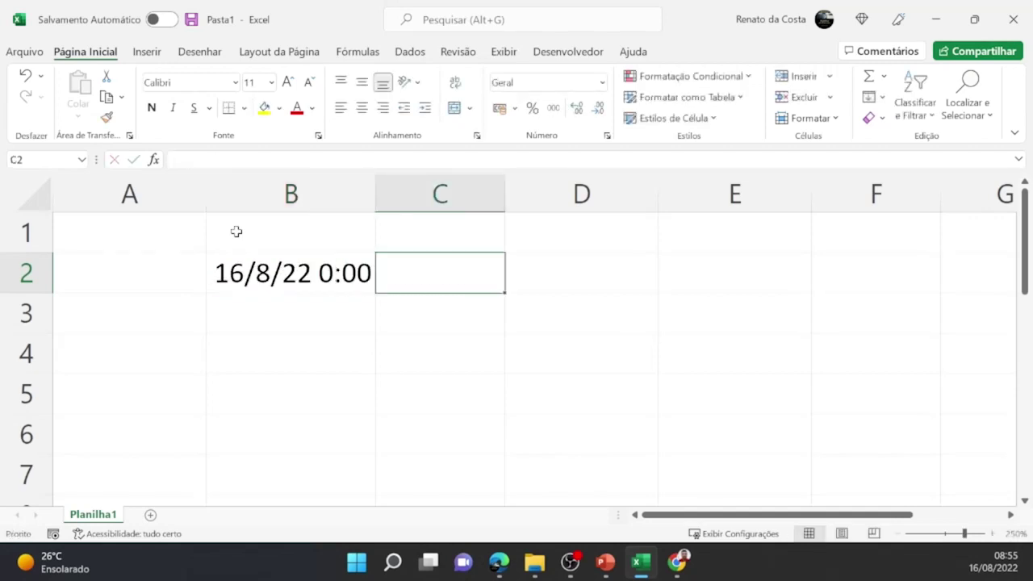
# Insert the current date, 16/08/2022, in cell A2 beside the date in column B
pyautogui.press('Left')
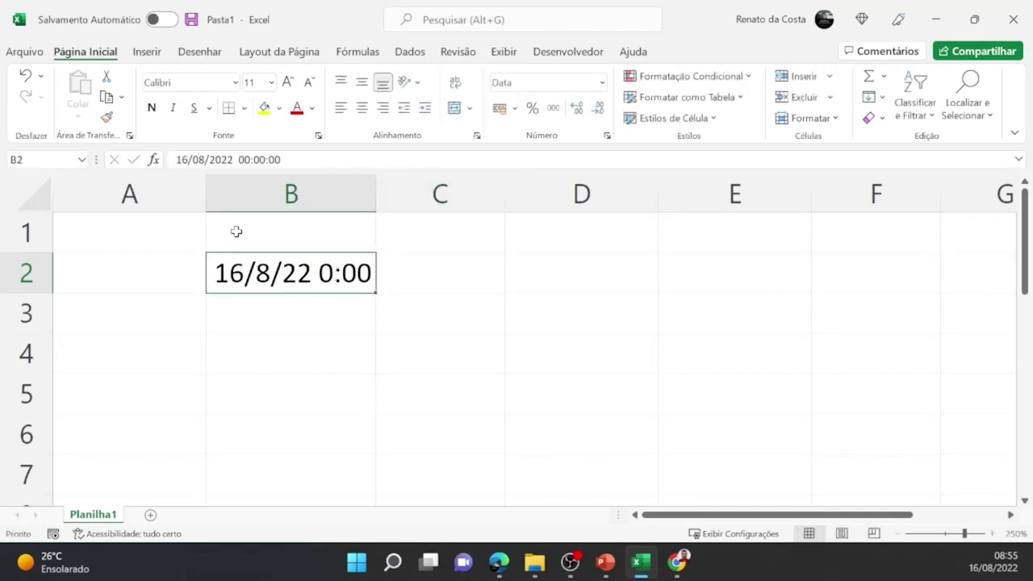
pyautogui.press('Up')
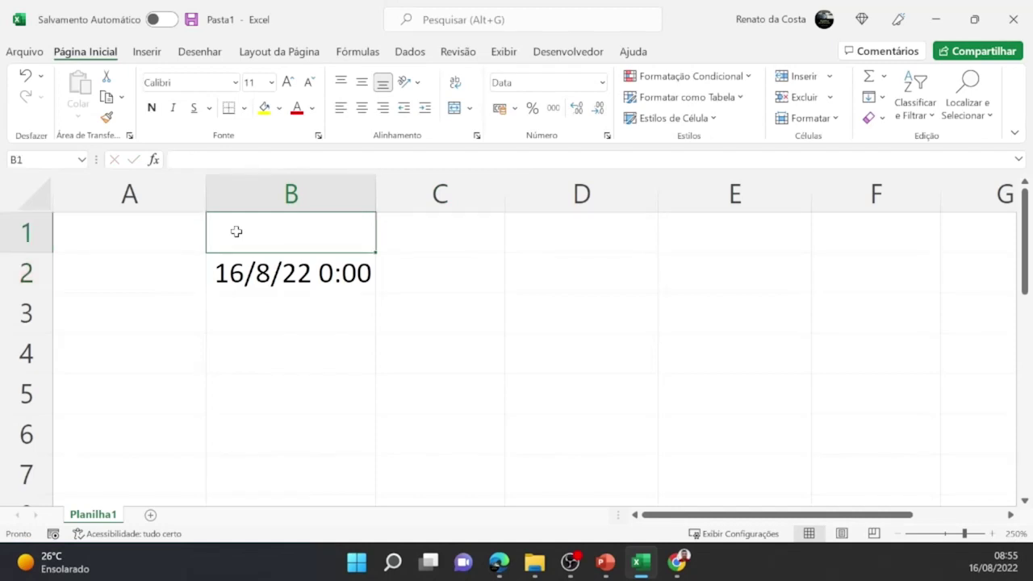
pyautogui.press('Left')
pyautogui.press('Down')
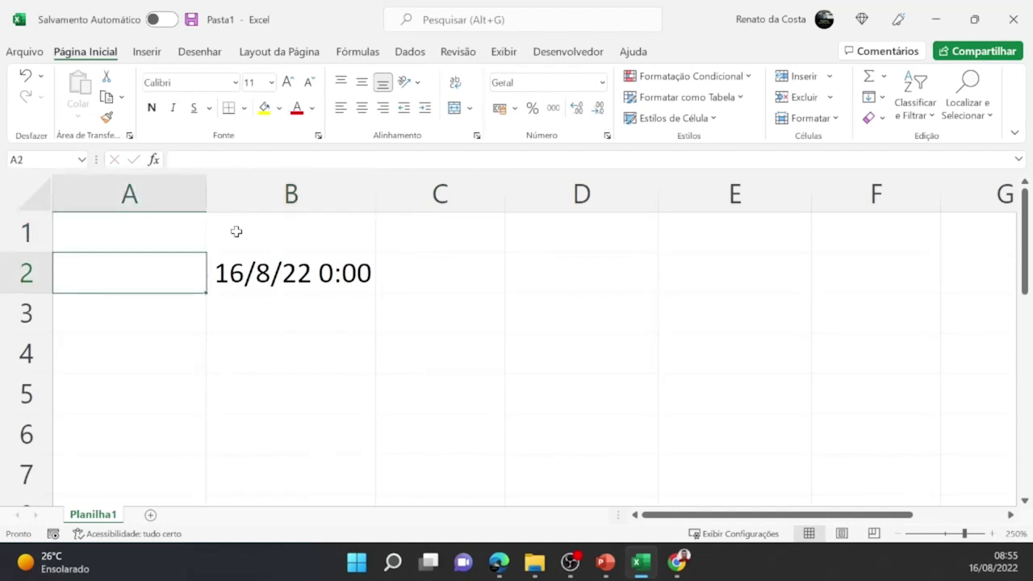
pyautogui.hotkey('ctrl', ';')
pyautogui.press('Tab')
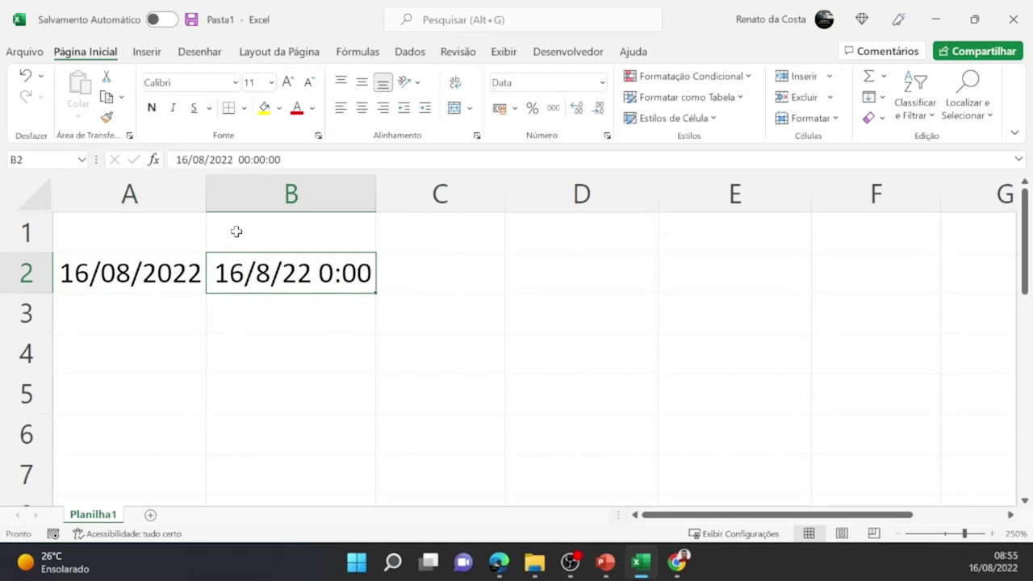
# Examine the date format assigned to column B in the cell formatting settings, leaving cell A2 selected
pyautogui.click(245, 206)
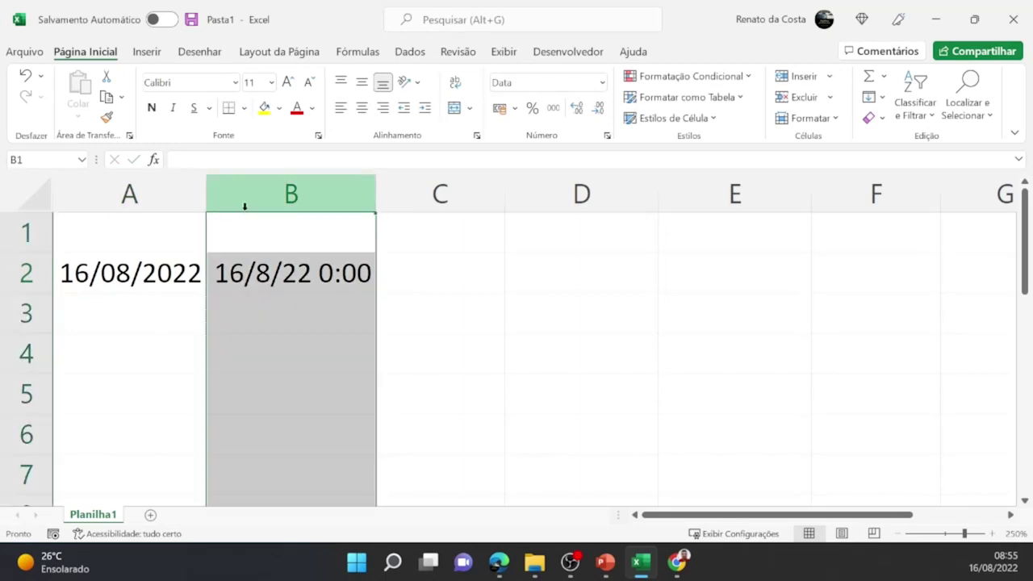
pyautogui.rightClick(245, 206)
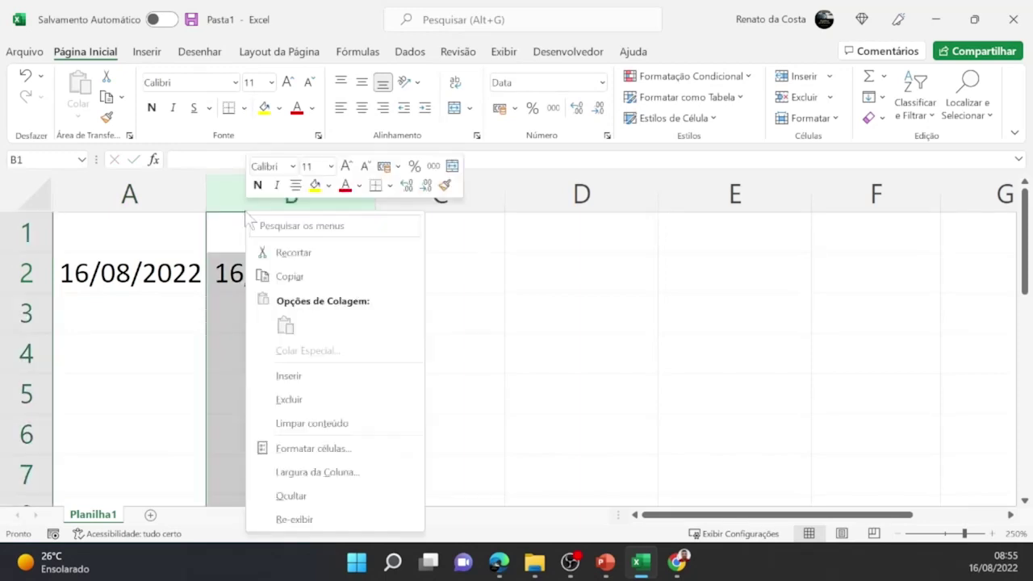
pyautogui.click(353, 450)
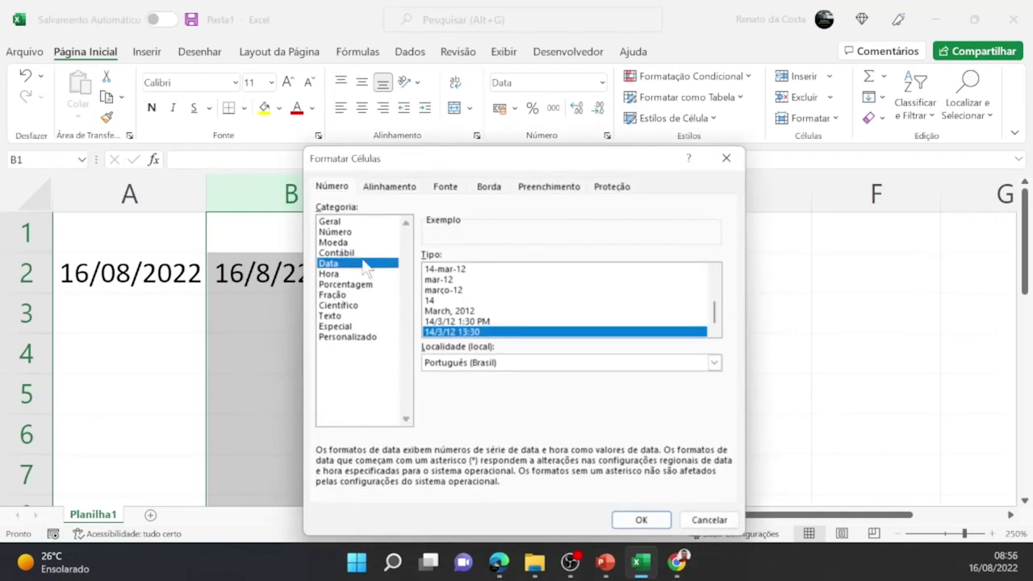
pyautogui.press('Return')
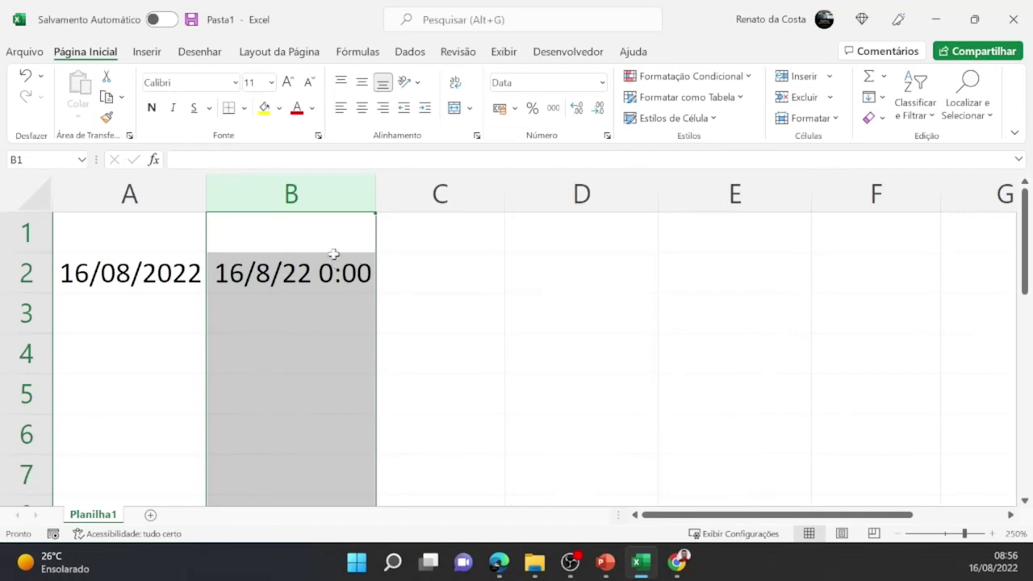
pyautogui.rightClick(300, 188)
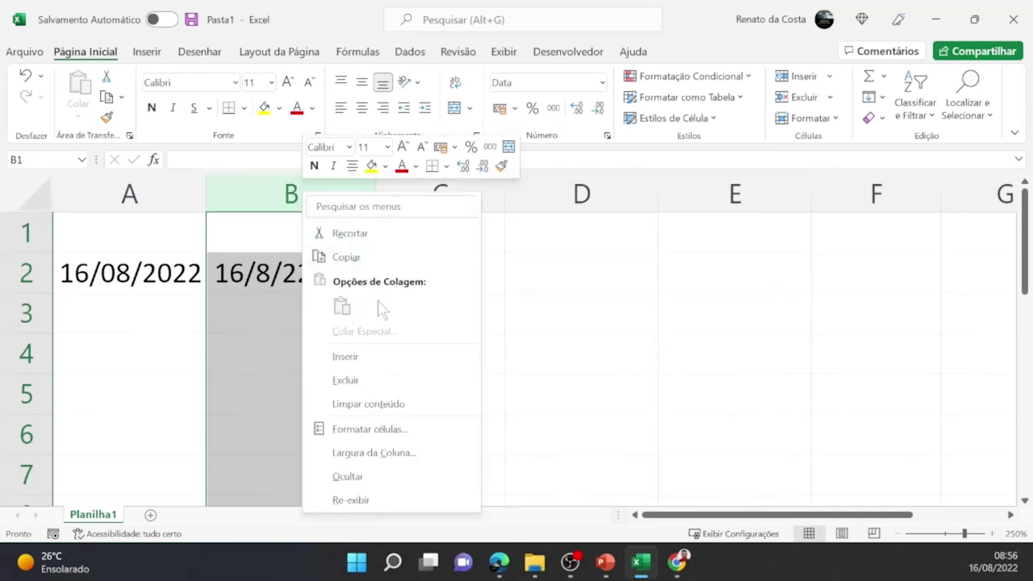
pyautogui.press('Escape')
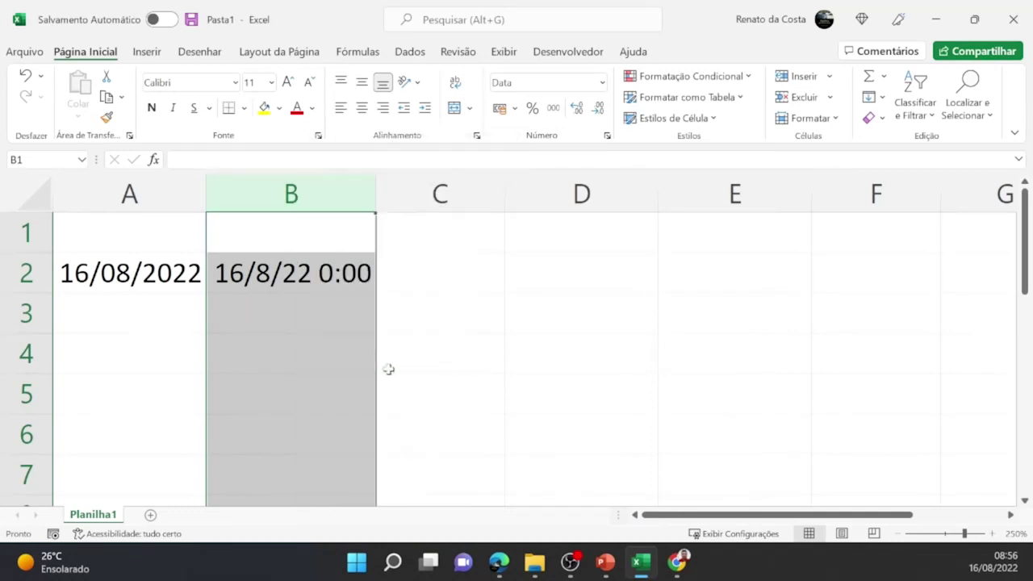
pyautogui.click(150, 276)
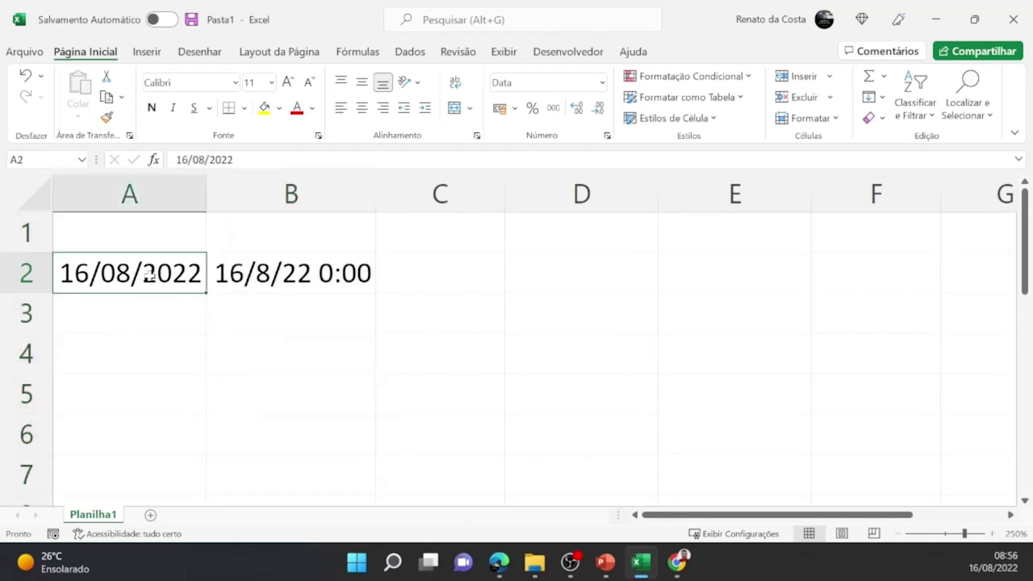
# Replace the date in cell A2 with a copy of cell B2 and autofit the width of column A
pyautogui.press('Delete')
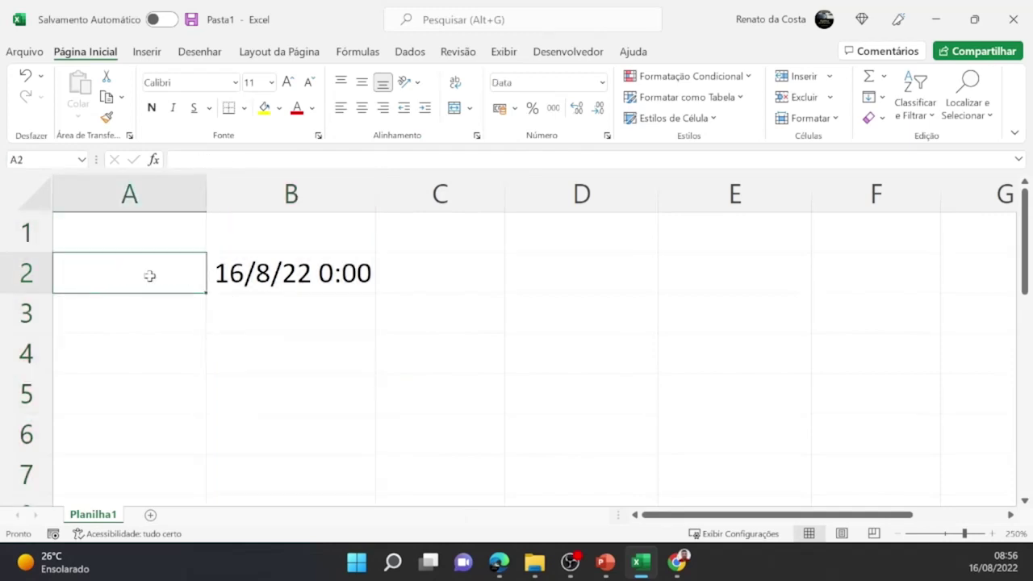
pyautogui.press('Right')
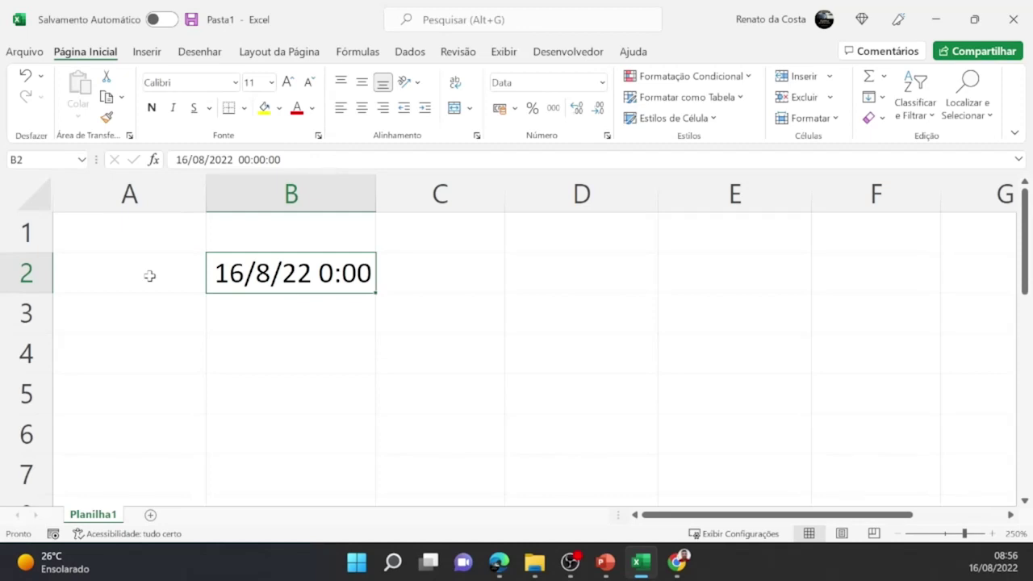
pyautogui.hotkey('ctrl', 'c')
pyautogui.click(149, 275)
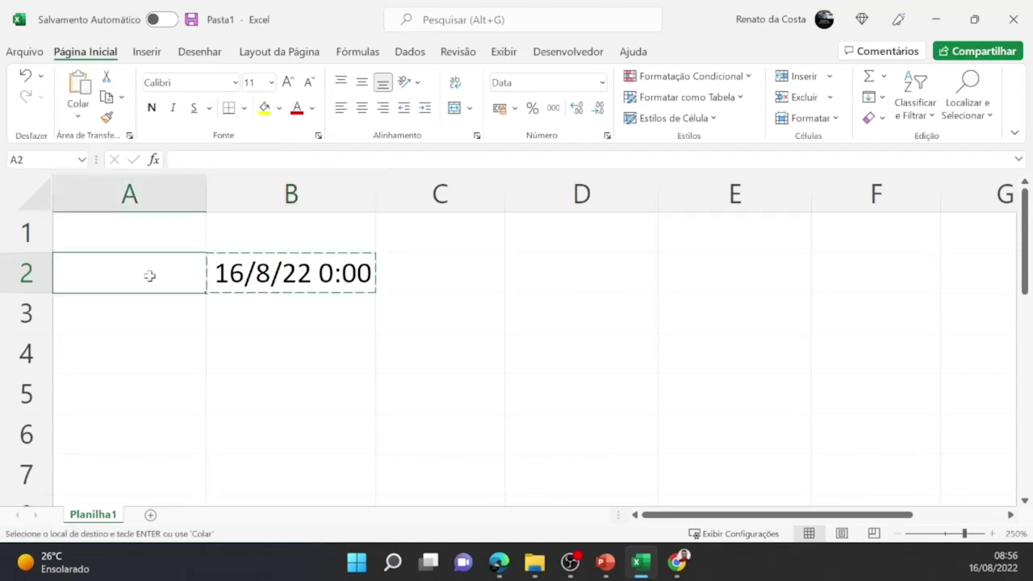
pyautogui.hotkey('ctrl', 'v')
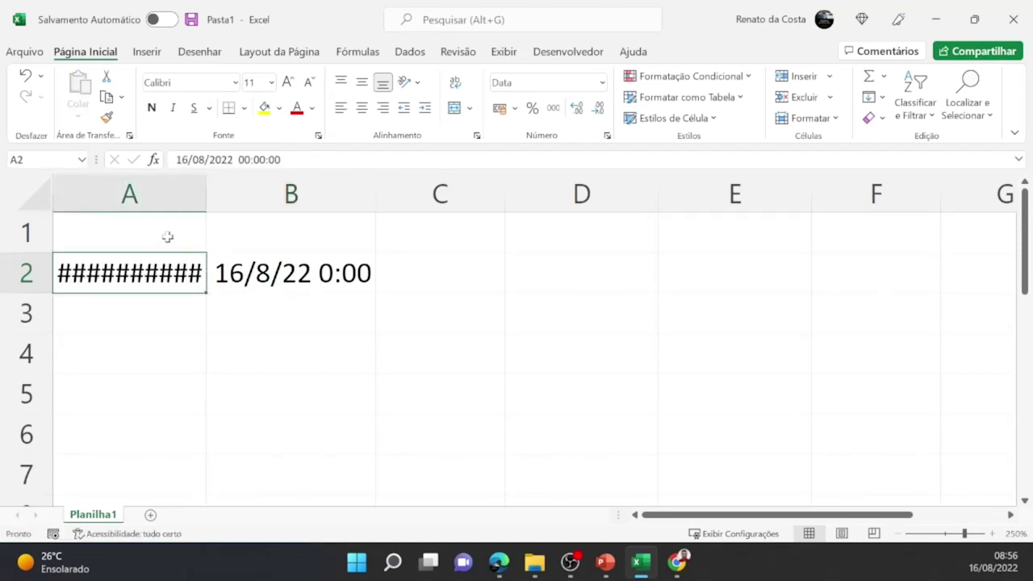
pyautogui.doubleClick(206, 194)
# Apply the thousands-separator number style to the whole of column A
pyautogui.click(165, 191)
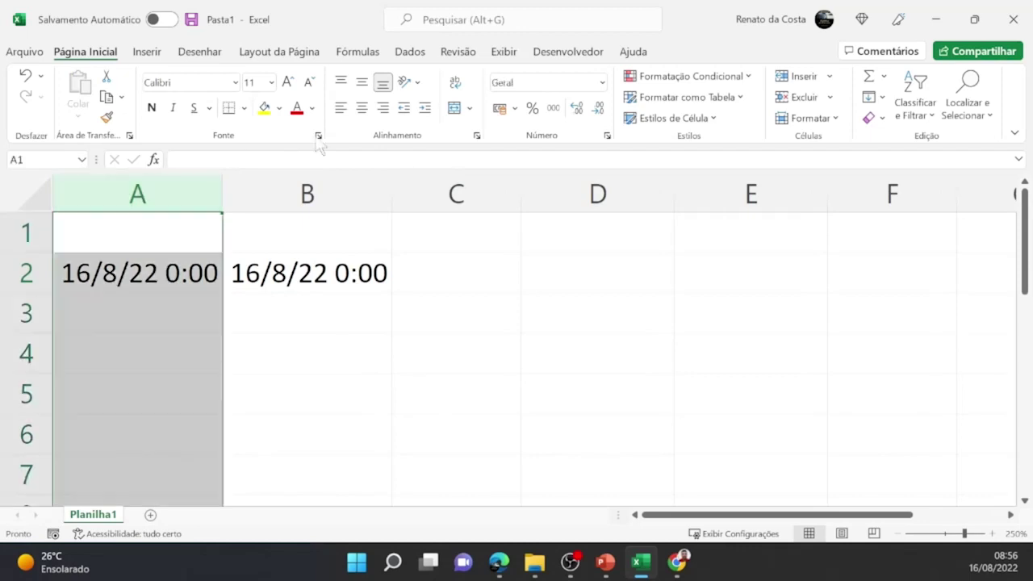
pyautogui.click(551, 108)
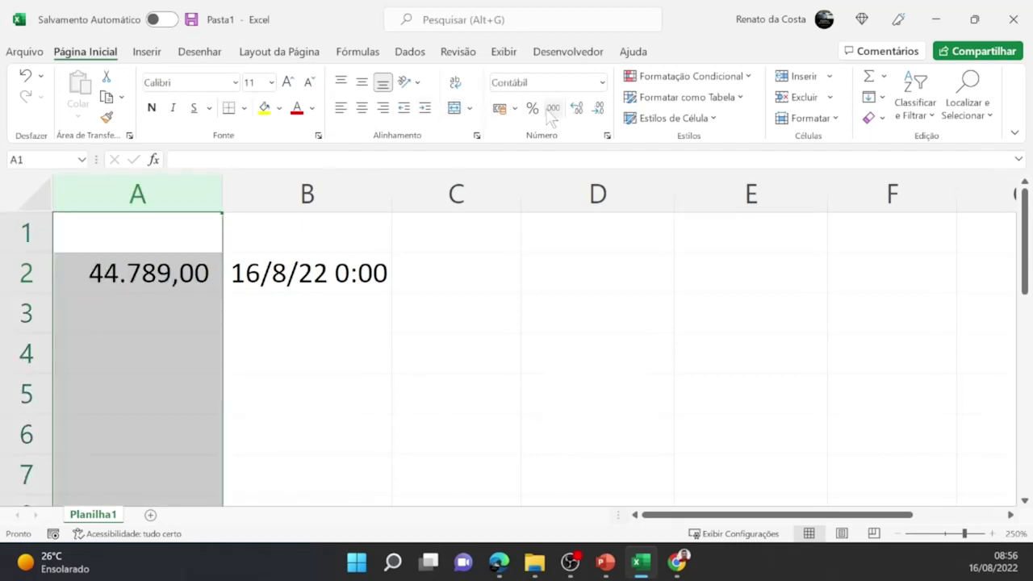
pyautogui.press('Down')
pyautogui.press('Down')
pyautogui.press('Down')
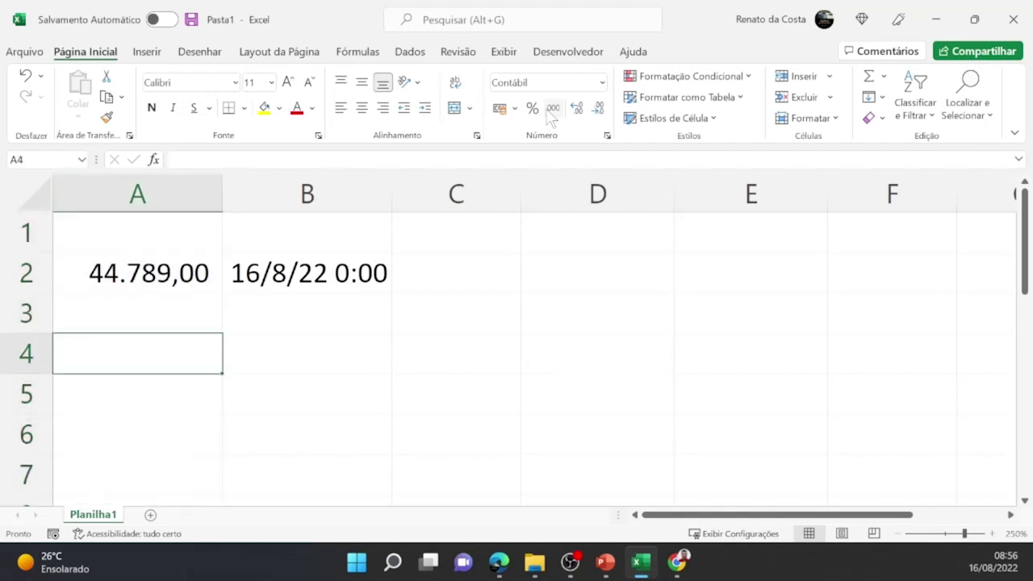
# Enter 44793 in cell A4, two rows below the serial number in A2
pyautogui.press('Up')
pyautogui.press('Up')
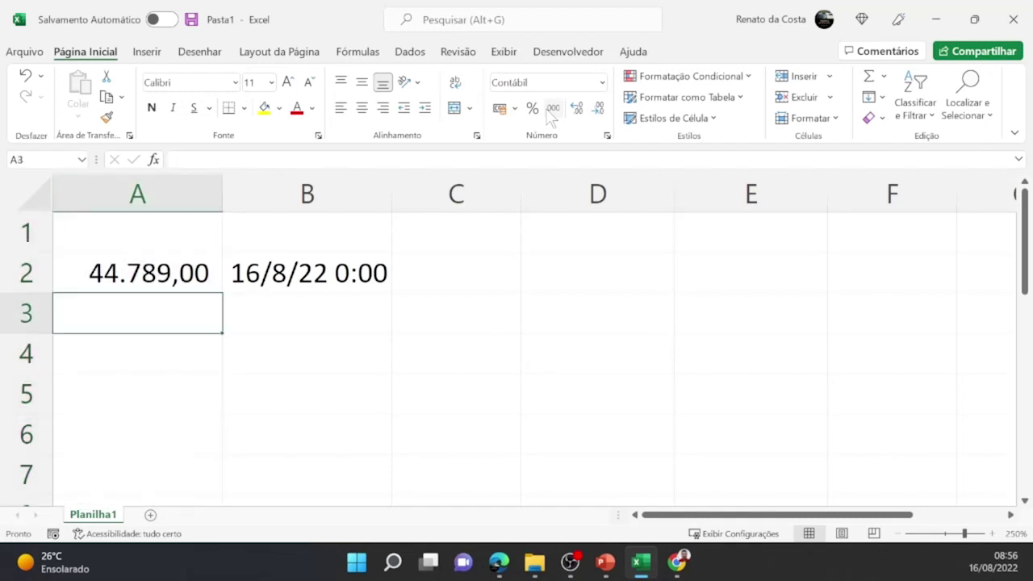
pyautogui.press('Right')
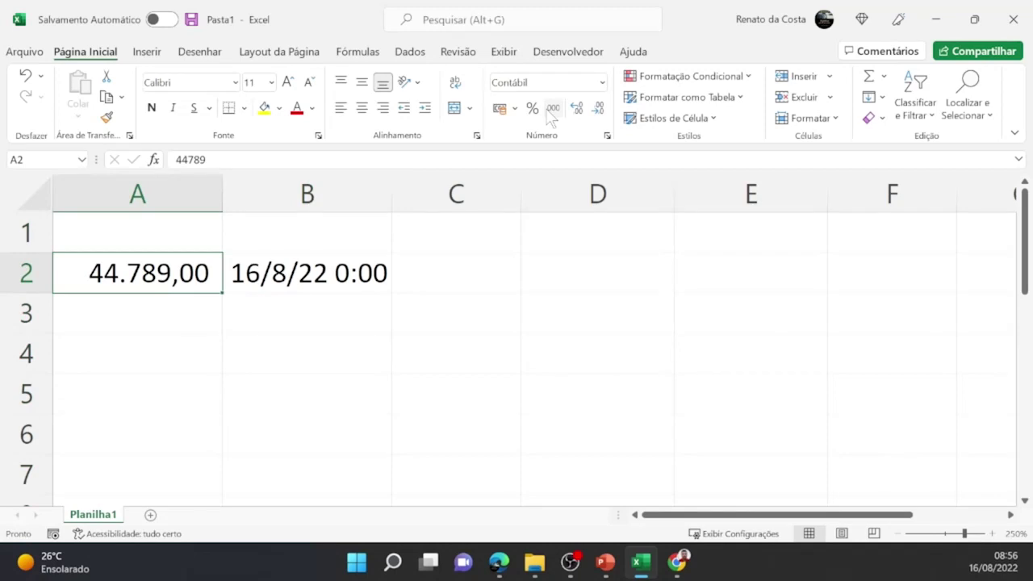
pyautogui.press('Down')
pyautogui.press('Down')
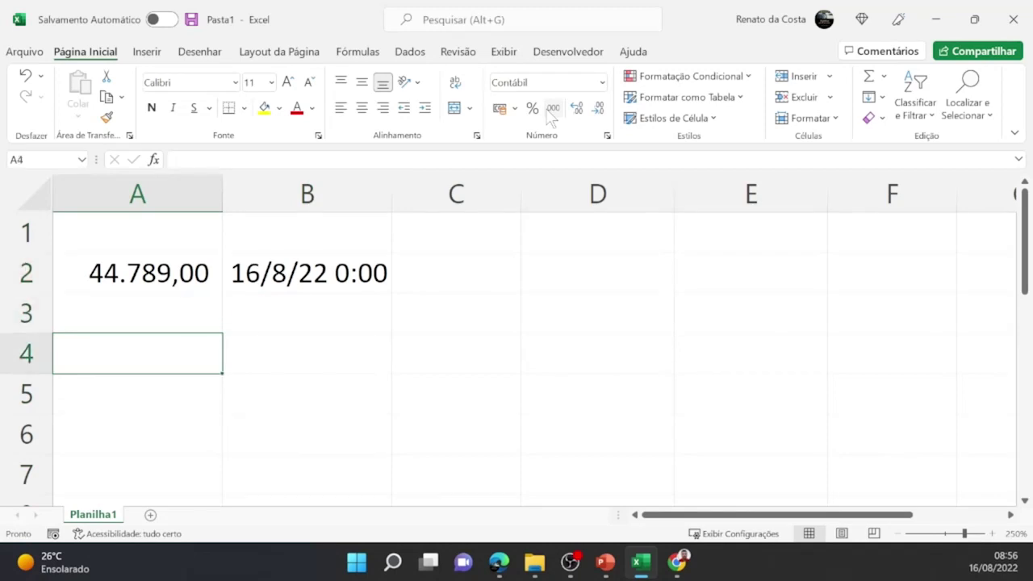
pyautogui.write('448')
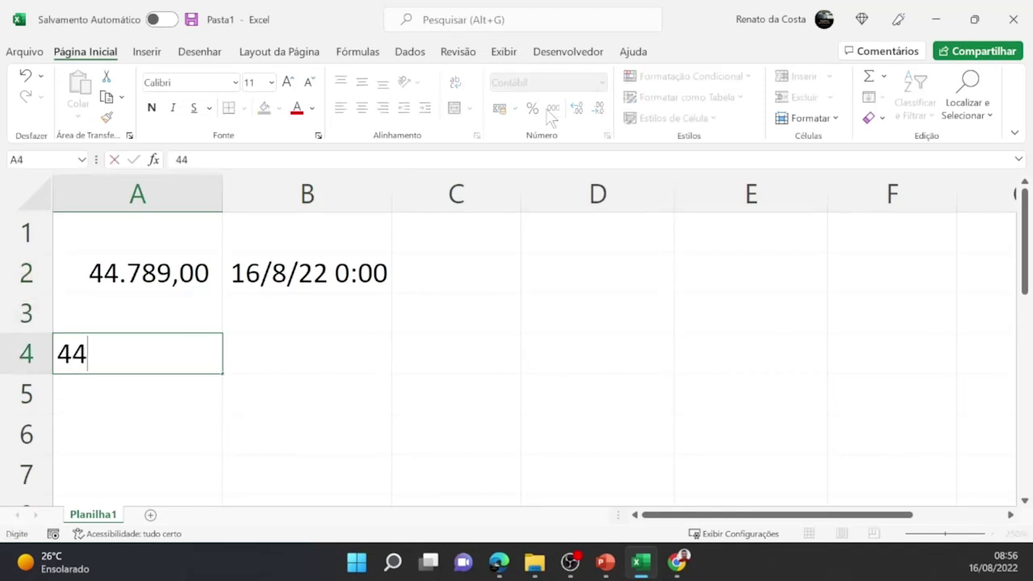
pyautogui.press('BackSpace')
pyautogui.write('793')
pyautogui.press('Return')
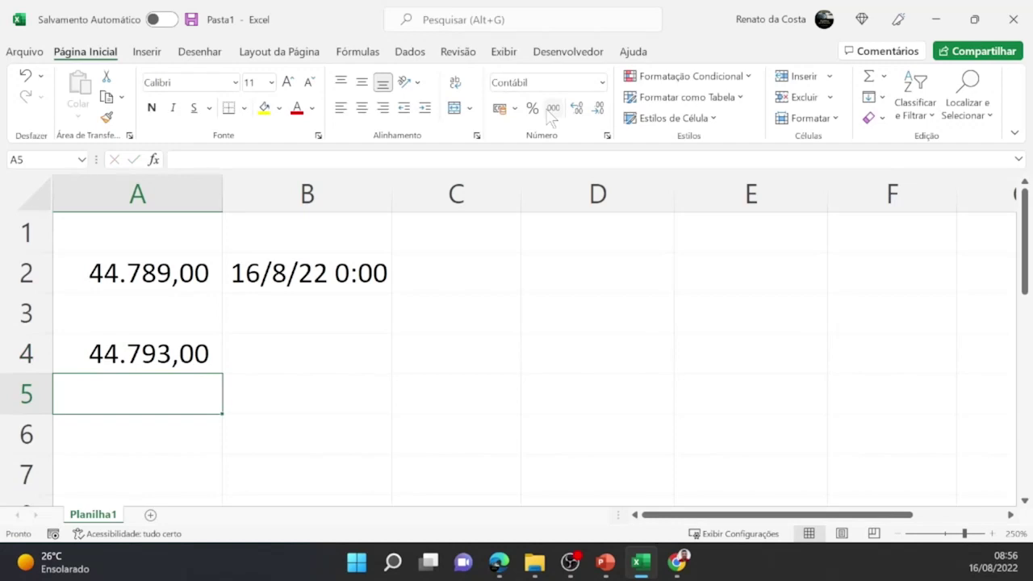
# Compare the serial number in A2 with its date in B2 and with the number in A4
pyautogui.press('Up')
pyautogui.press('Up')
pyautogui.press('Up')
pyautogui.press('Right')
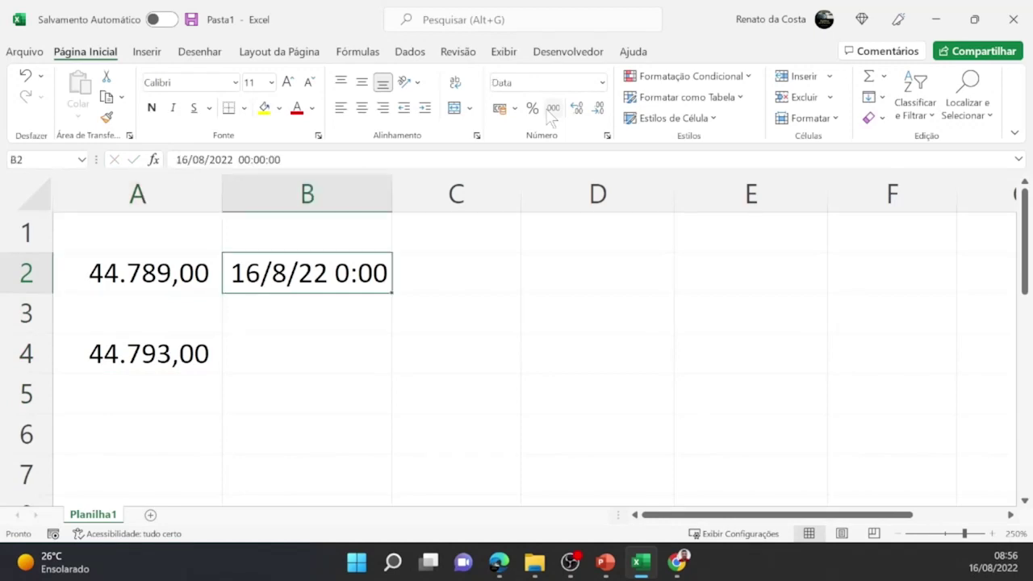
pyautogui.press('Left')
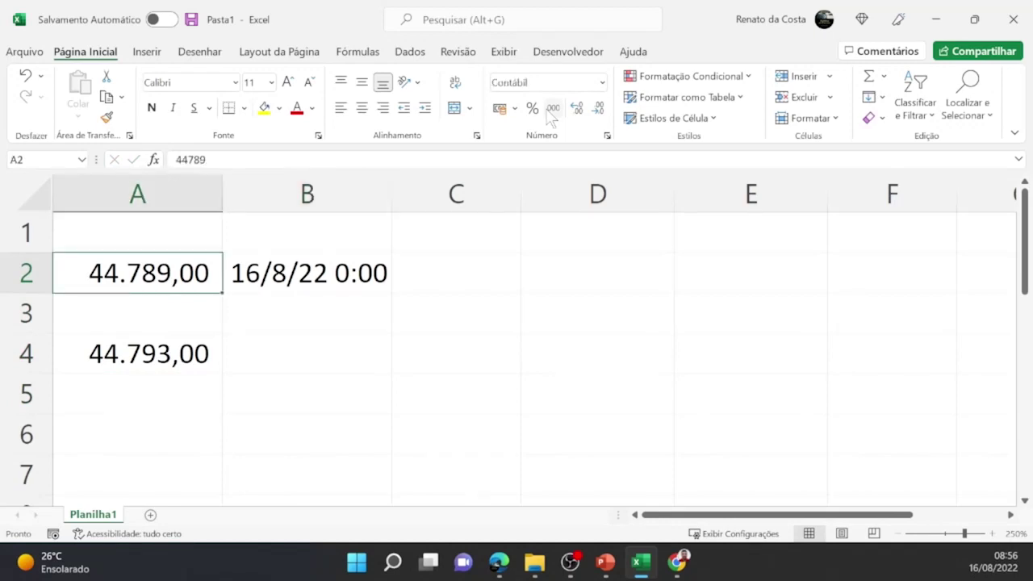
pyautogui.press('Up')
pyautogui.press('Down')
pyautogui.press('Down')
pyautogui.press('Down')
pyautogui.press('Down')
pyautogui.press('Up')
pyautogui.press('Right')
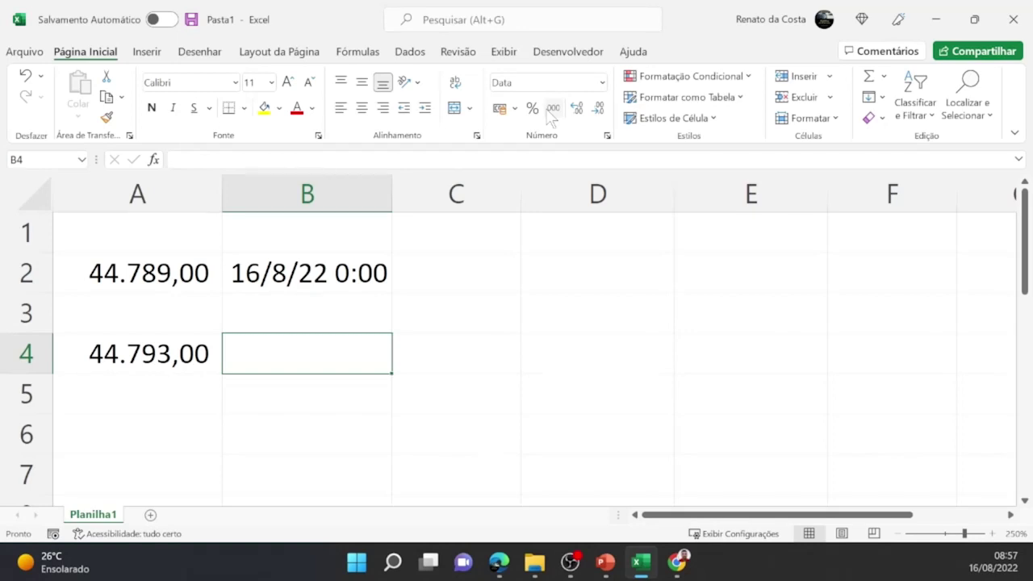
# Copy the number from cell A4 into cell B4
pyautogui.press('Left')
pyautogui.hotkey('ctrl', 'c')
pyautogui.press('Right')
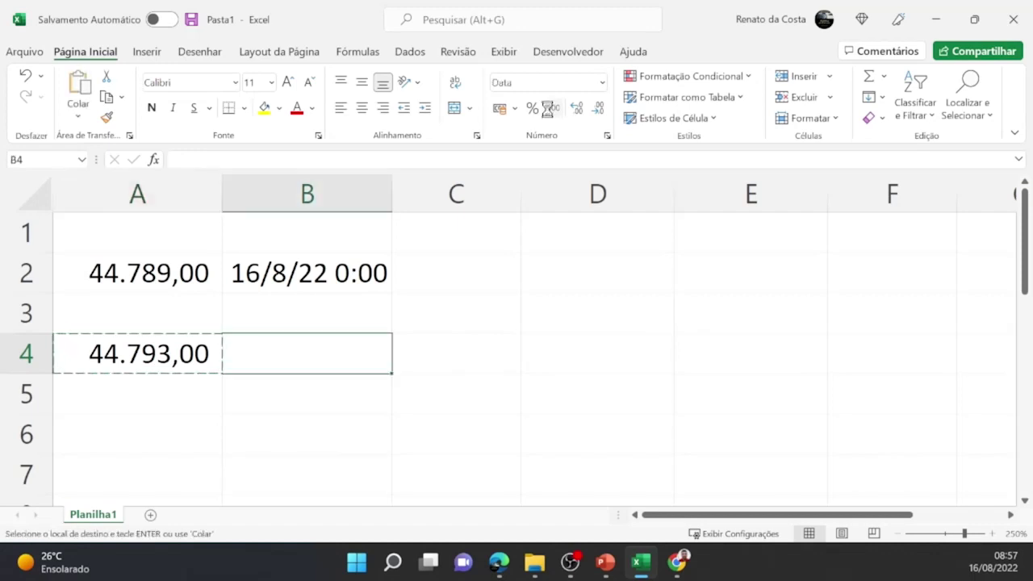
pyautogui.press('Return')
# Apply the date and time formatting of cell B2 to cell B4 with Format Painter
pyautogui.press('Up')
pyautogui.press('Up')
pyautogui.press('Down')
pyautogui.press('Up')
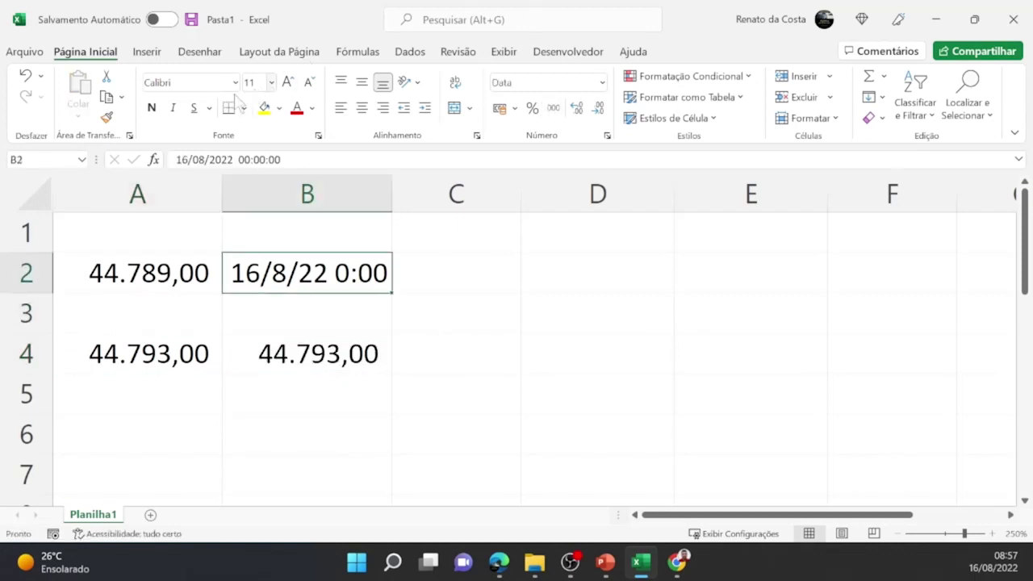
pyautogui.click(107, 117)
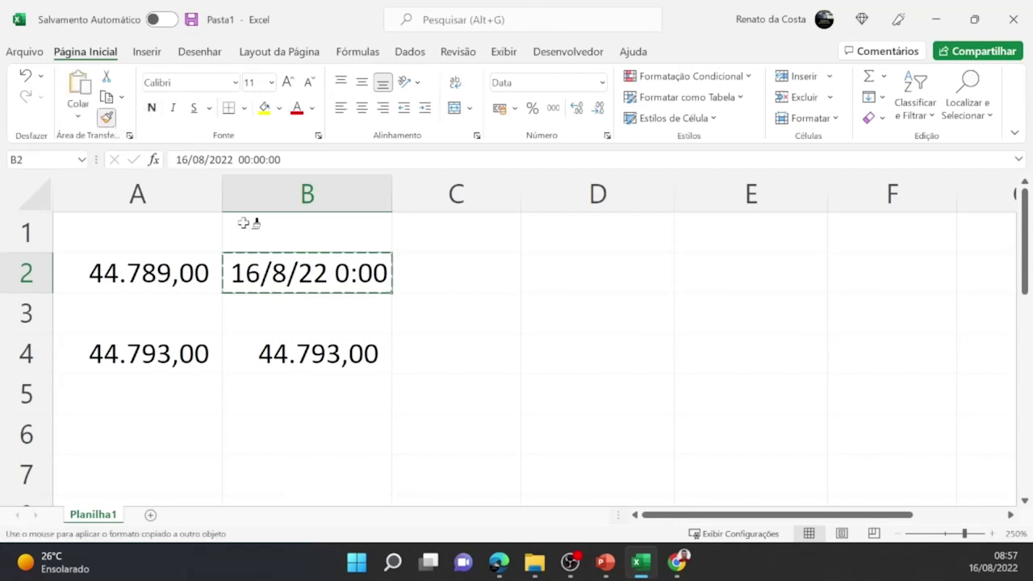
pyautogui.click(339, 352)
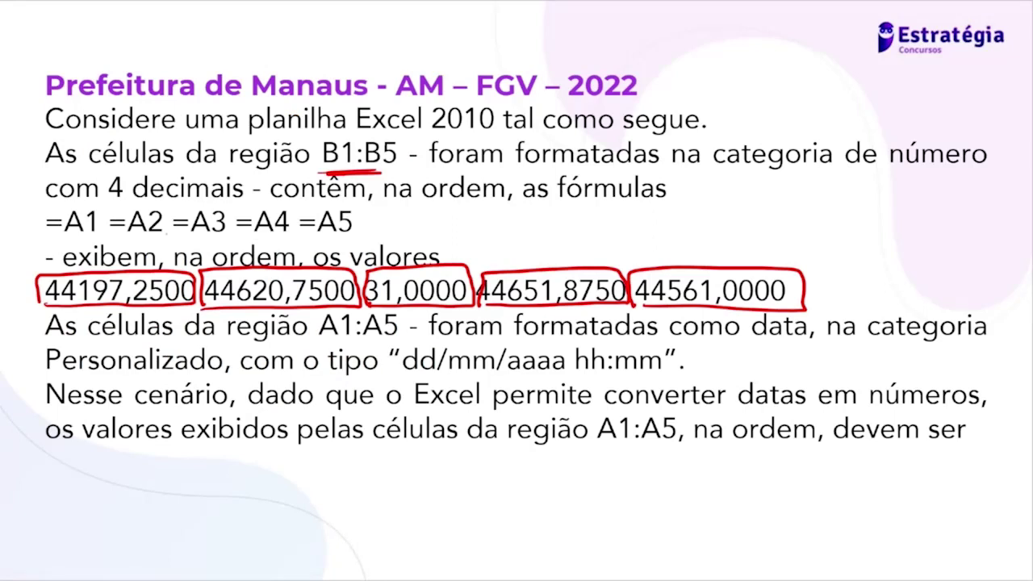
# Switch back to Excel and enter 1 in cell A6 and in the date-formatted cell B6
pyautogui.hotkey('alt', 'Tab')
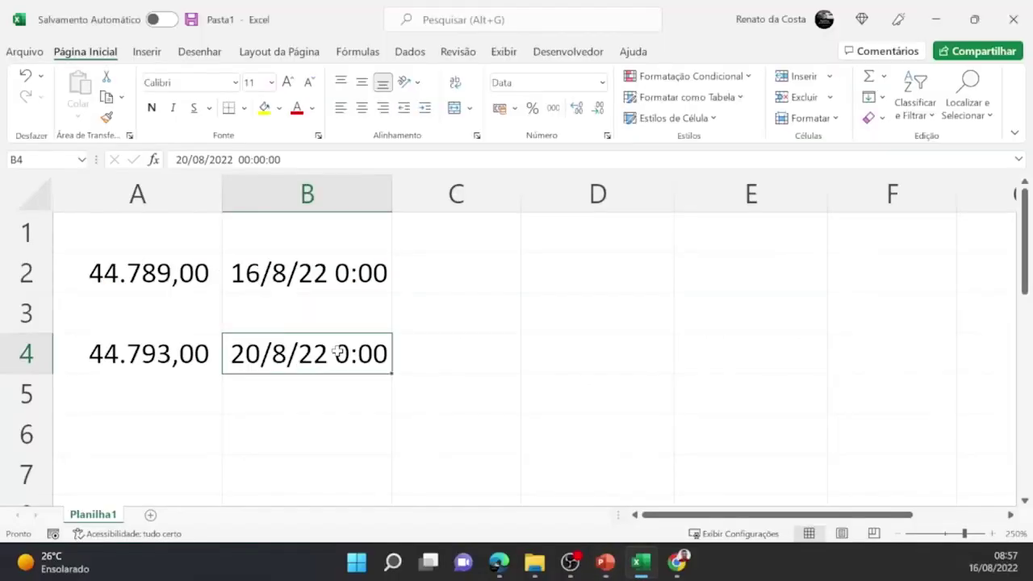
pyautogui.press('Right')
pyautogui.press('Up')
pyautogui.press('Down')
pyautogui.press('Down')
pyautogui.press('Down')
pyautogui.press('Left')
pyautogui.press('Left')
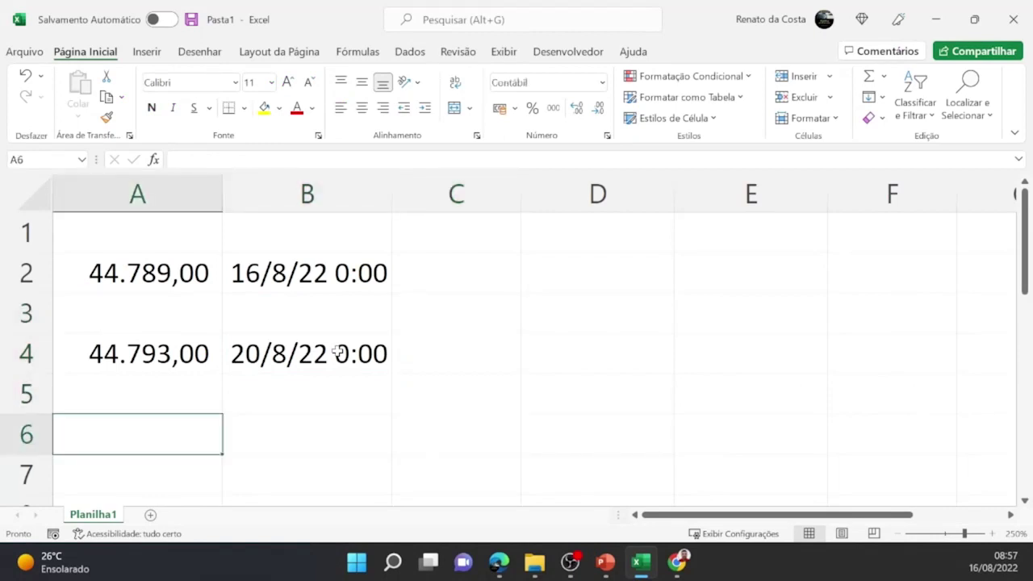
pyautogui.press('Right')
pyautogui.press('Left')
pyautogui.write('1')
pyautogui.press('Right')
pyautogui.write('1')
pyautogui.press('Right')
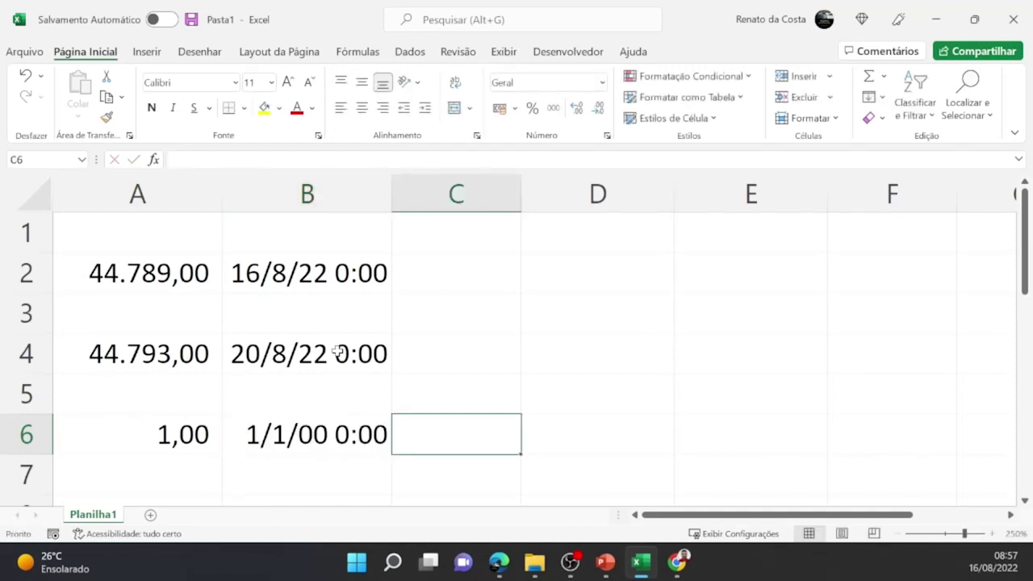
# Enter 1,5 in cell A7 and the same number in the date-formatted cell B7
pyautogui.press('Left')
pyautogui.press('Left')
pyautogui.press('Down')
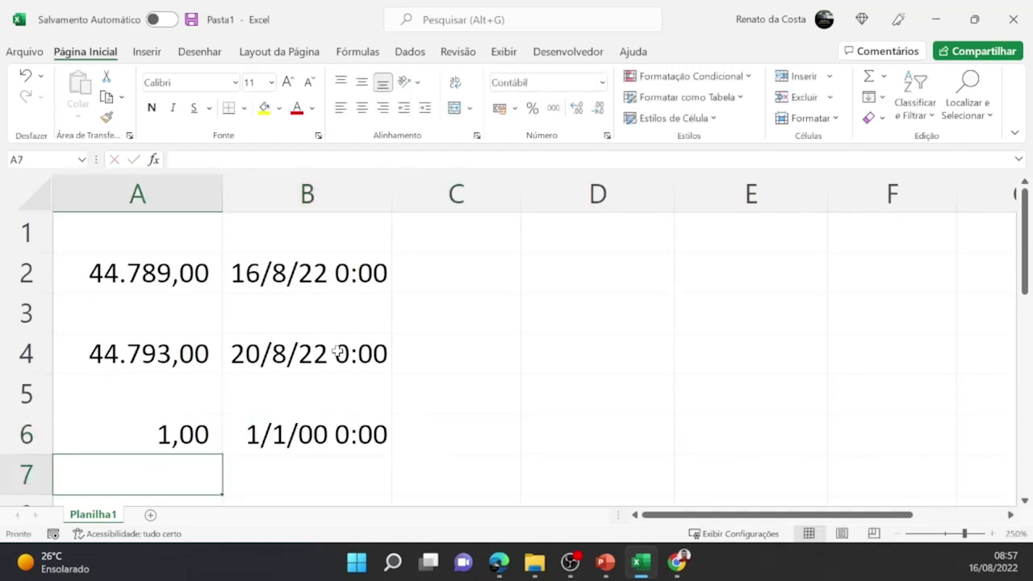
pyautogui.write('1,5')
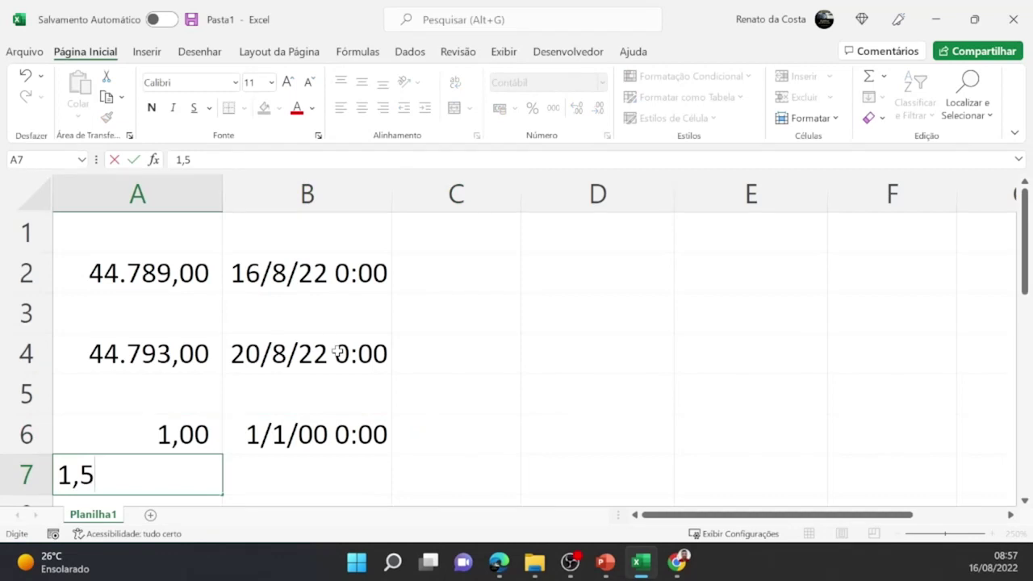
pyautogui.press('Tab')
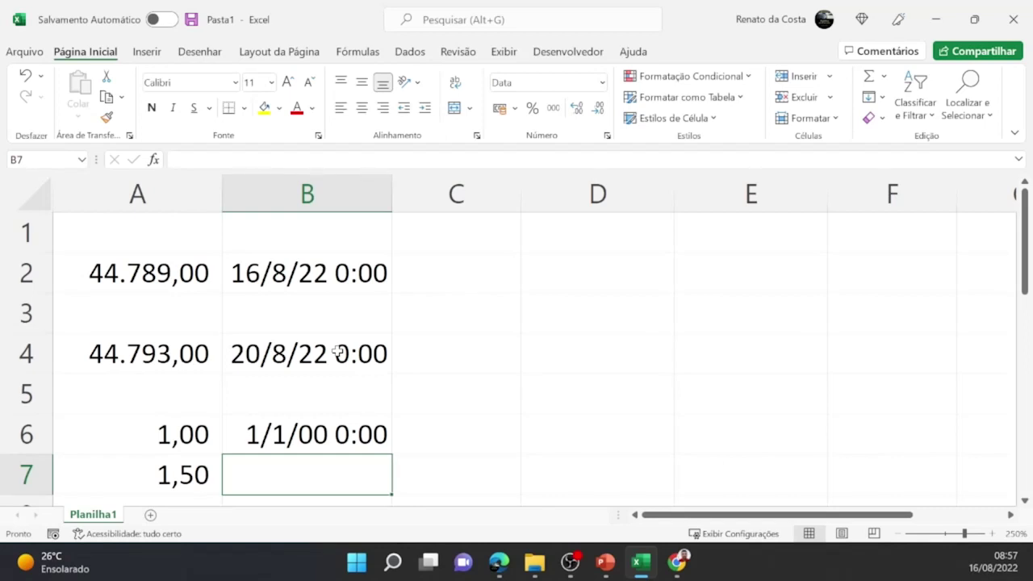
pyautogui.write('1,5')
pyautogui.press('Return')
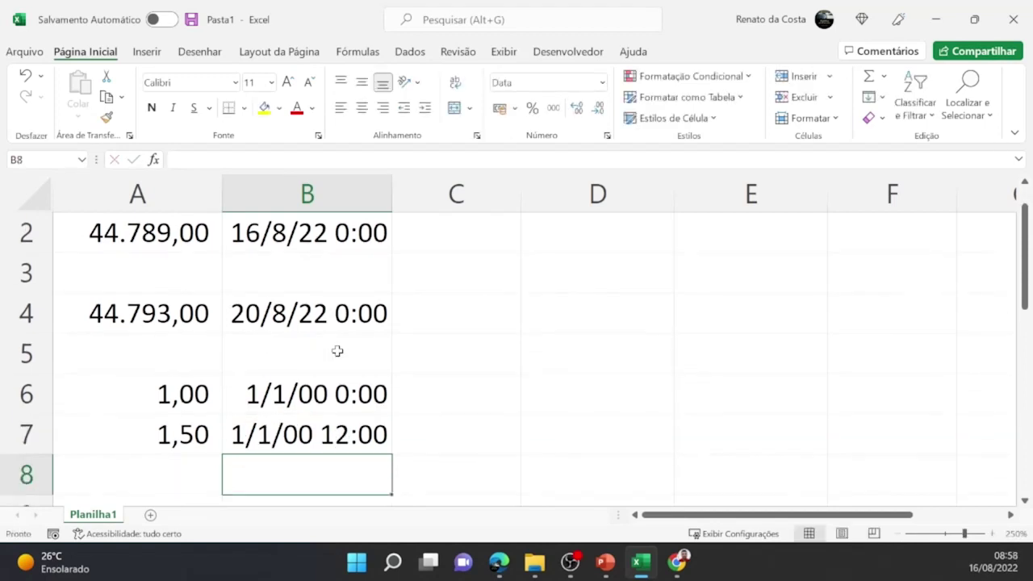
# Enter 1,25 in cell A8 and the same number in the date-formatted cell B8
pyautogui.press('Left')
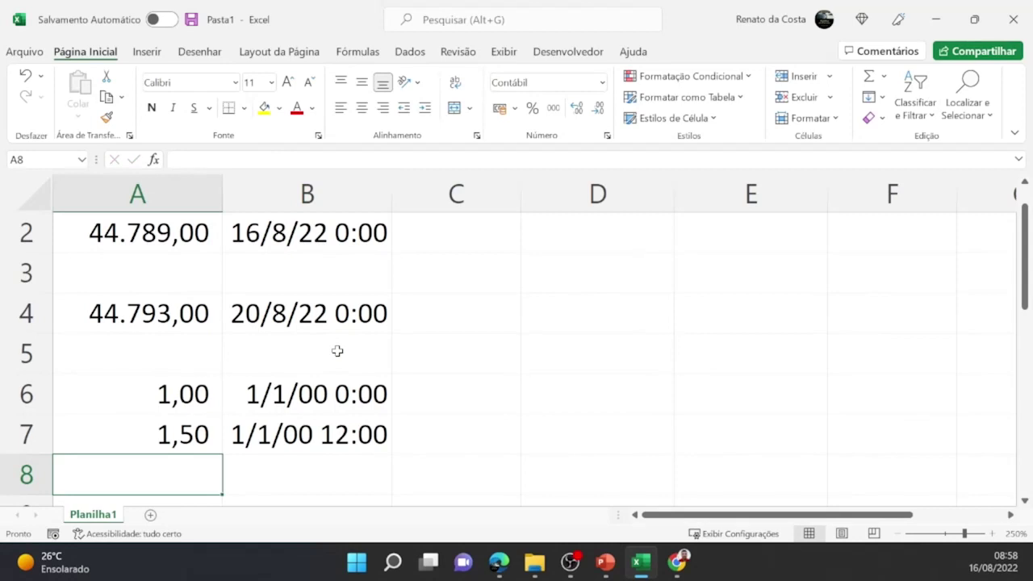
pyautogui.write('1,25')
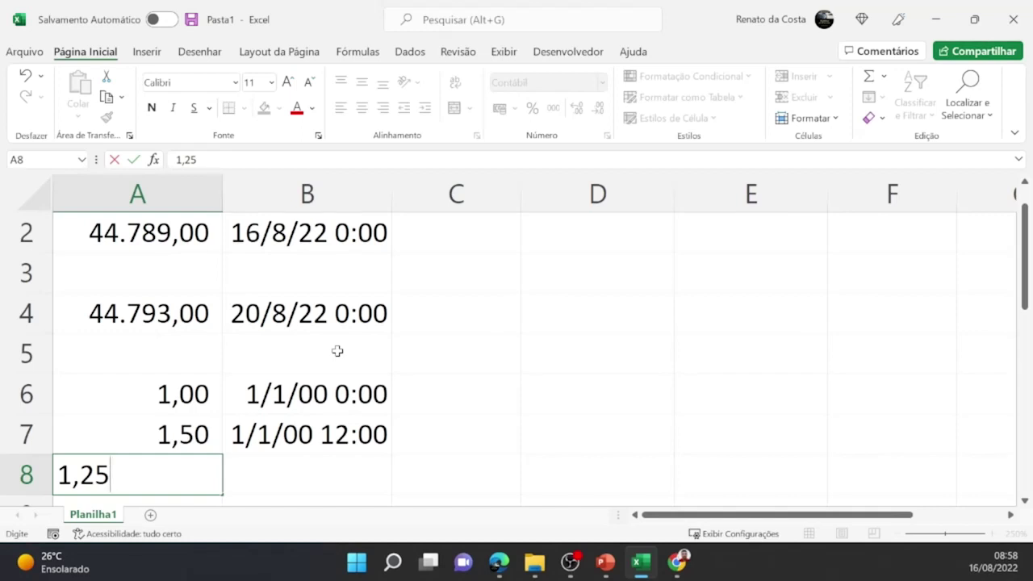
pyautogui.press('Tab')
pyautogui.write('1,25')
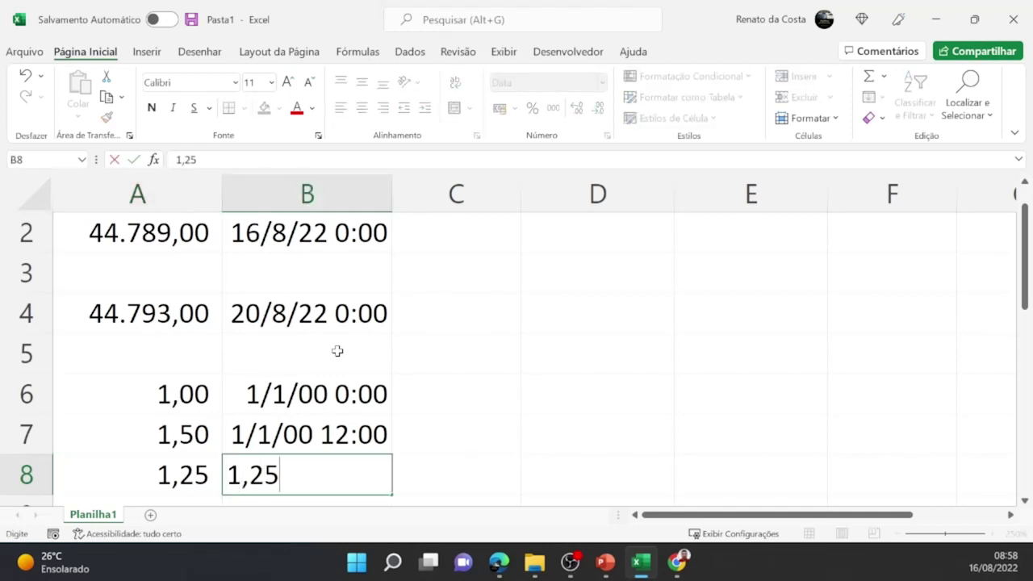
pyautogui.press('Tab')
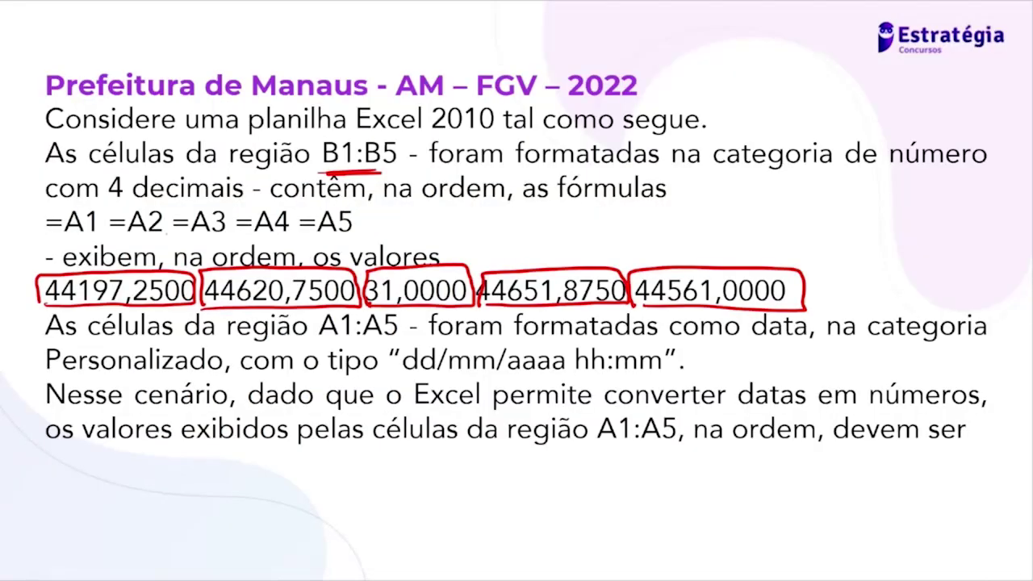
pyautogui.click(188, 479)
pyautogui.moveTo(192, 467); pyautogui.dragTo(195, 496)
pyautogui.moveTo(189, 497); pyautogui.dragTo(224, 481)
pyautogui.moveTo(215, 488)
pyautogui.mouseDown()
pyautogui.moveTo(276, 496)
pyautogui.moveTo(347, 479)
pyautogui.mouseUp()
pyautogui.moveTo(352, 468); pyautogui.dragTo(362, 483)
pyautogui.moveTo(395, 473); pyautogui.dragTo(407, 479)
pyautogui.moveTo(421, 465)
pyautogui.mouseDown()
pyautogui.moveTo(421, 484)
pyautogui.moveTo(447, 481)
pyautogui.mouseUp()
pyautogui.moveTo(449, 466); pyautogui.dragTo(463, 481)
pyautogui.moveTo(468, 471)
pyautogui.mouseDown()
pyautogui.moveTo(486, 472)
pyautogui.moveTo(528, 552)
pyautogui.mouseUp()
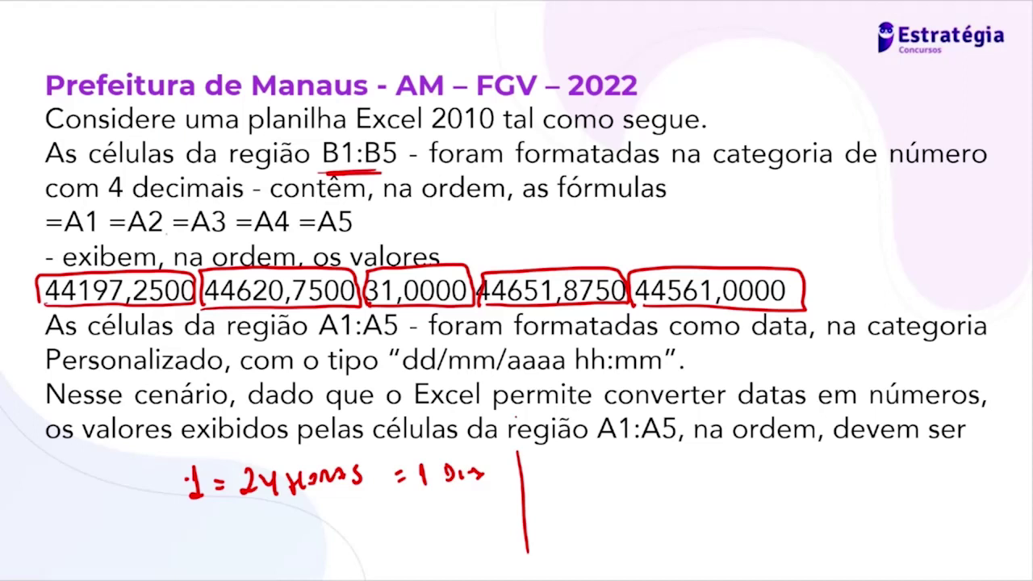
pyautogui.moveTo(555, 463); pyautogui.dragTo(564, 479)
pyautogui.moveTo(568, 462); pyautogui.dragTo(584, 473)
pyautogui.moveTo(585, 453); pyautogui.dragTo(594, 452)
pyautogui.moveTo(558, 492); pyautogui.dragTo(570, 511)
pyautogui.moveTo(572, 490)
pyautogui.mouseDown()
pyautogui.moveTo(574, 505)
pyautogui.moveTo(590, 487)
pyautogui.mouseUp()
pyautogui.moveTo(563, 523); pyautogui.dragTo(573, 539)
pyautogui.moveTo(577, 523); pyautogui.dragTo(590, 535)
pyautogui.moveTo(591, 516); pyautogui.dragTo(602, 515)
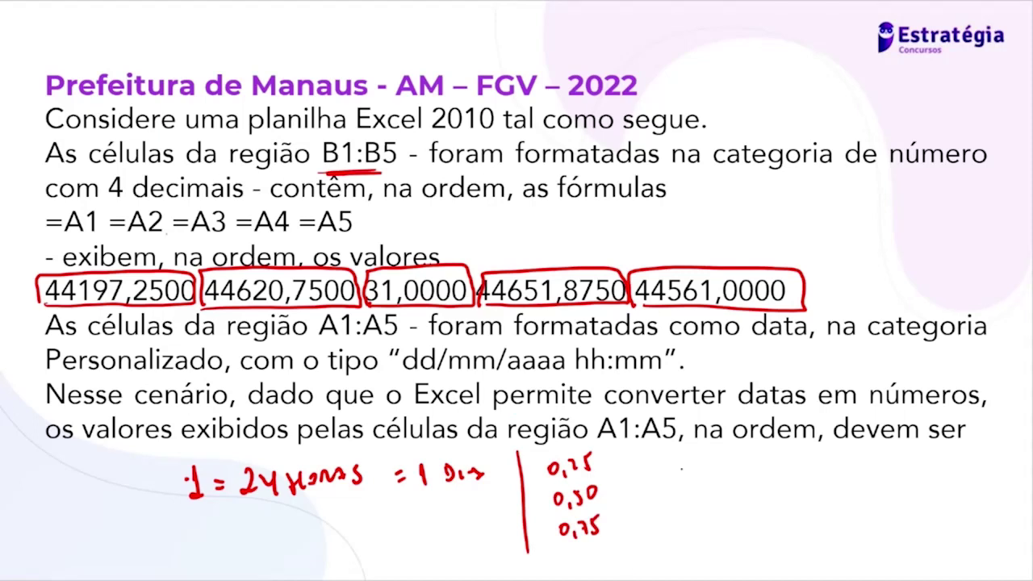
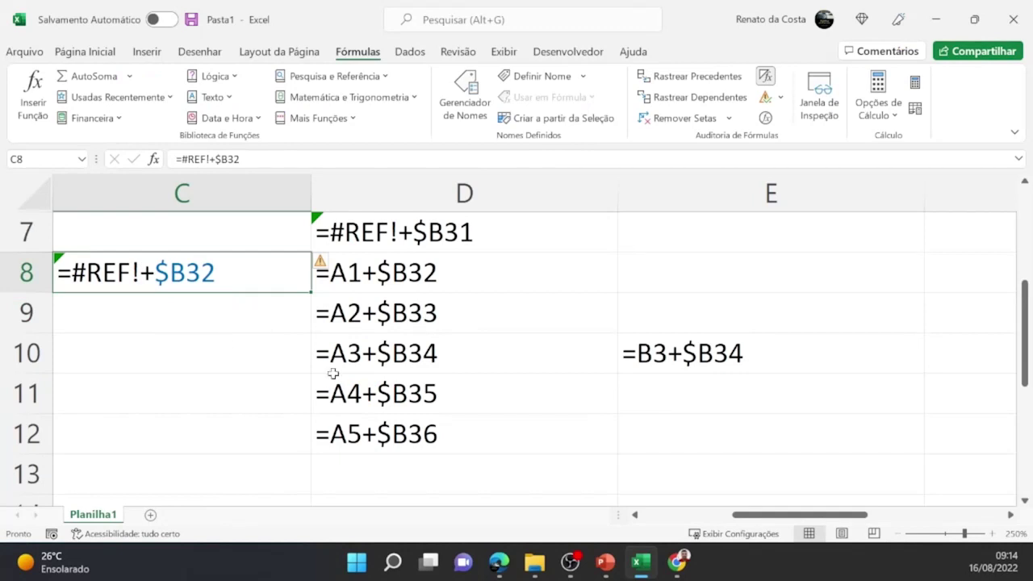
# Open the formula in cell D10 to inspect the cells it references
pyautogui.doubleClick(373, 358)
pyautogui.press('Escape')
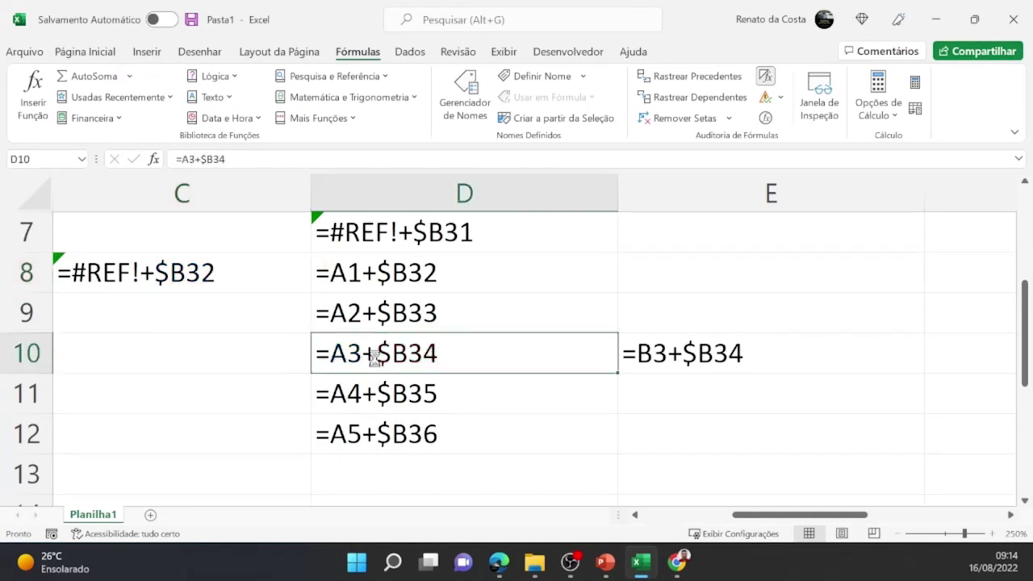
pyautogui.doubleClick(373, 358)
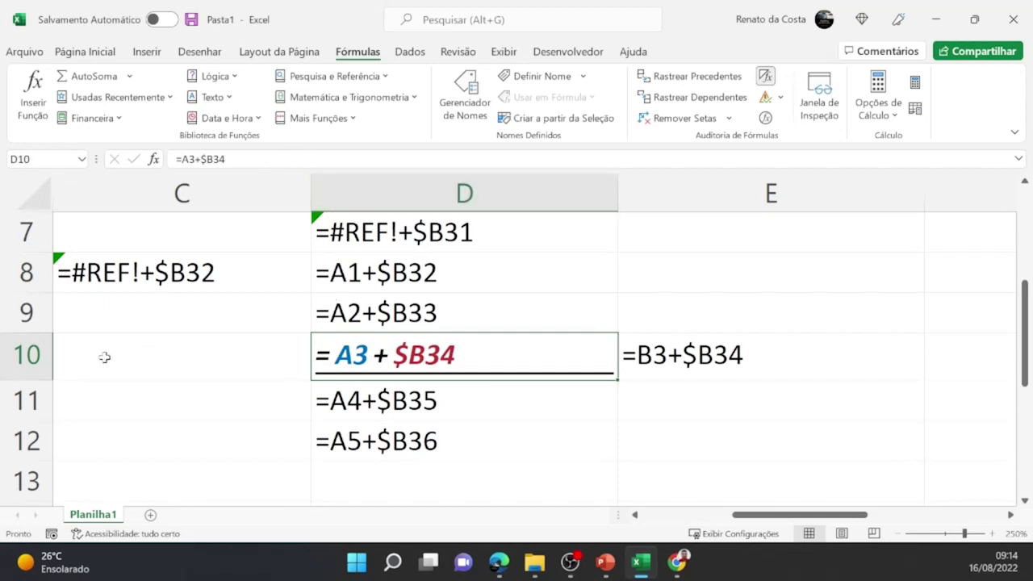
# Increase the height of row 10 and narrow column D to about the width of its formulas
pyautogui.moveTo(36, 380); pyautogui.dragTo(39, 418)
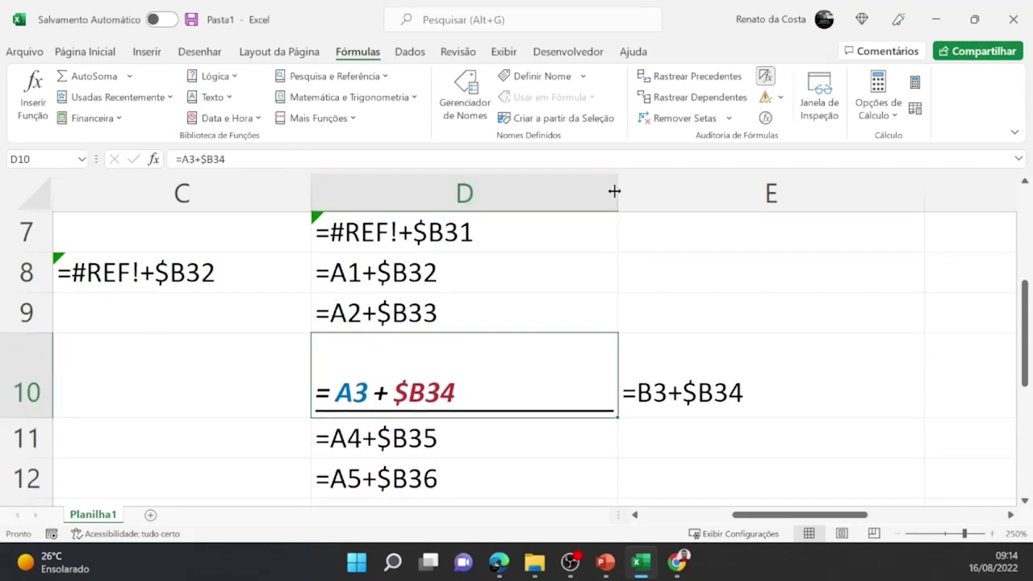
pyautogui.moveTo(615, 191); pyautogui.dragTo(479, 198)
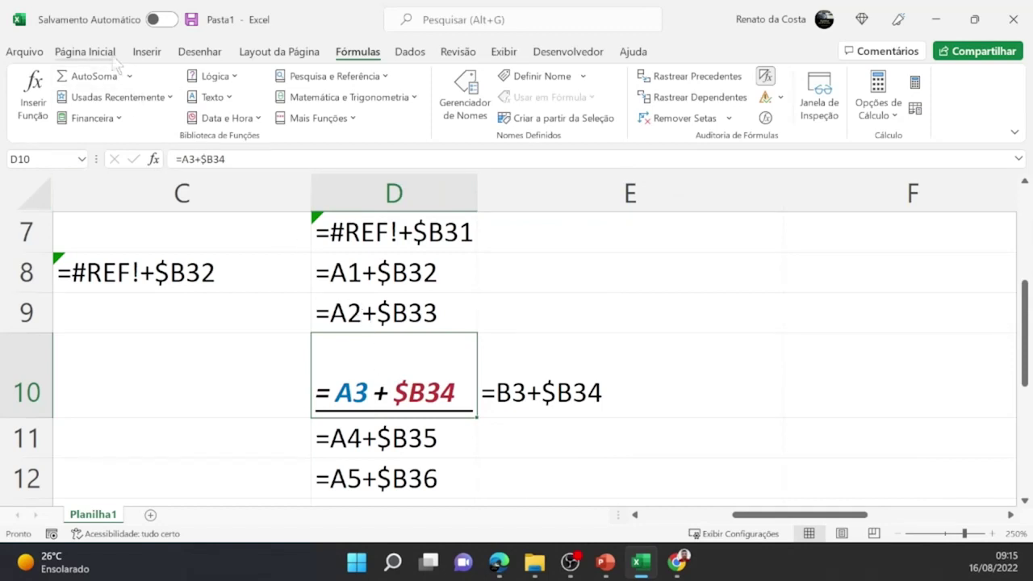
# Copy the formatting of cell D10 to cell C8 with the Format Painter
pyautogui.click(111, 54)
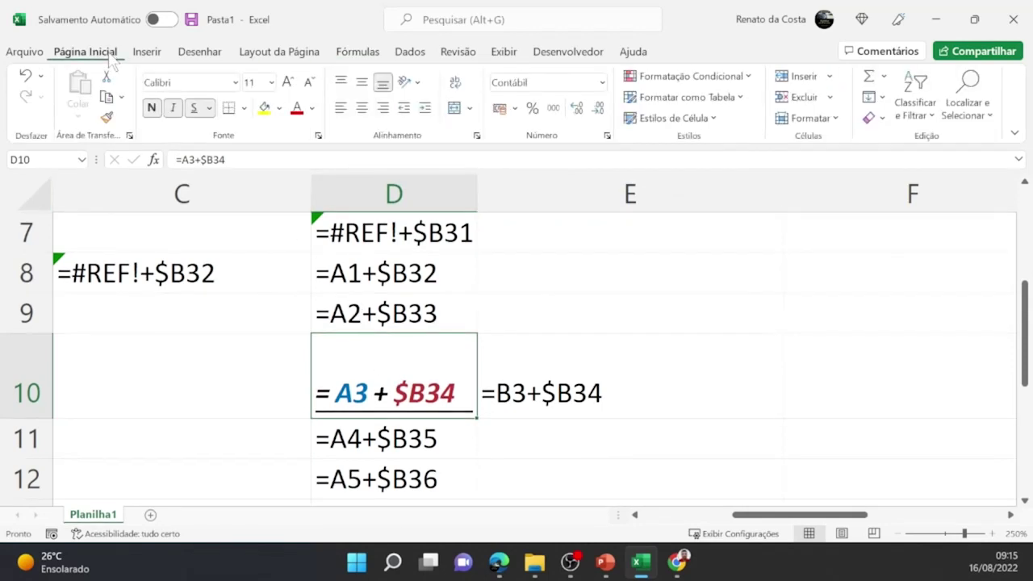
pyautogui.click(108, 118)
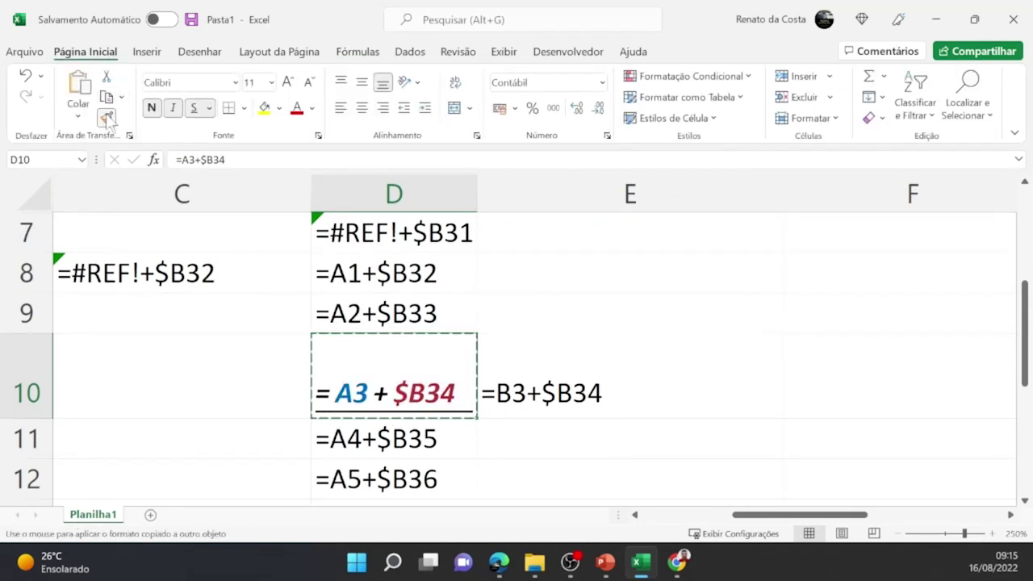
pyautogui.click(155, 271)
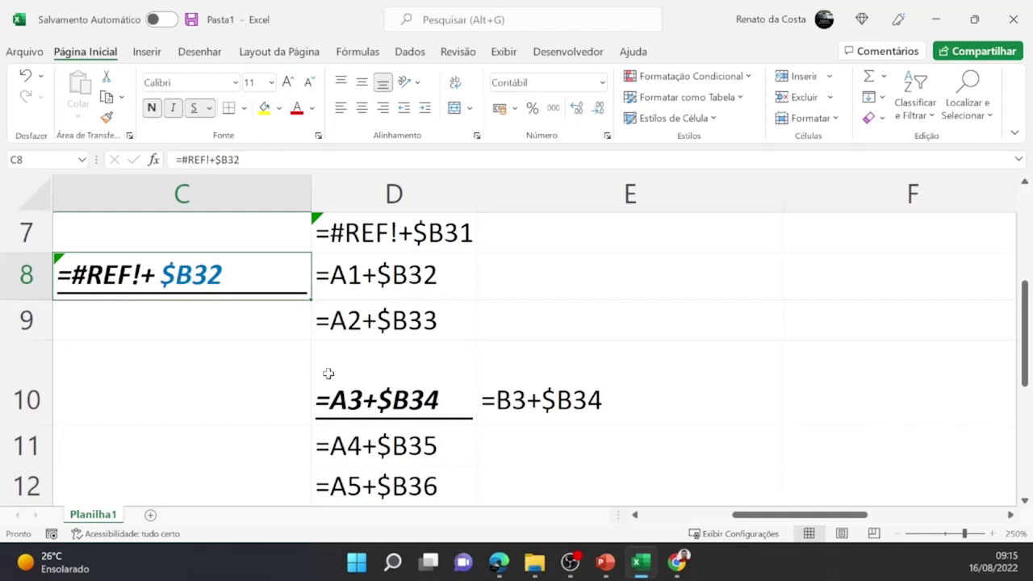
# Copy the formatting of cell D10 to the empty cell E8 with the Format Painter
pyautogui.click(377, 401)
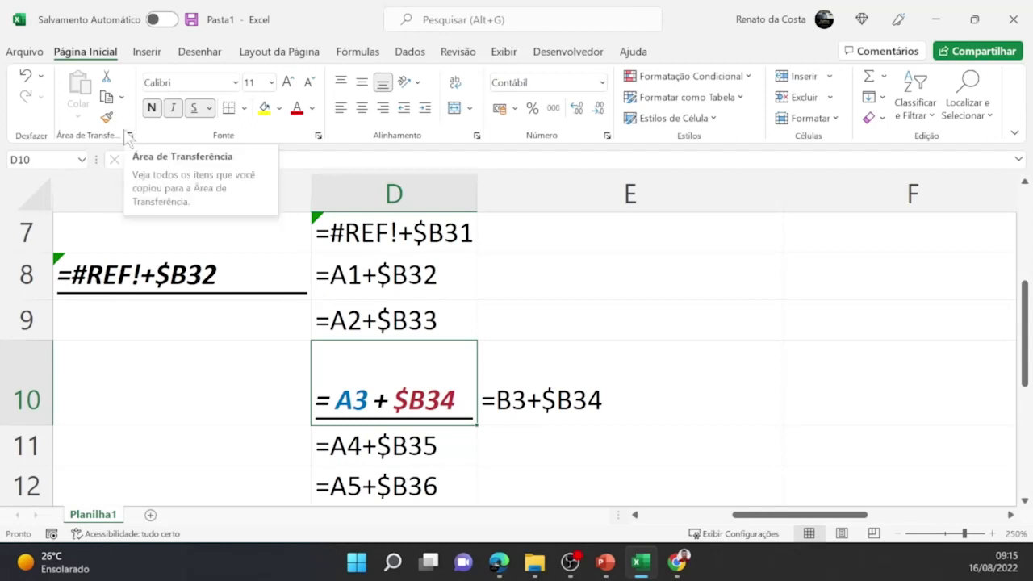
pyautogui.click(106, 117)
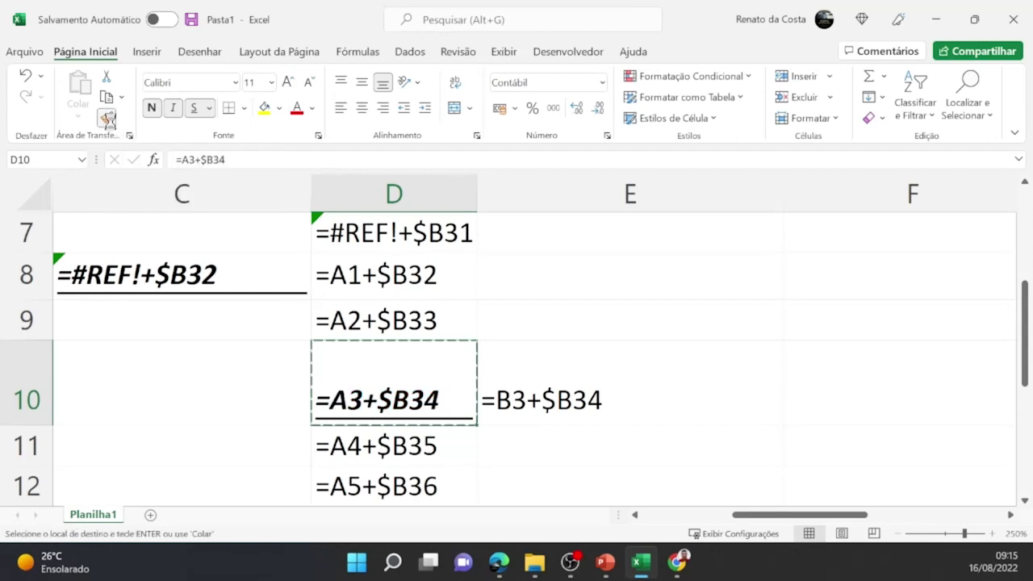
pyautogui.click(642, 273)
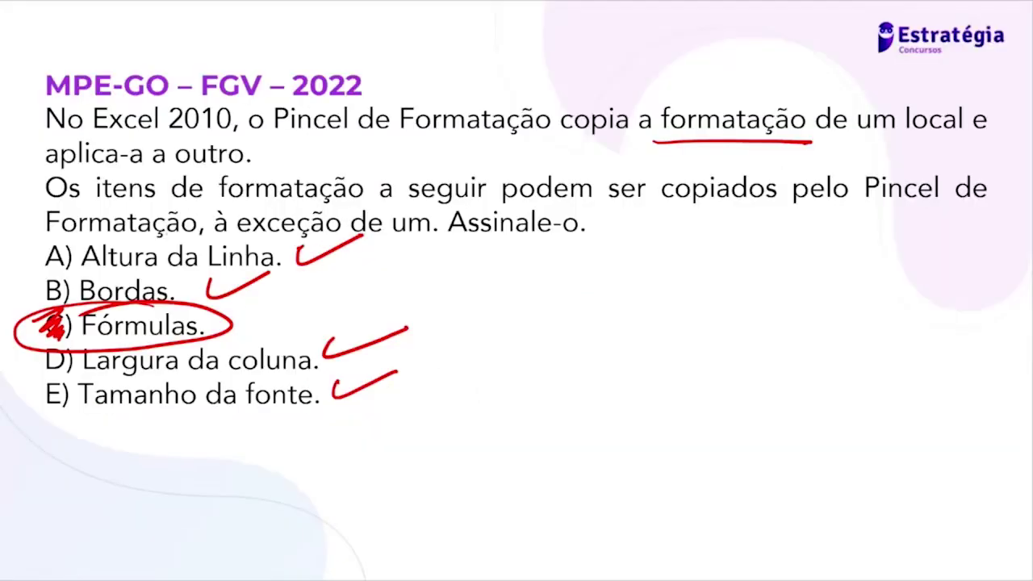
pyautogui.press('Right')
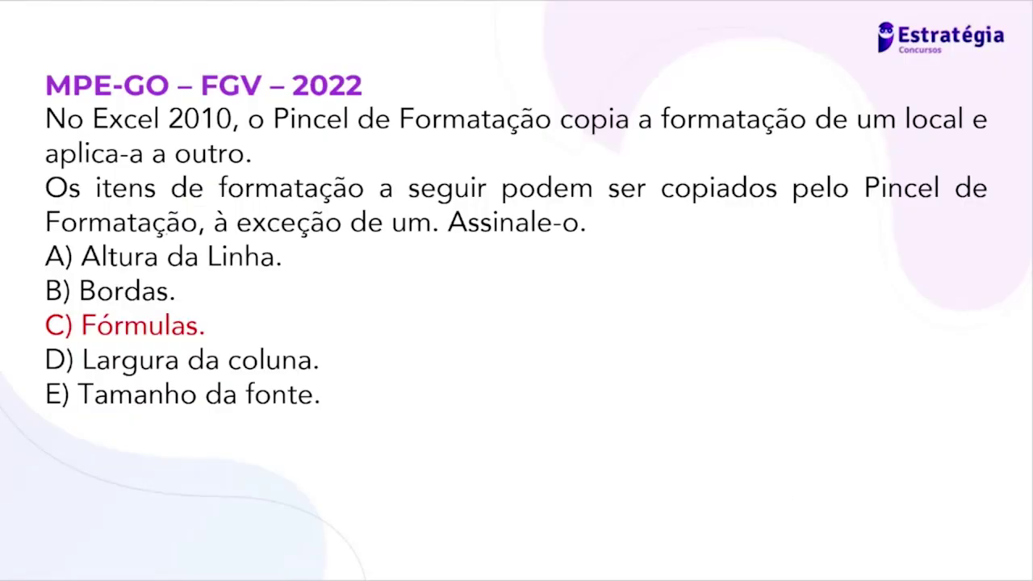
pyautogui.press('Right')
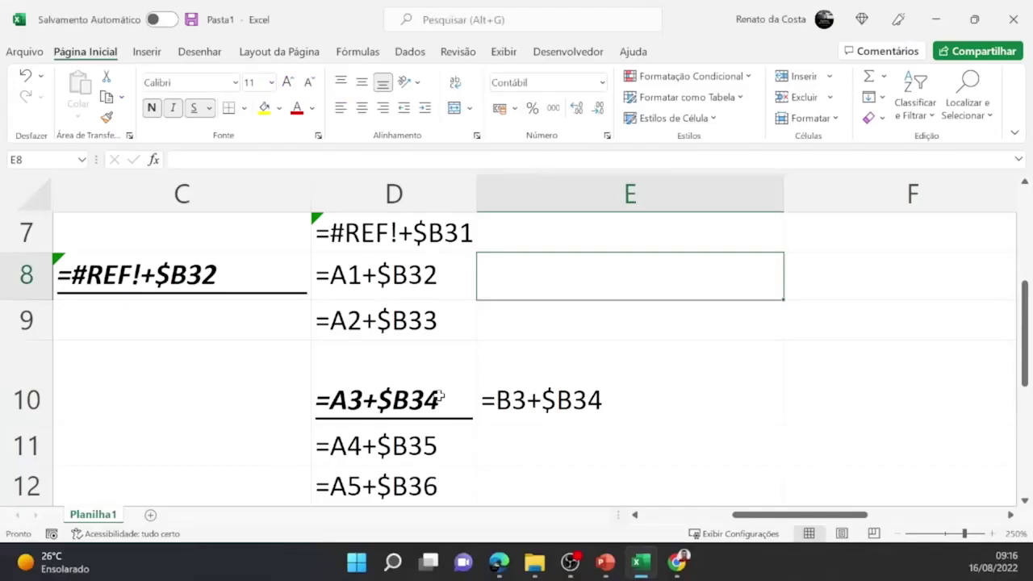
# Add a new worksheet and enter the headers NOME in A1 and ESTADO in B1
pyautogui.click(150, 514)
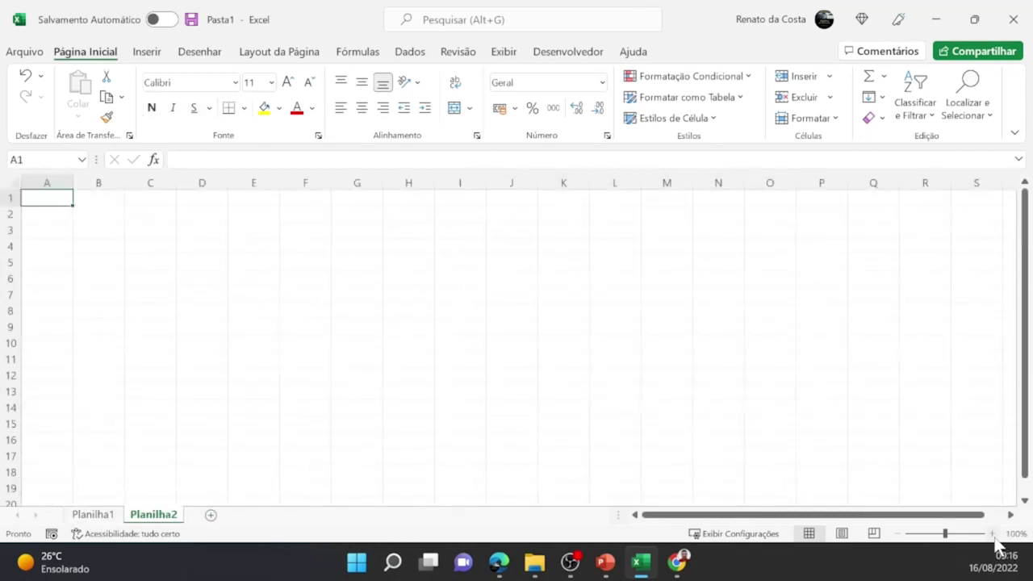
pyautogui.click(993, 533)
pyautogui.click(993, 533)
pyautogui.click(993, 533)
pyautogui.click(992, 533)
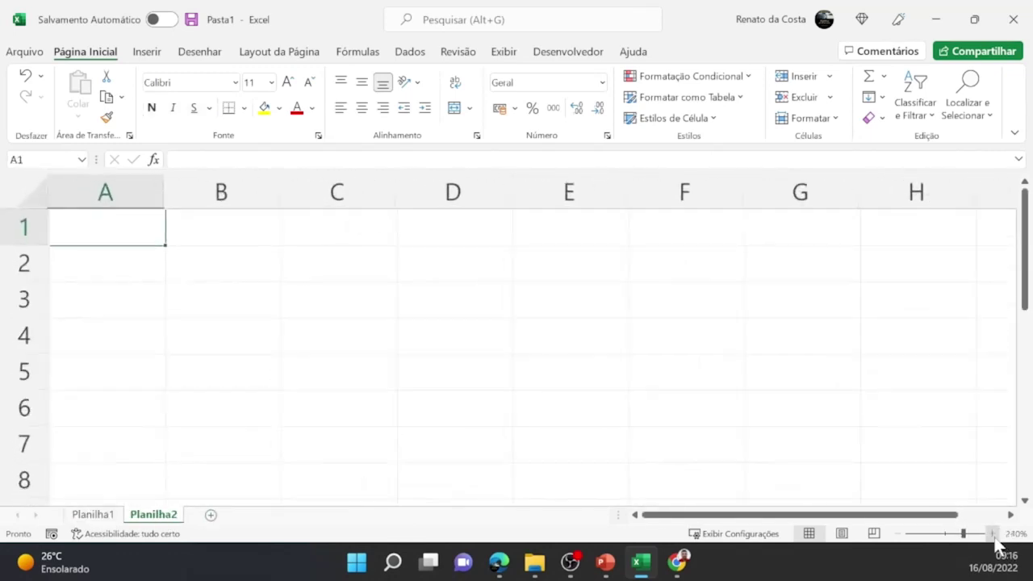
pyautogui.click(992, 534)
pyautogui.click(993, 534)
pyautogui.click(993, 534)
pyautogui.click(993, 533)
pyautogui.click(992, 533)
pyautogui.click(993, 534)
pyautogui.write('NOME')
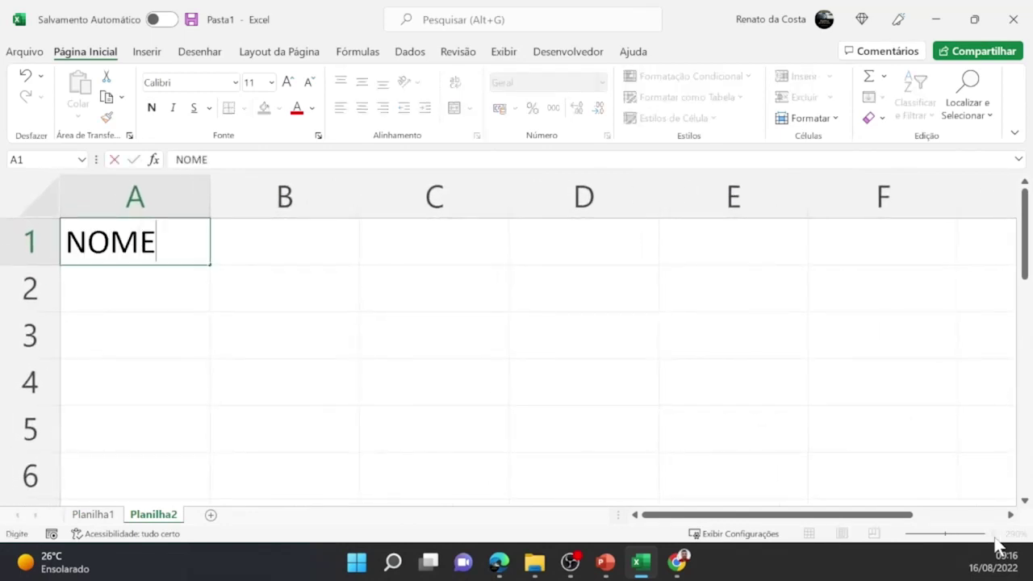
pyautogui.press('Tab')
pyautogui.write('ESTAD')
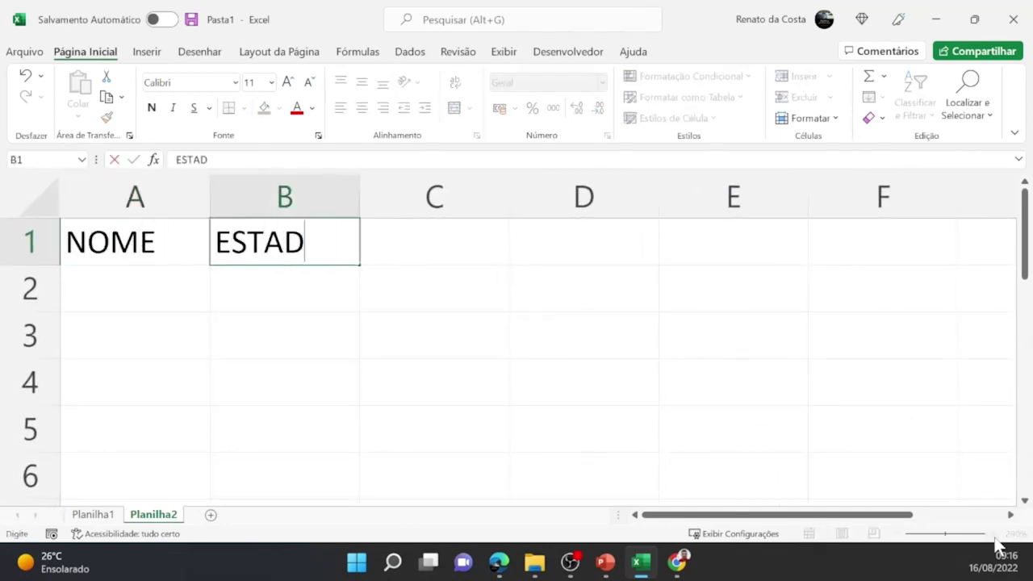
pyautogui.write('O')
pyautogui.press('Return')
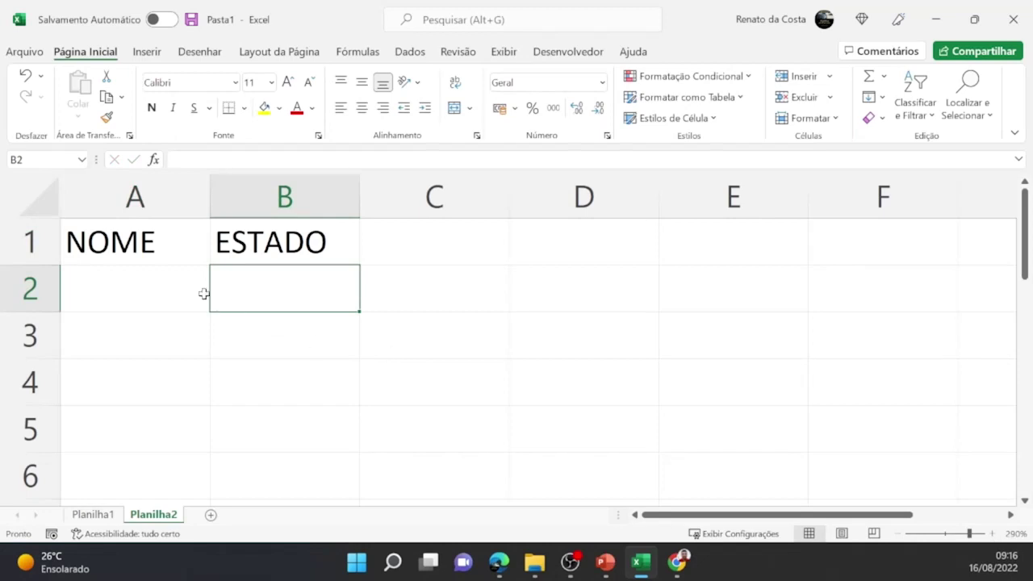
# Enter four people's first names in cells A2 to A5 under the NOME header
pyautogui.click(186, 294)
pyautogui.write('RENATO')
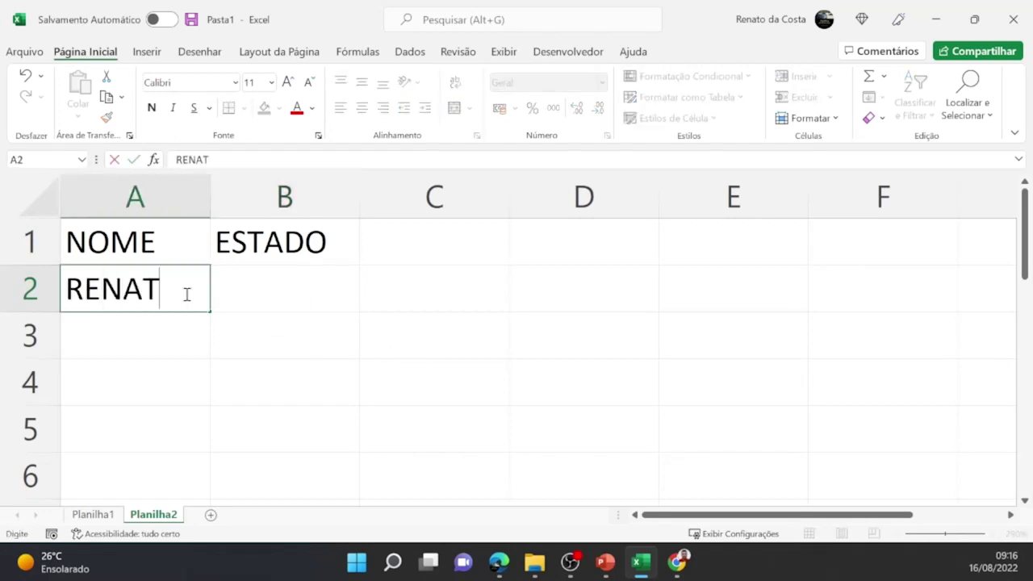
pyautogui.press('Return')
pyautogui.write('RE')
pyautogui.press('BackSpace')
pyautogui.press('BackSpace')
pyautogui.press('BackSpace')
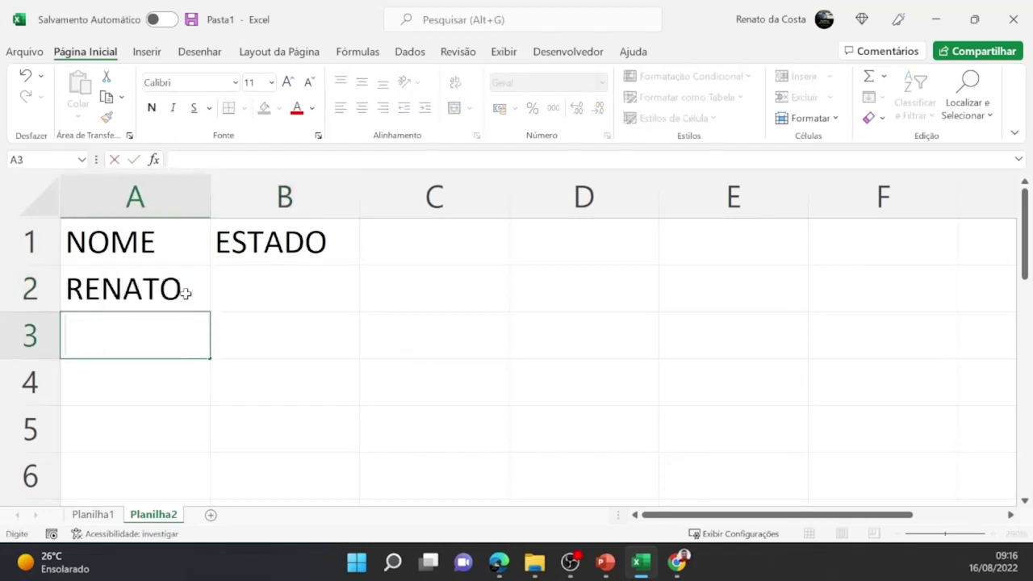
pyautogui.write('BRUNNO')
pyautogui.press('Return')
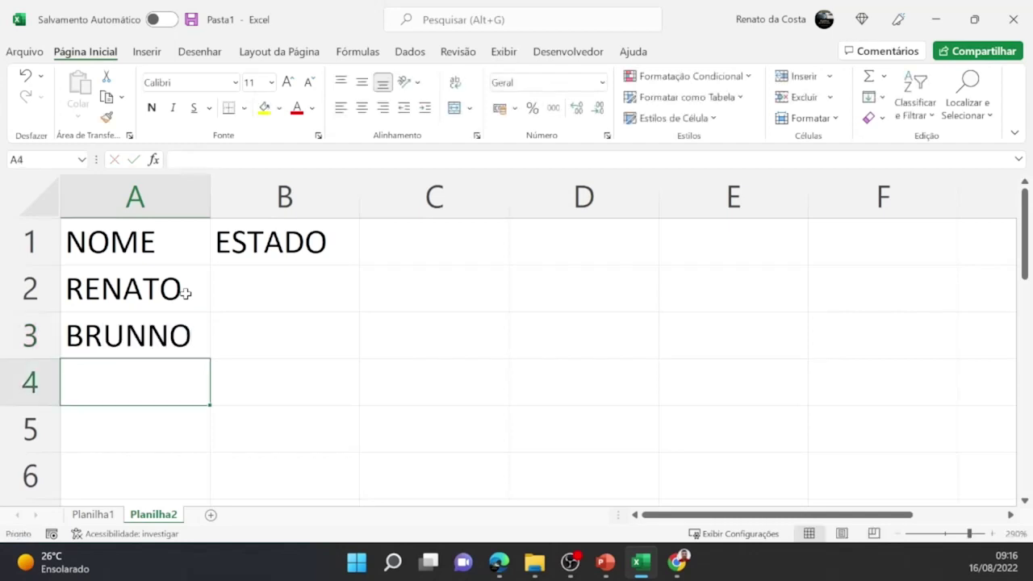
pyautogui.write('RICARDO')
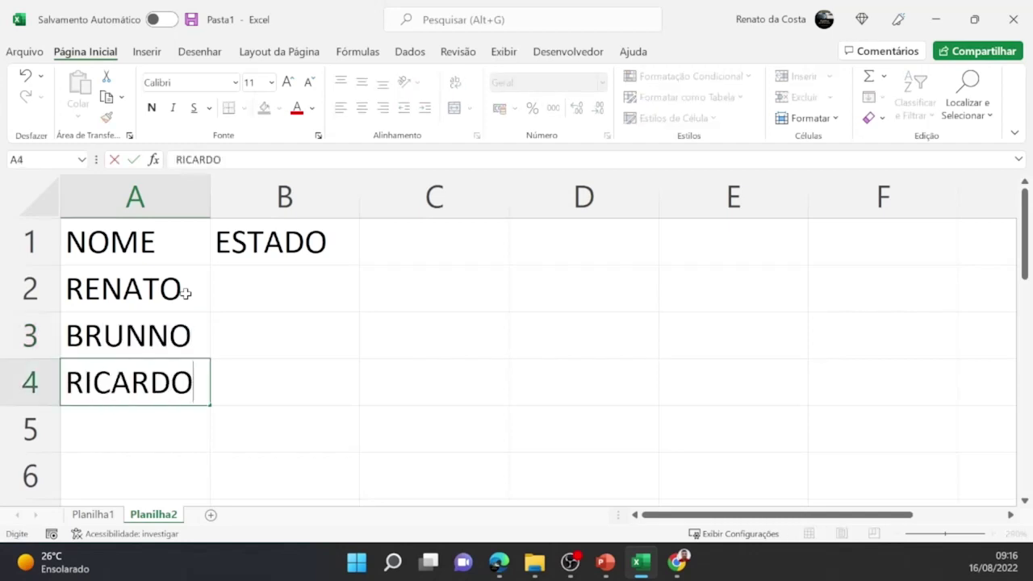
pyautogui.press('Return')
pyautogui.write('ADRIANA')
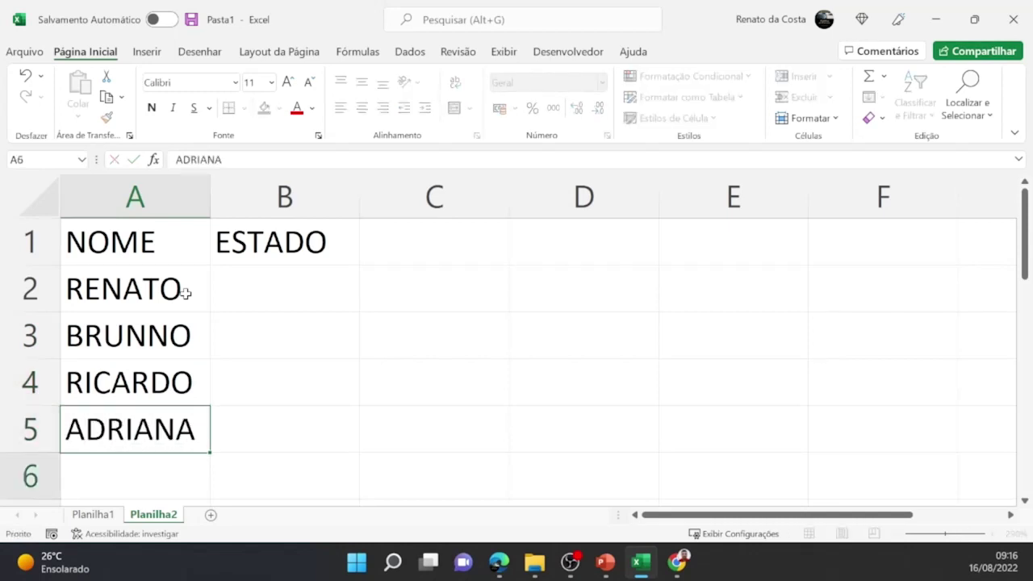
pyautogui.press('Return')
# Open data validation for the whole ESTADO column and set the allowed type to Lista
pyautogui.click(314, 262)
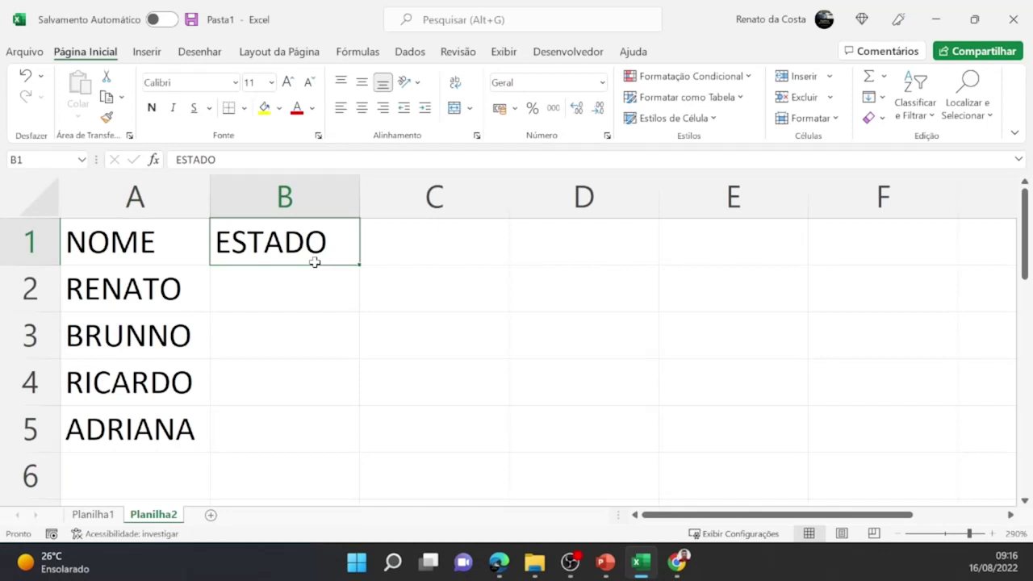
pyautogui.click(301, 202)
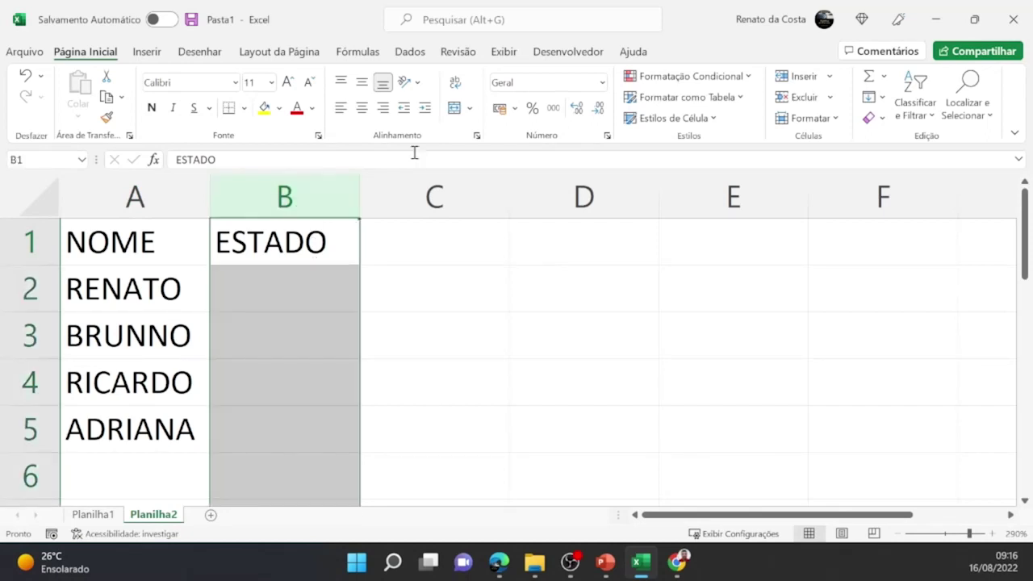
pyautogui.click(410, 54)
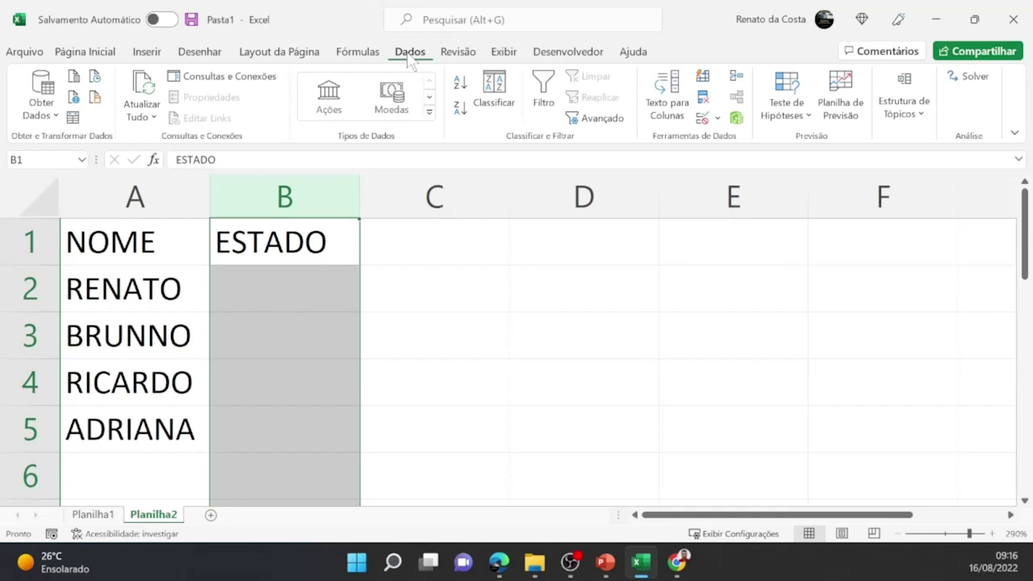
pyautogui.click(703, 119)
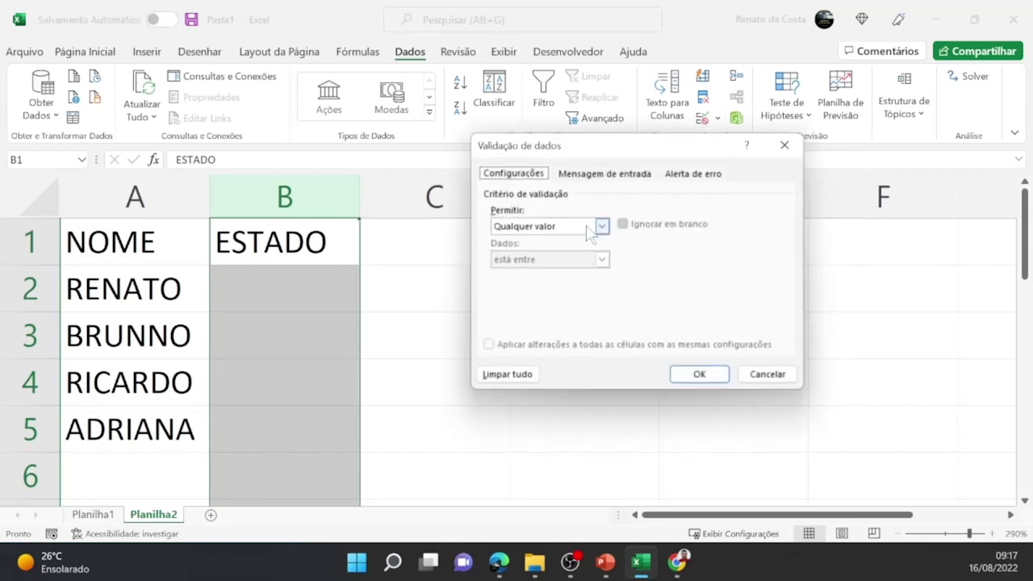
pyautogui.click(554, 227)
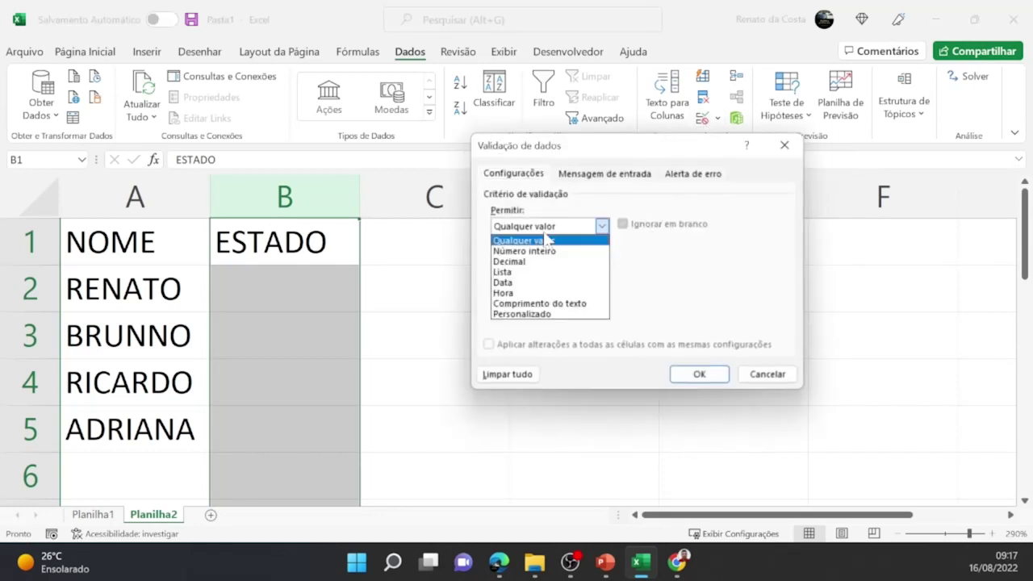
pyautogui.click(515, 275)
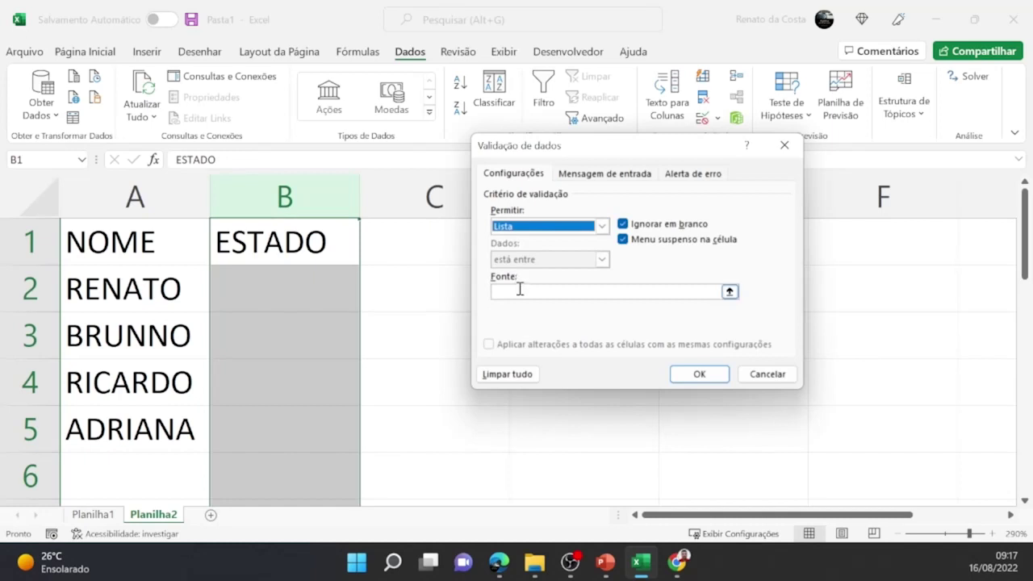
# Set the list source to RJ; SP; MG; ES; GO.; BA; RN; MS; RR;RO;TO;DF;CE;AM;MA;PE and apply the validation
pyautogui.click(520, 290)
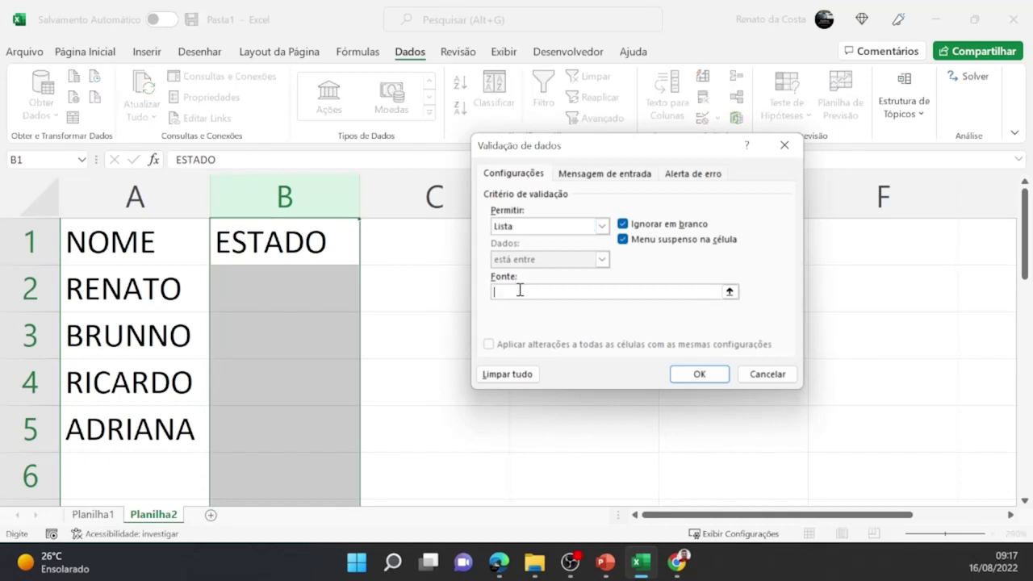
pyautogui.write('RJ; SP; MG; ES; GO.')
pyautogui.press('BackSpace')
pyautogui.write('; BA; RN; MS')
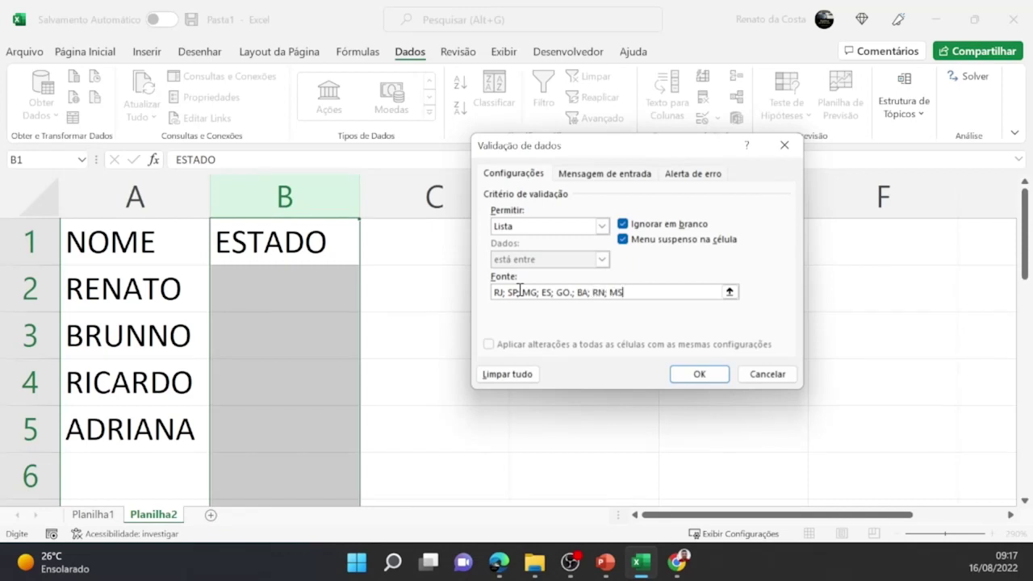
pyautogui.write('; RR;RO;TO;DF;CE;AM')
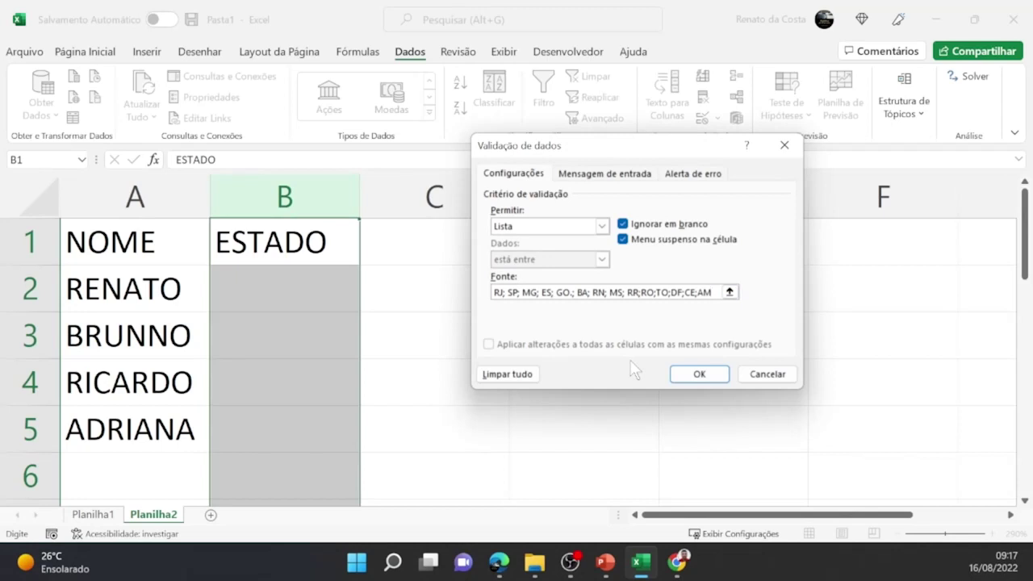
pyautogui.write(';M')
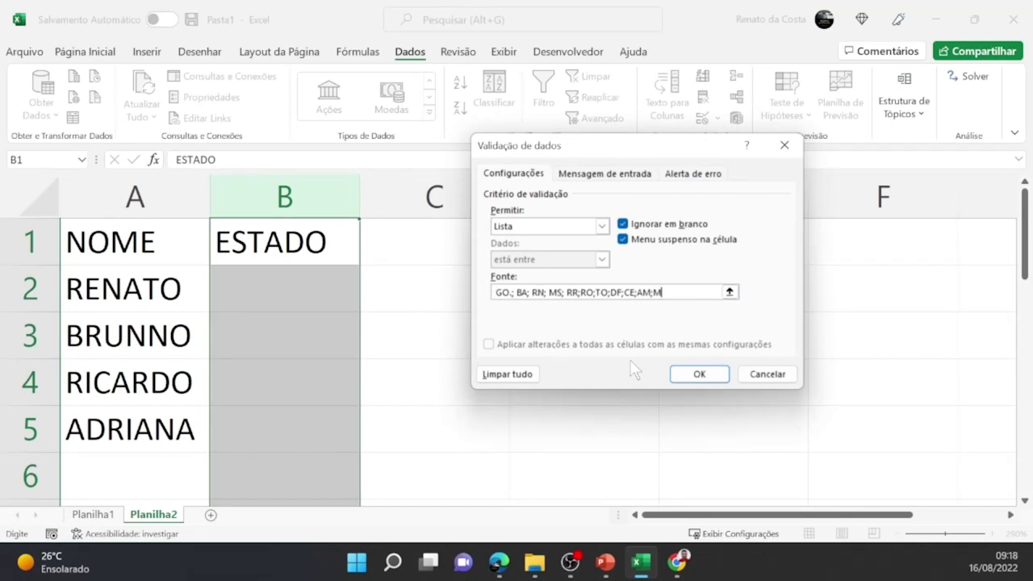
pyautogui.write('A;PE')
pyautogui.click(699, 374)
# Choose RJ from the validation list as the state in cell B2
pyautogui.click(289, 284)
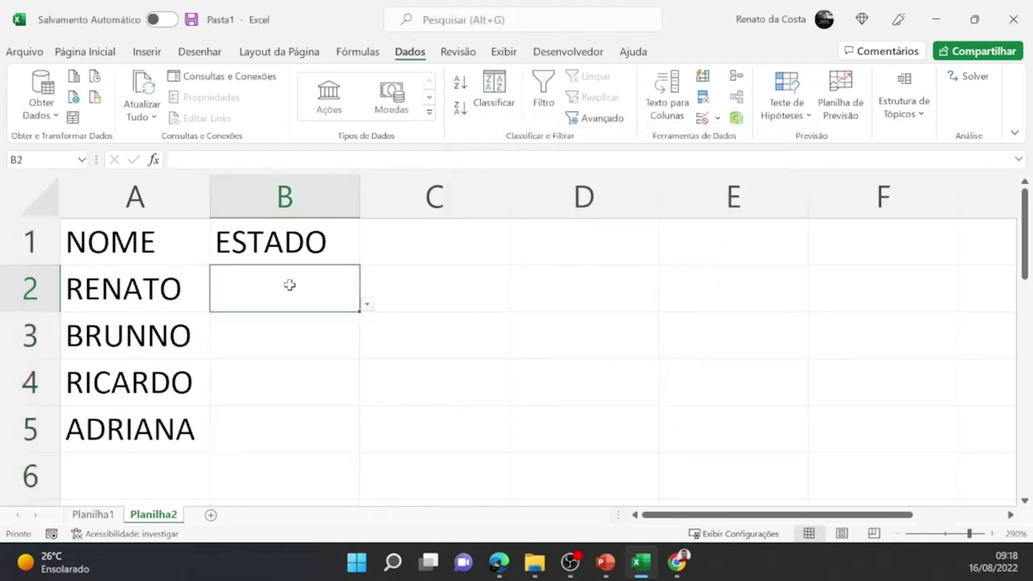
pyautogui.click(362, 305)
pyautogui.click(326, 300)
pyautogui.click(364, 302)
pyautogui.click(299, 293)
pyautogui.click(366, 305)
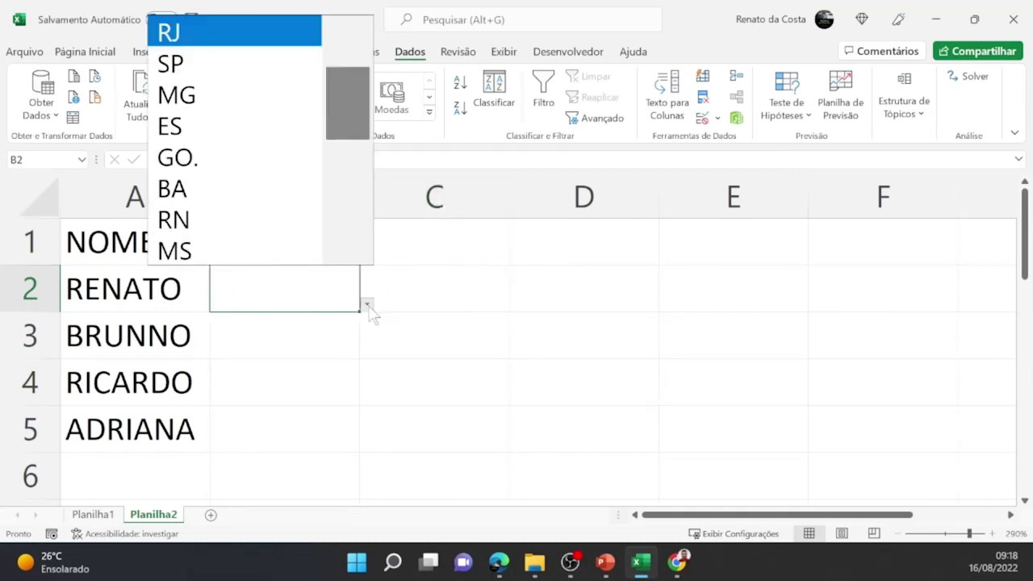
pyautogui.click(276, 44)
# Choose MG as the state in cell B3 and GO. in cell B4 from the validation list
pyautogui.click(330, 325)
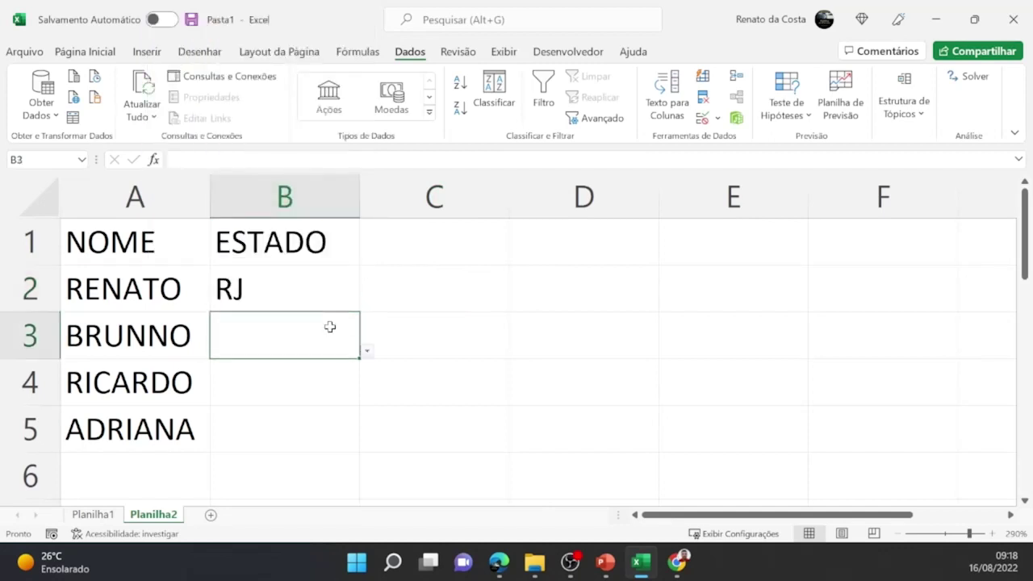
pyautogui.click(365, 348)
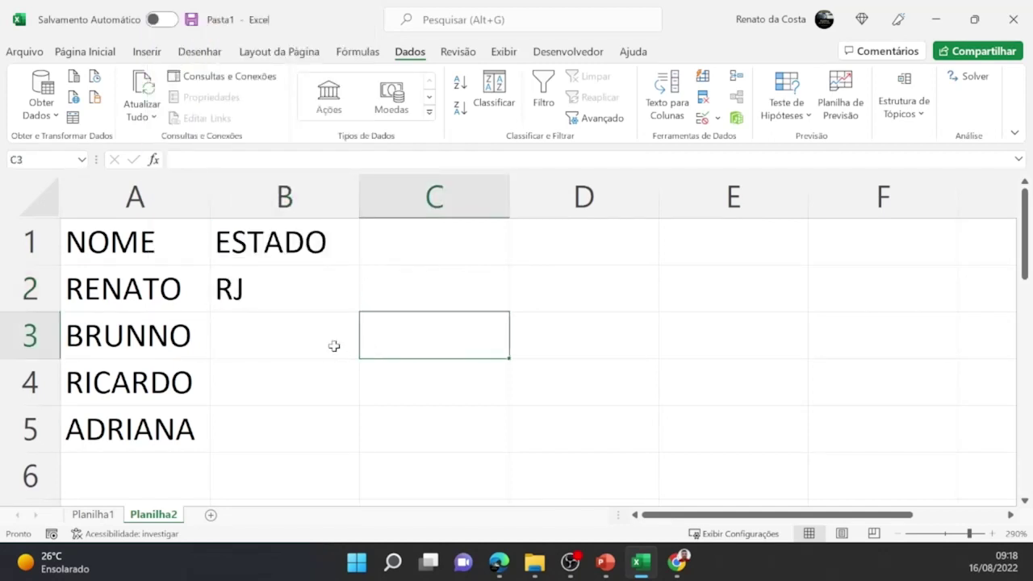
pyautogui.click(335, 347)
pyautogui.click(367, 352)
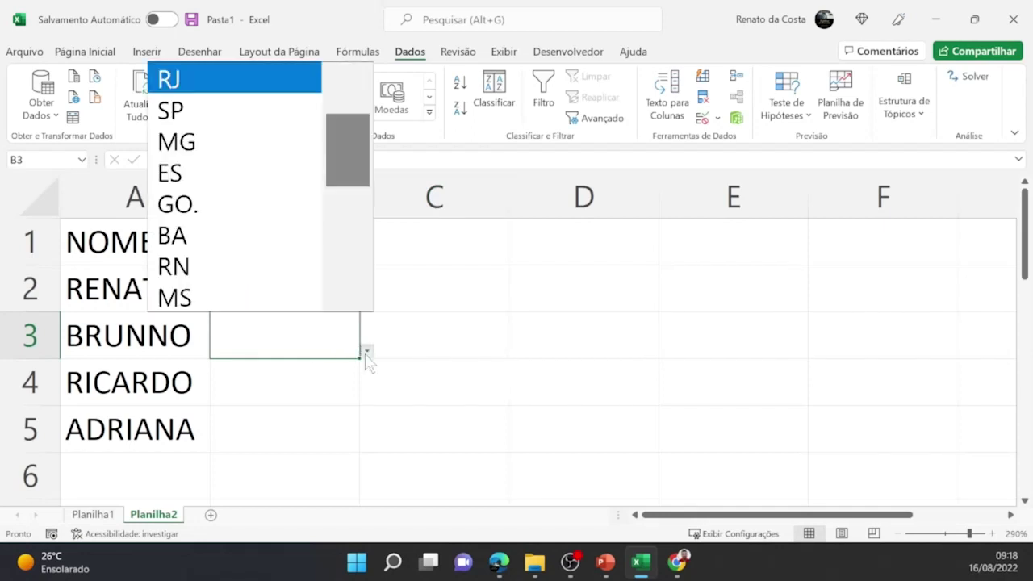
pyautogui.click(249, 152)
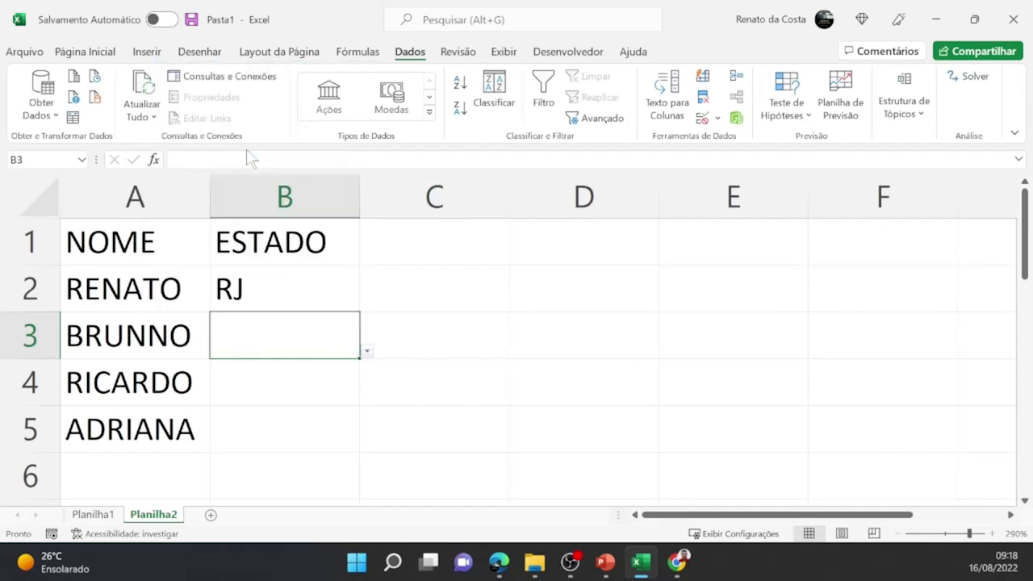
pyautogui.click(290, 387)
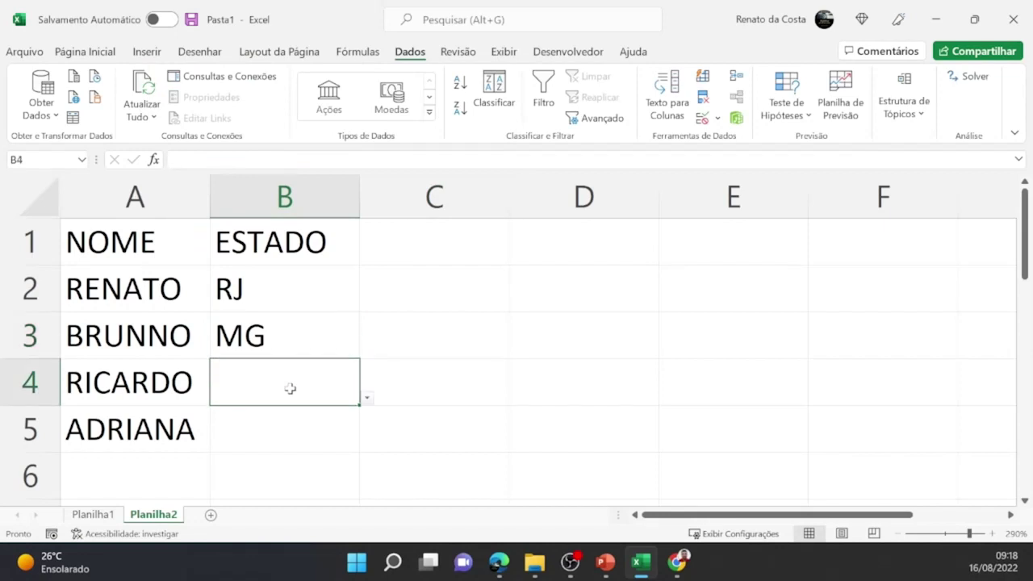
pyautogui.click(367, 398)
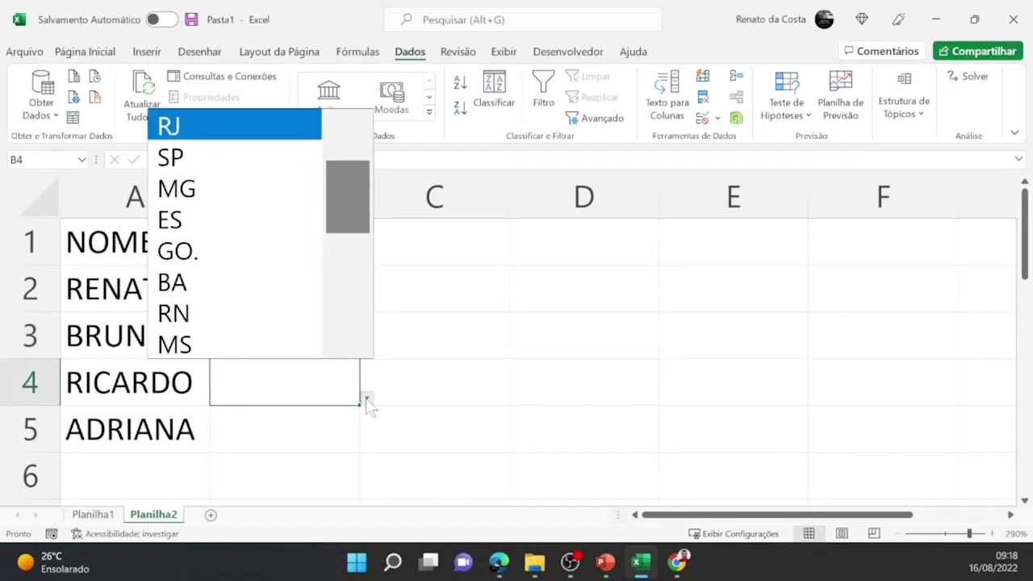
pyautogui.click(253, 251)
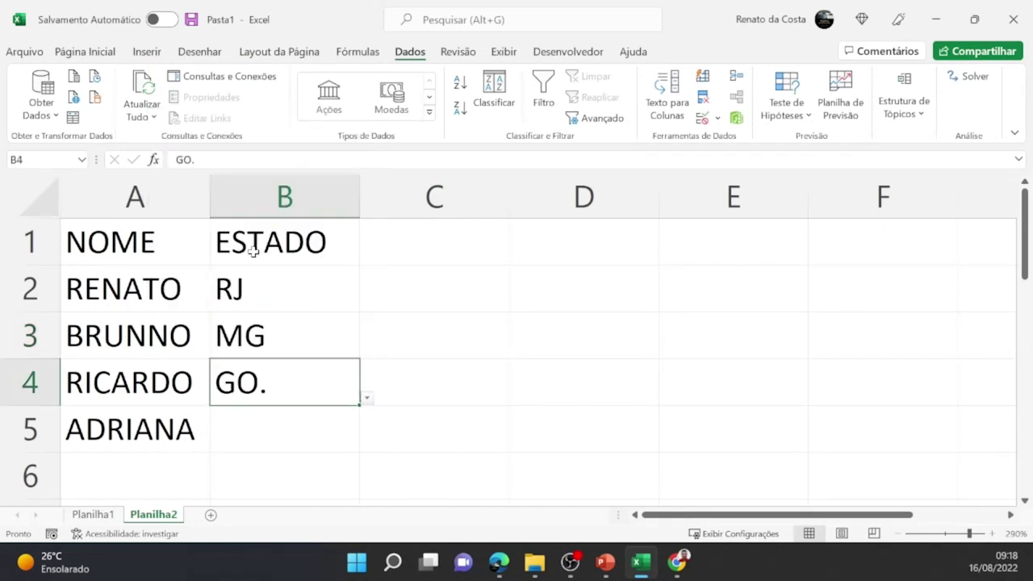
# Check the states offered for cell B5 and try to enter PI, which is outside the validation list
pyautogui.click(322, 430)
pyautogui.click(364, 441)
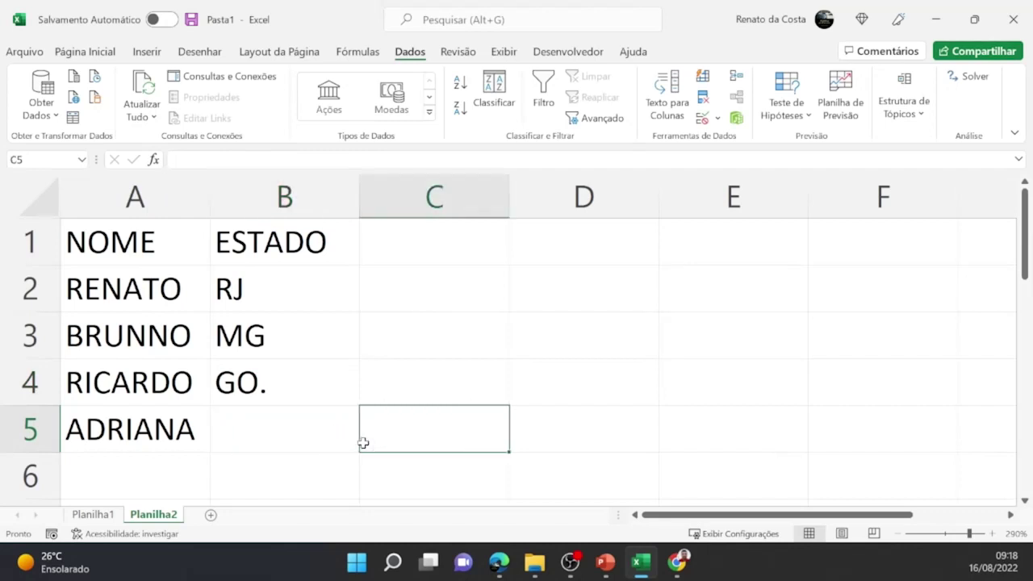
pyautogui.click(343, 440)
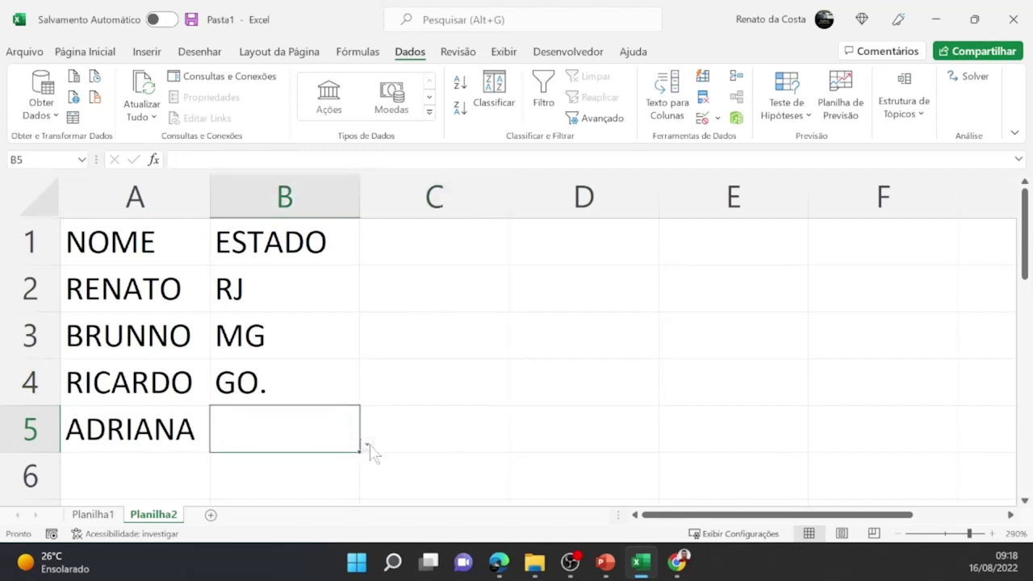
pyautogui.click(367, 446)
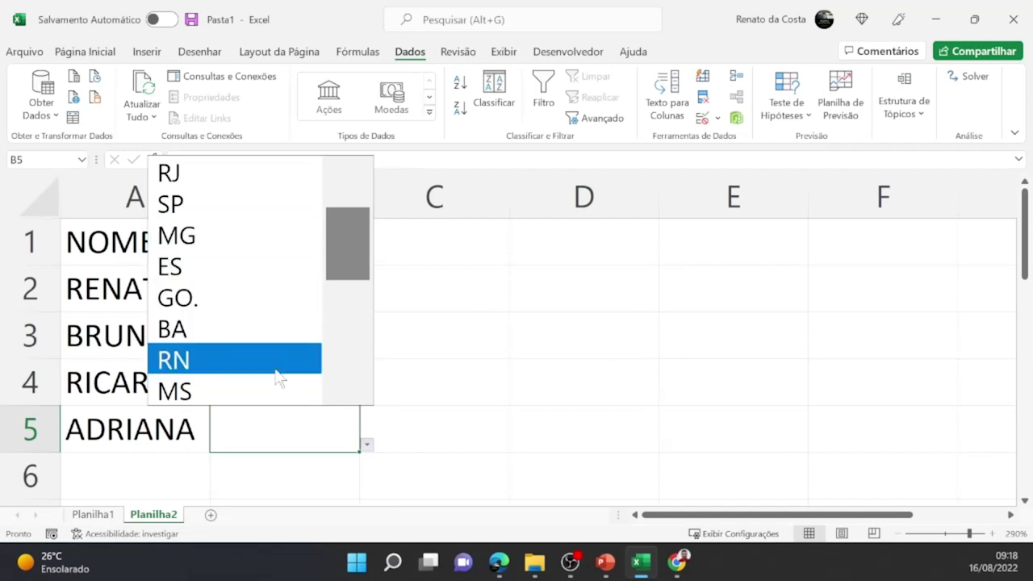
pyautogui.press('Escape')
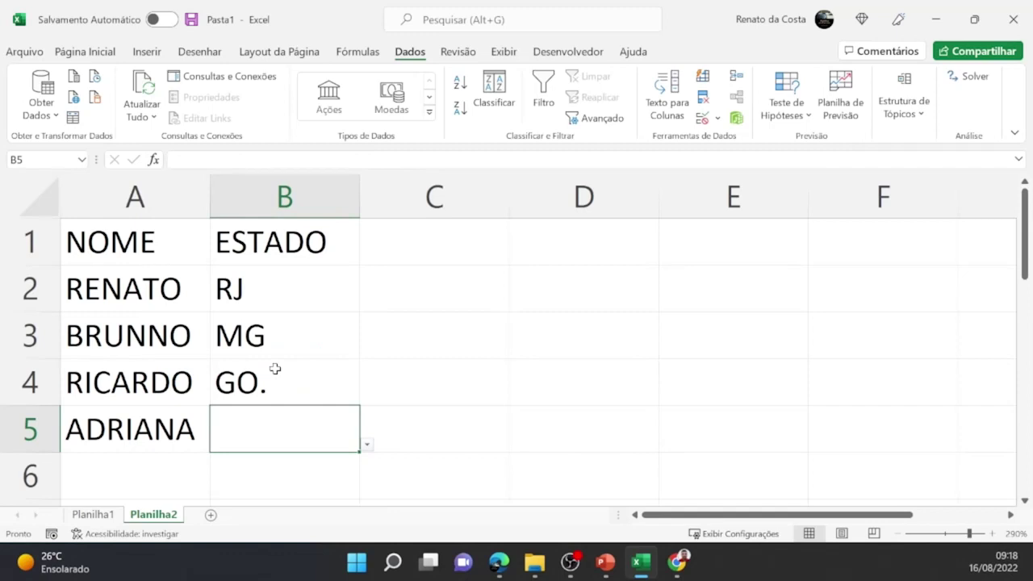
pyautogui.write('PI')
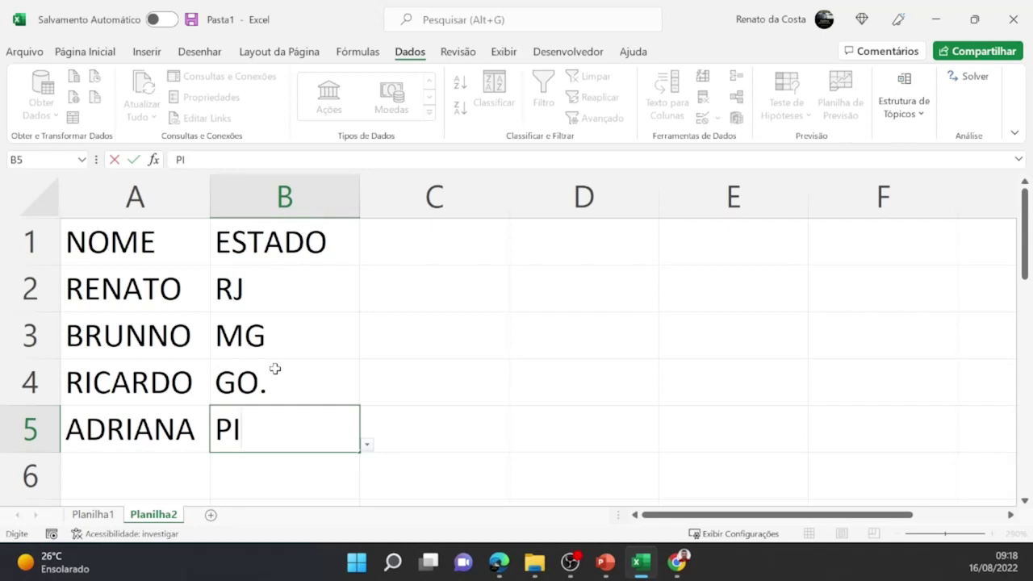
pyautogui.press('Return')
pyautogui.press('Return')
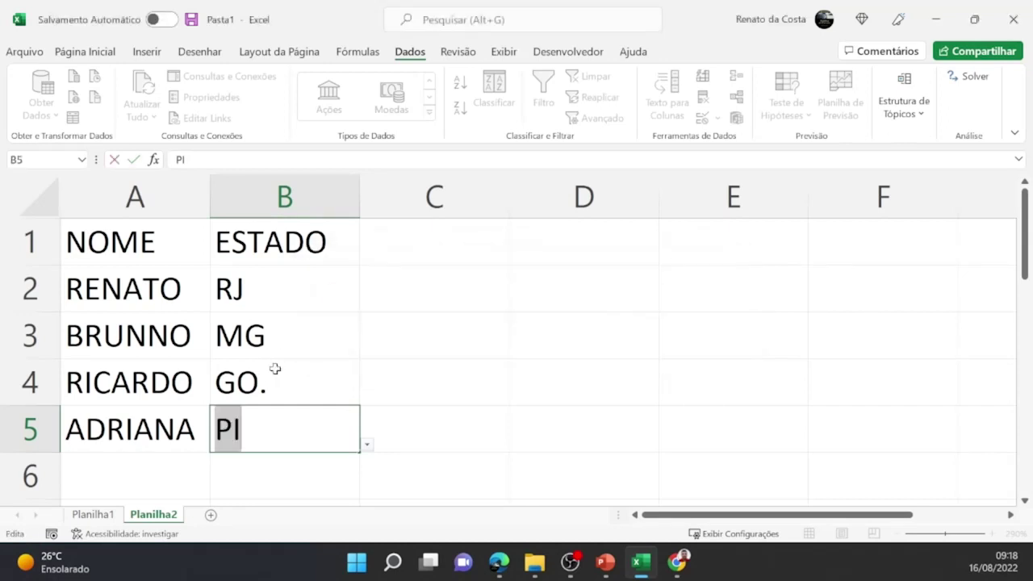
pyautogui.press('Return')
pyautogui.press('Return')
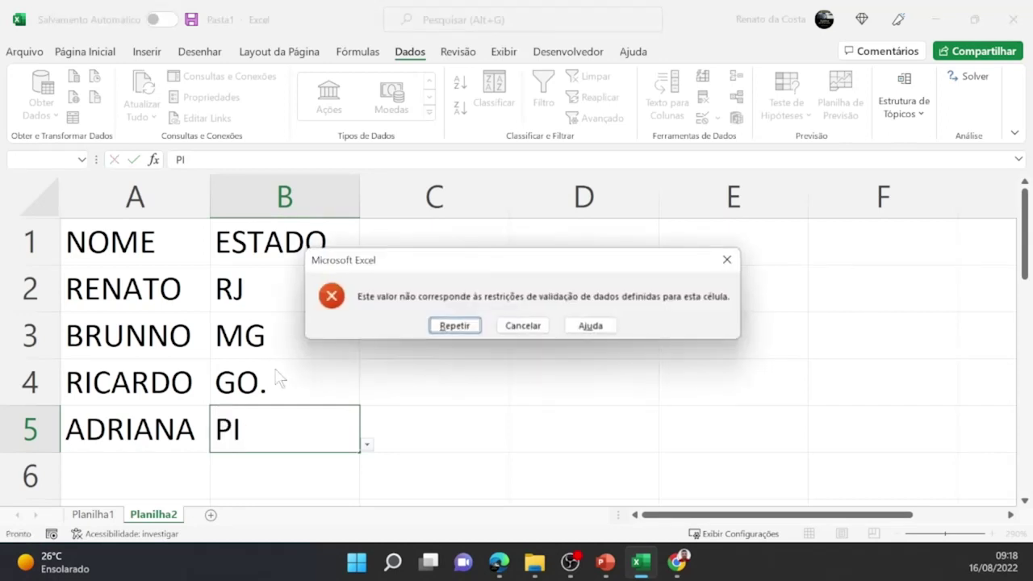
pyautogui.press('Return')
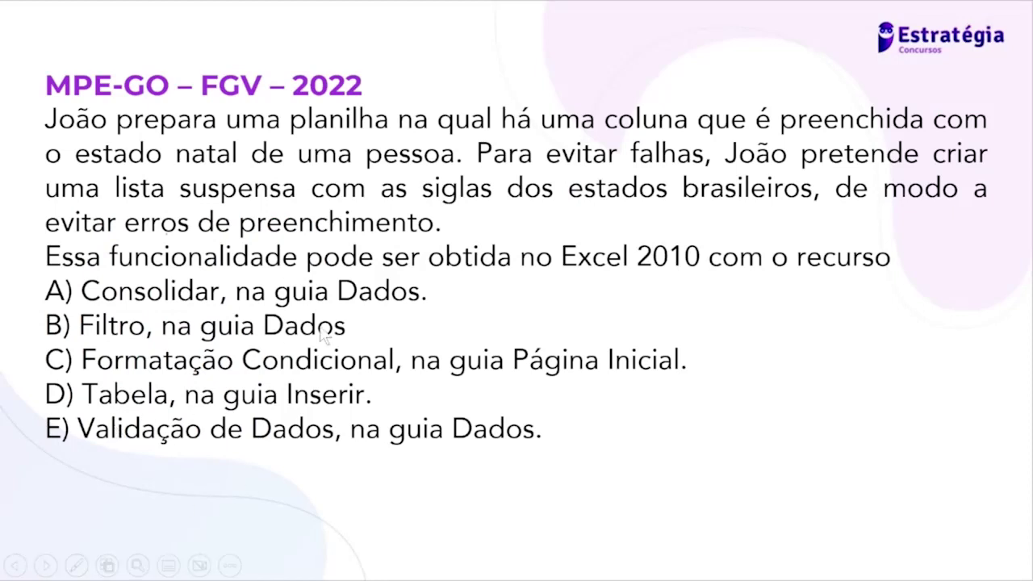
# Mark answer E and underline Validação de Dados on the PowerPoint question slide, returning to the Excel sheet
pyautogui.hotkey('ctrl', 'p')
pyautogui.moveTo(49, 421); pyautogui.dragTo(285, 441)
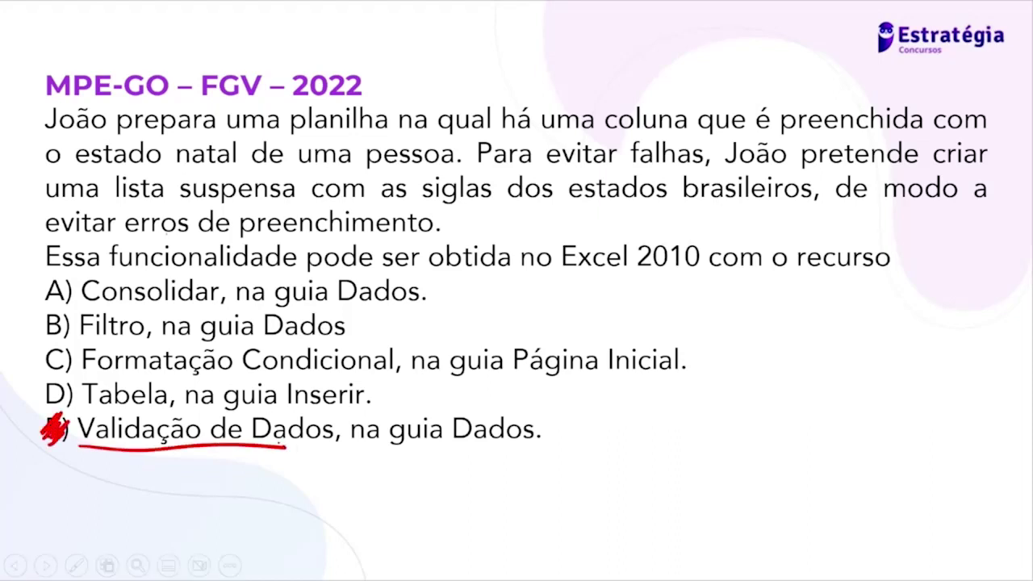
pyautogui.hotkey('alt', 'Tab')
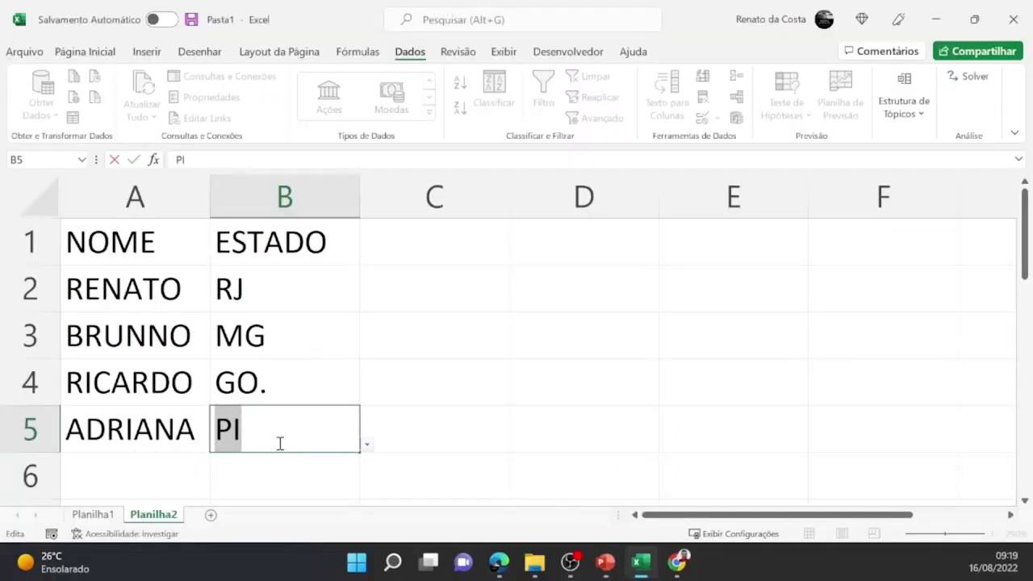
# Discard the pending entry in cell B5 and enter the header IDADE in cell C1
pyautogui.press('Escape')
pyautogui.press('Up')
pyautogui.press('Up')
pyautogui.press('Up')
pyautogui.press('Up')
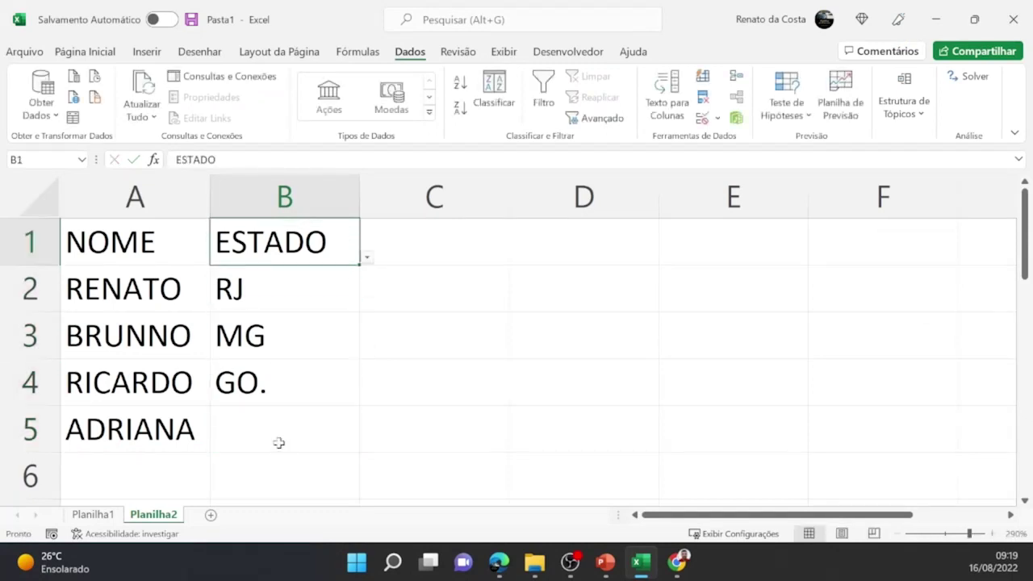
pyautogui.press('Right')
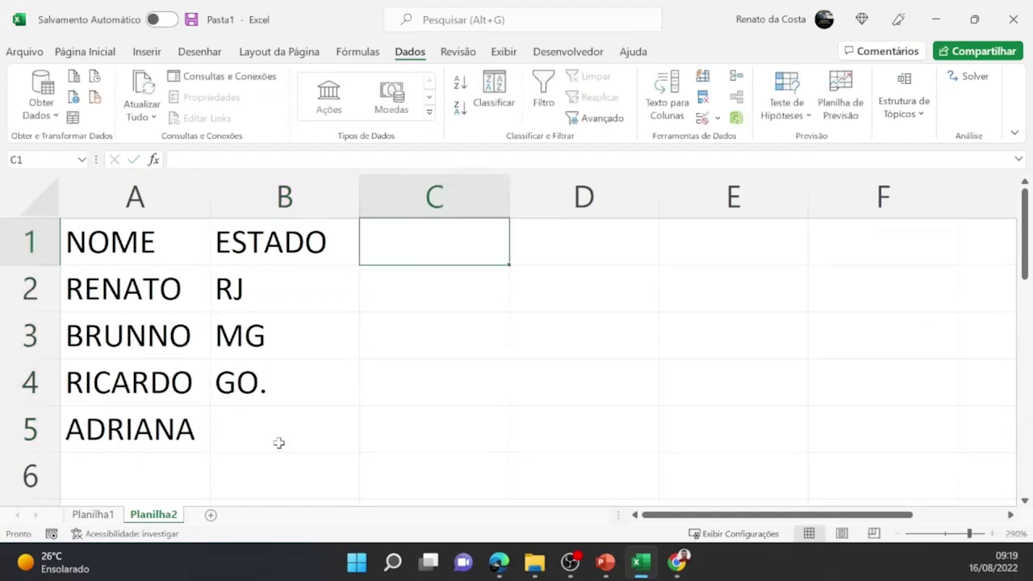
pyautogui.write('IDADE')
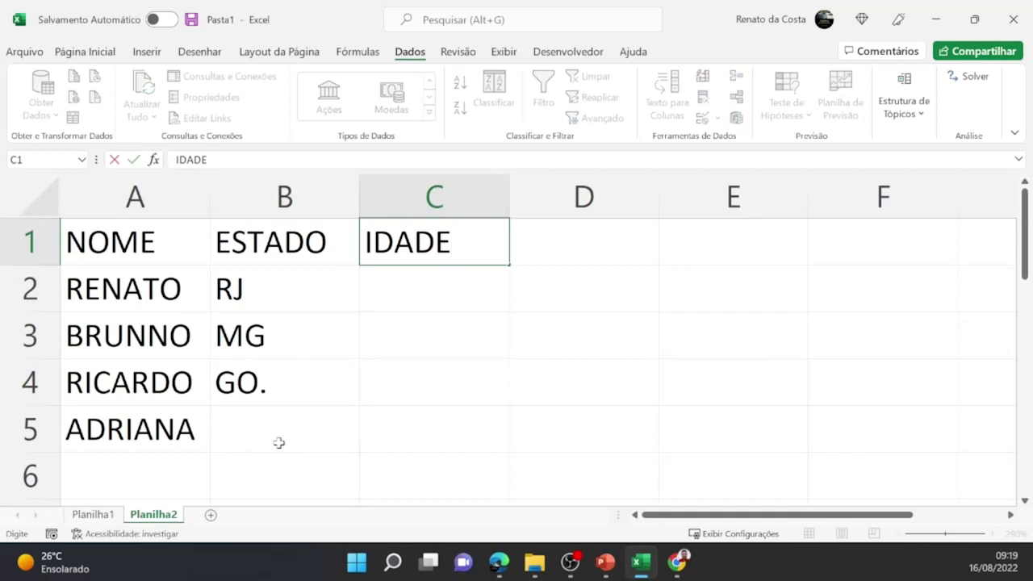
pyautogui.press('Return')
# Enter the ages 45 in cell C2 and 320 in cell C3
pyautogui.write('45')
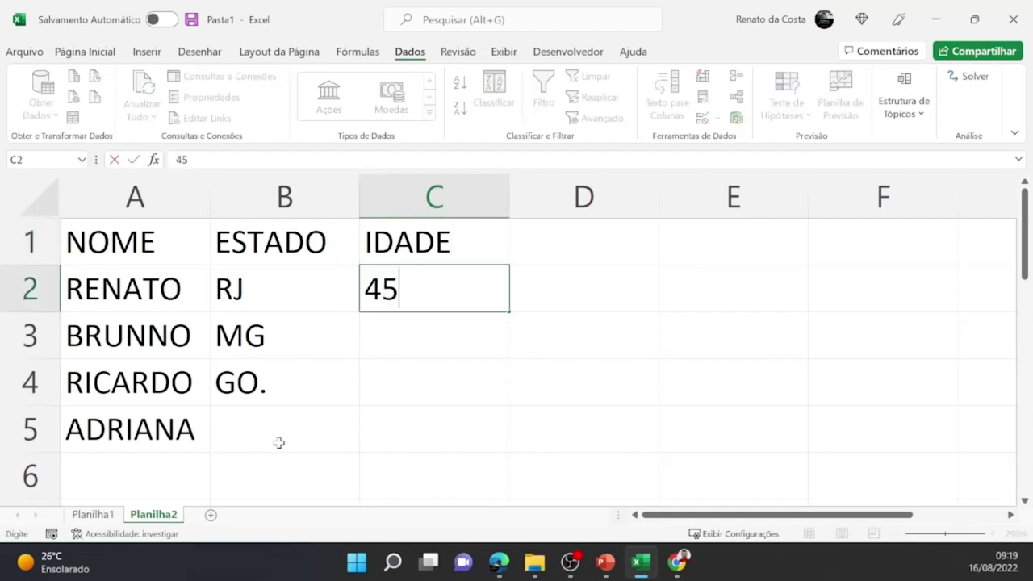
pyautogui.press('Return')
pyautogui.write('320')
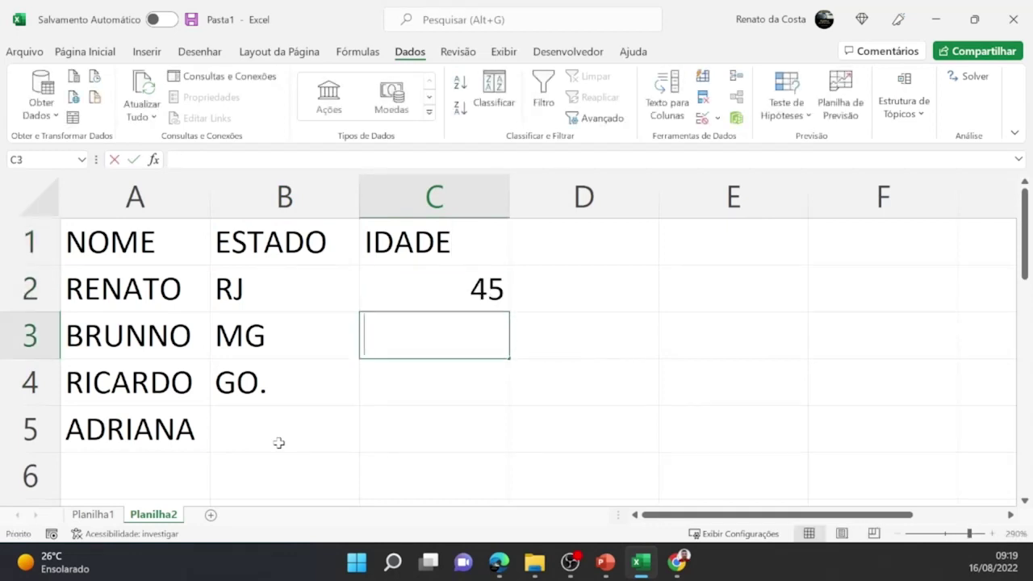
pyautogui.press('Return')
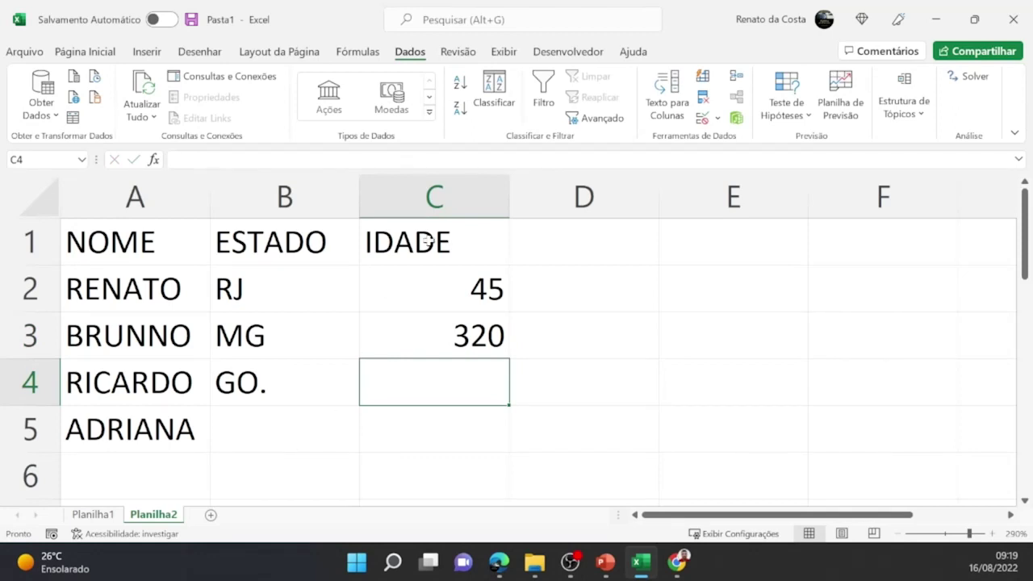
# Apply data validation to the whole IDADE column allowing only Número inteiro values between 18 and 75
pyautogui.click(436, 194)
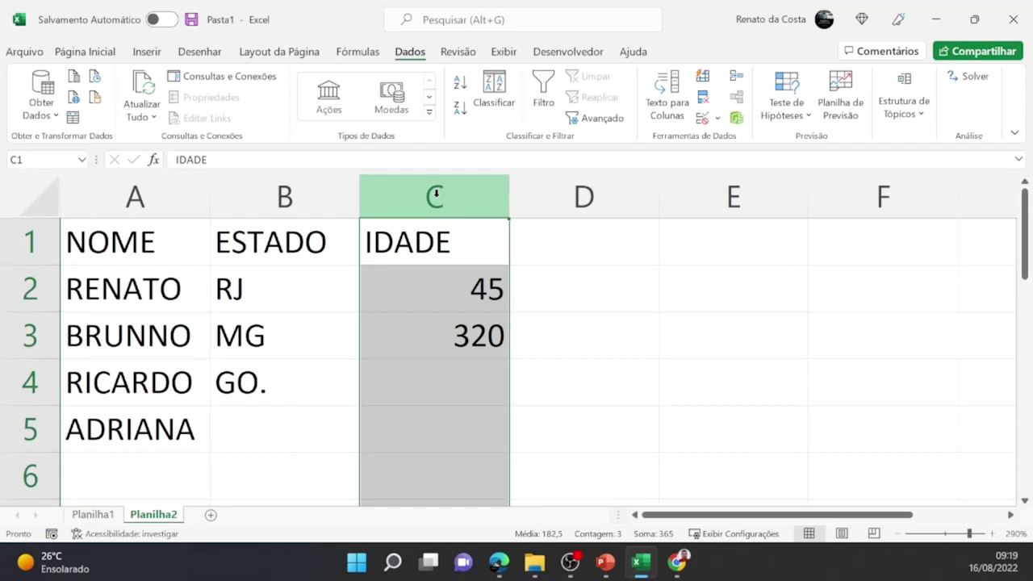
pyautogui.click(702, 119)
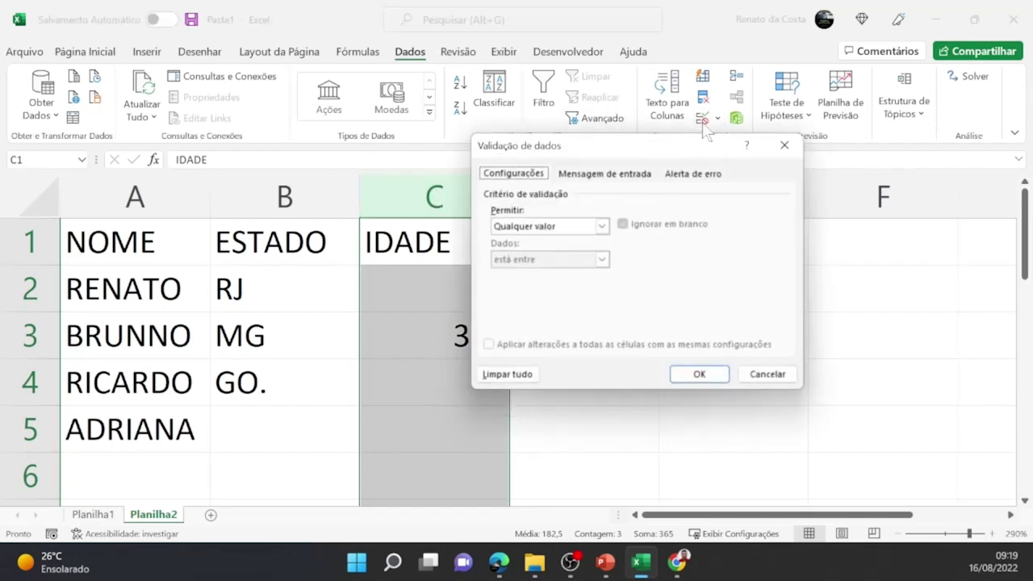
pyautogui.click(571, 228)
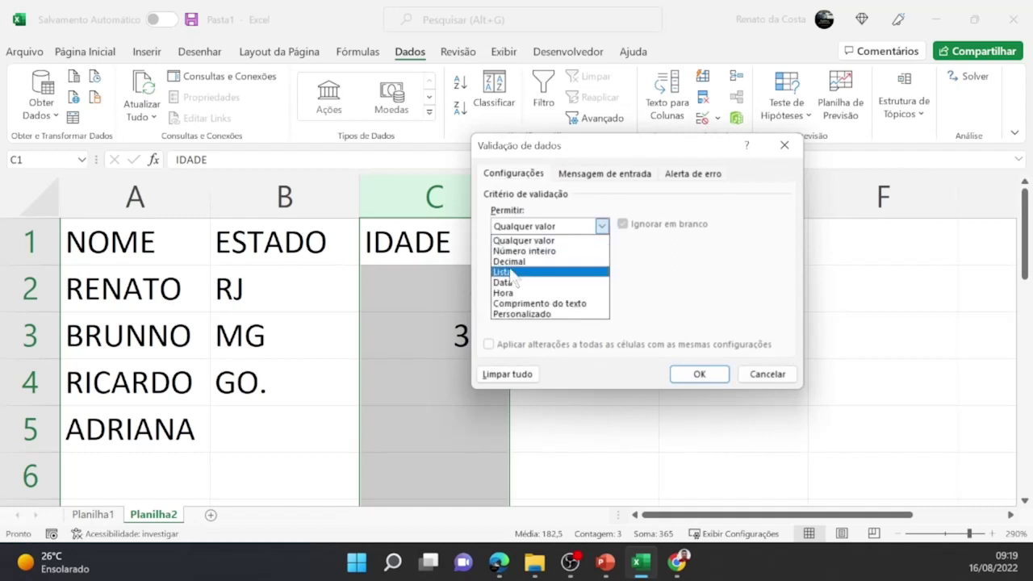
pyautogui.click(525, 251)
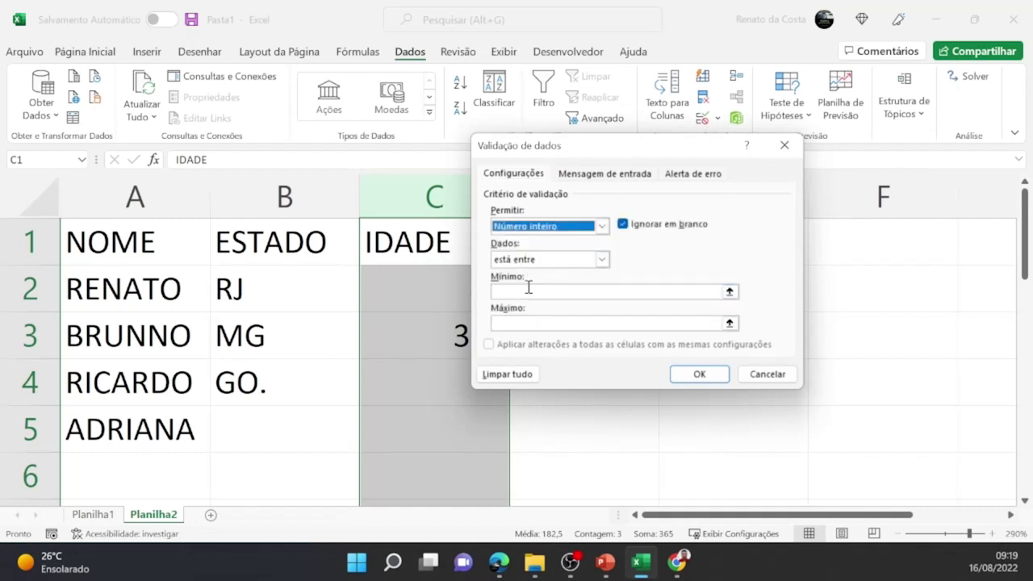
pyautogui.click(529, 287)
pyautogui.write('18')
pyautogui.press('Tab')
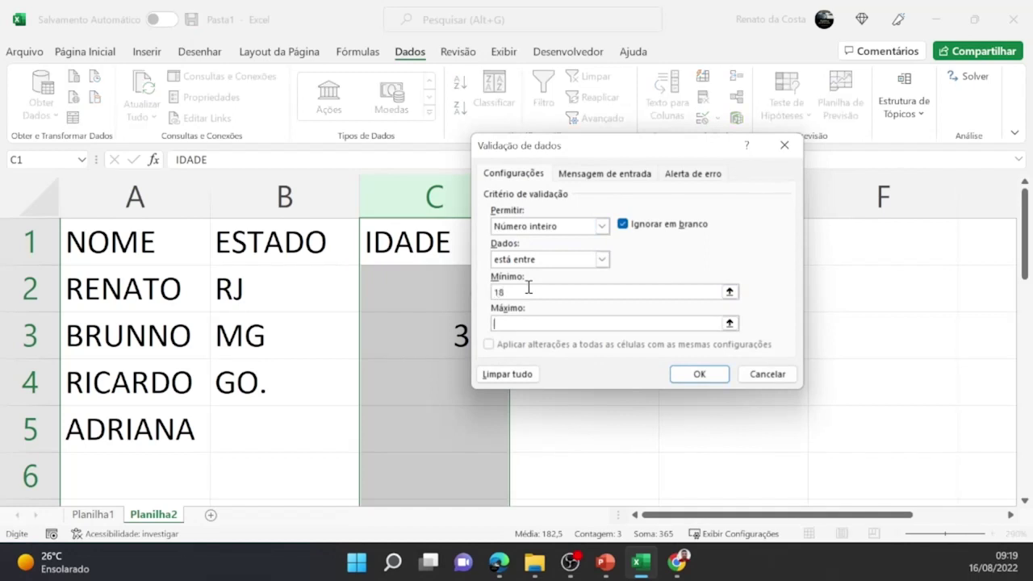
pyautogui.write('75')
pyautogui.press('Return')
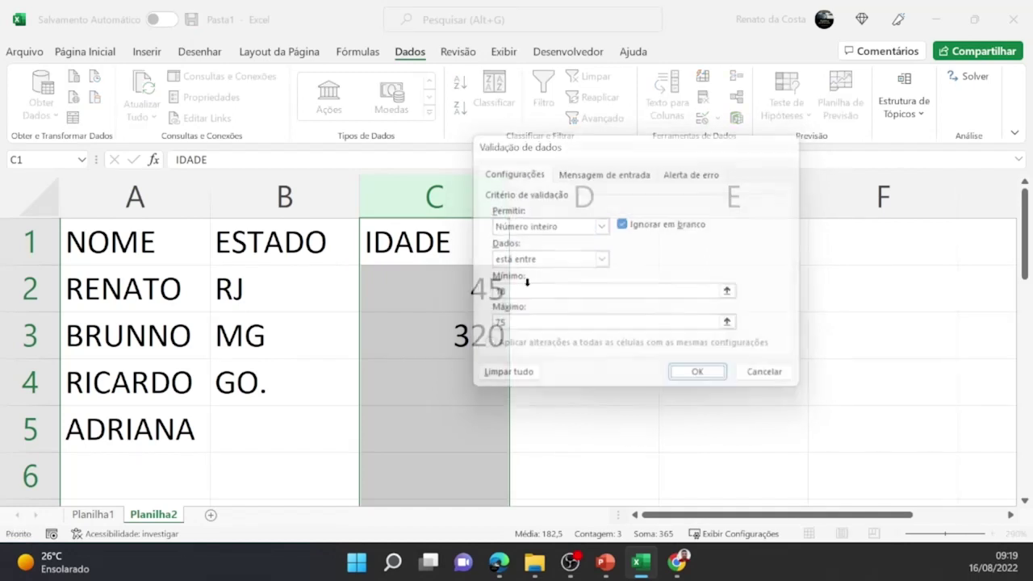
# Try to enter 400 as the age in cell C3 to test the validation rule
pyautogui.click(458, 332)
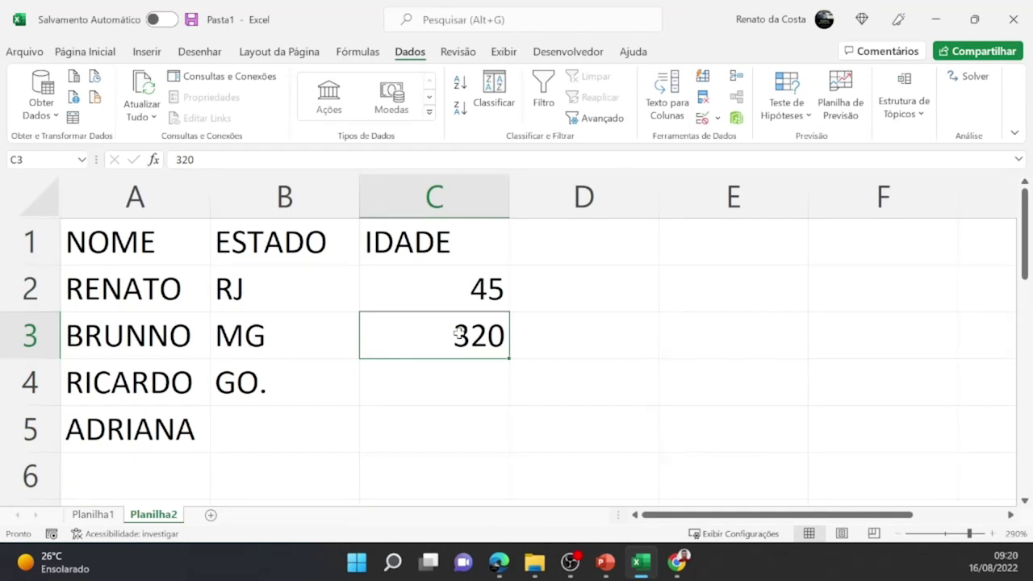
pyautogui.write('400')
pyautogui.press('Return')
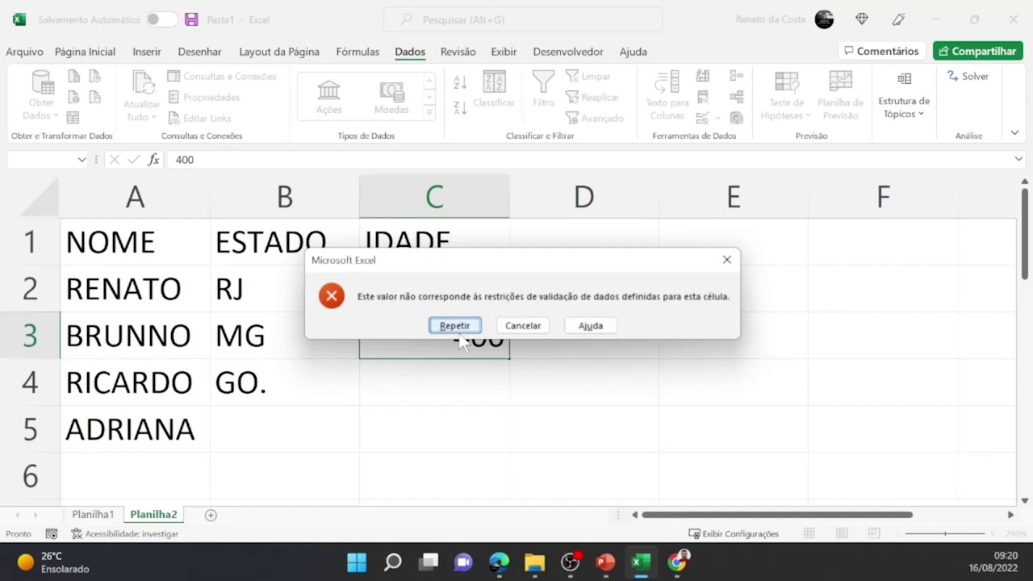
# Retry the entry in cell C3 and set the age to 20
pyautogui.click(457, 331)
pyautogui.write('2')
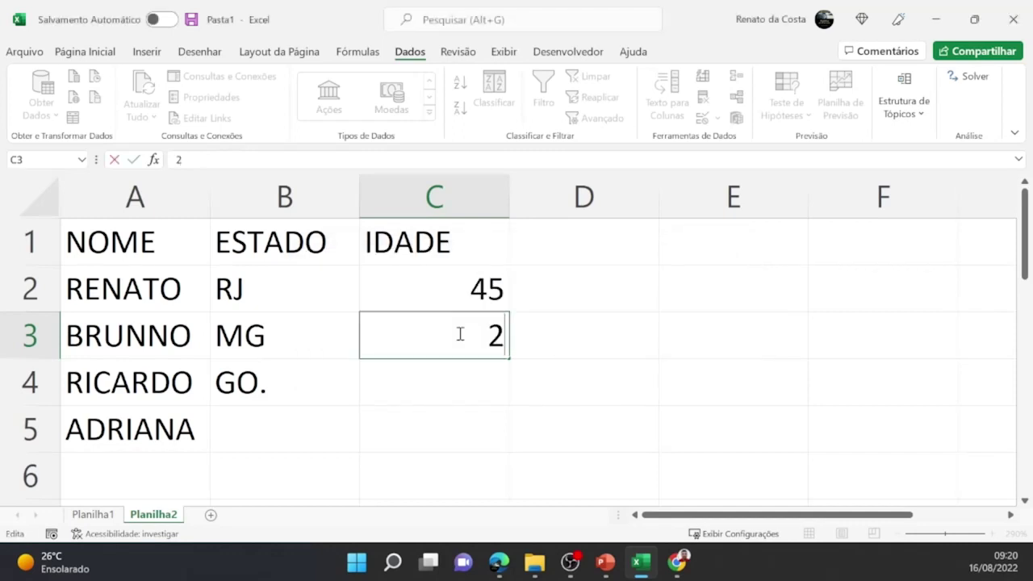
pyautogui.write('0')
pyautogui.press('Return')
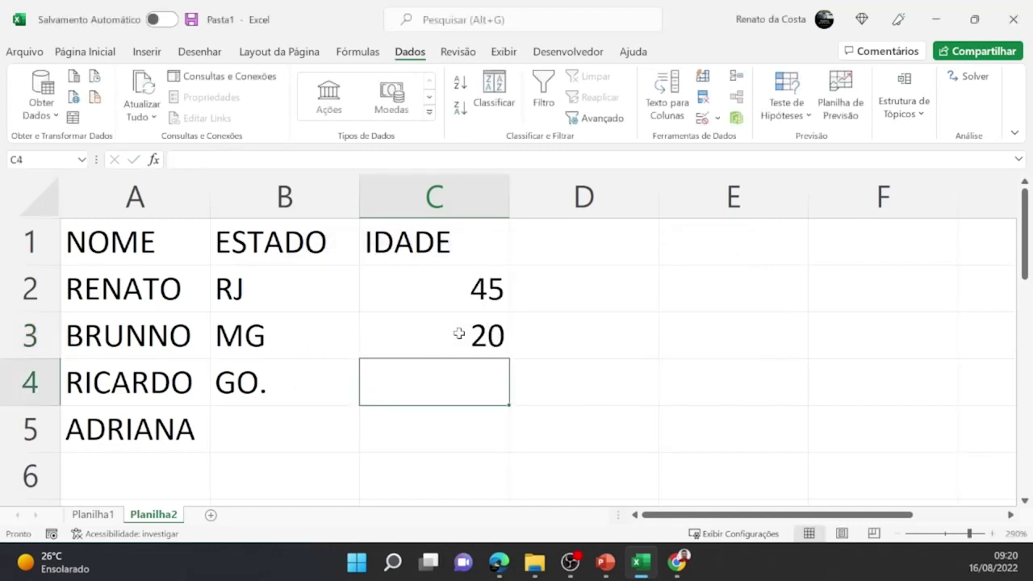
# Try to enter 80 as the age in cell C4 to test the maximum limit
pyautogui.write('80')
pyautogui.press('Return')
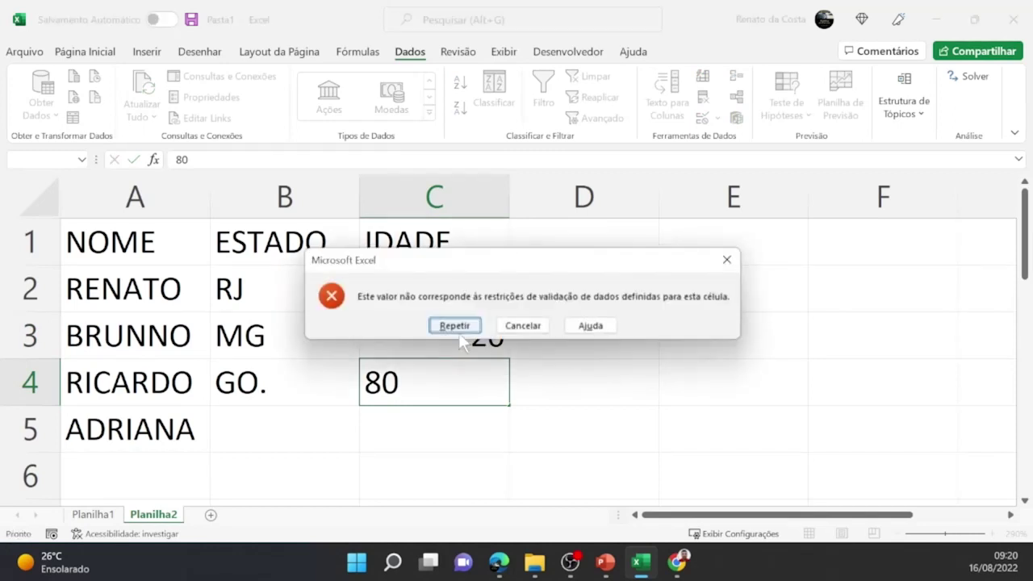
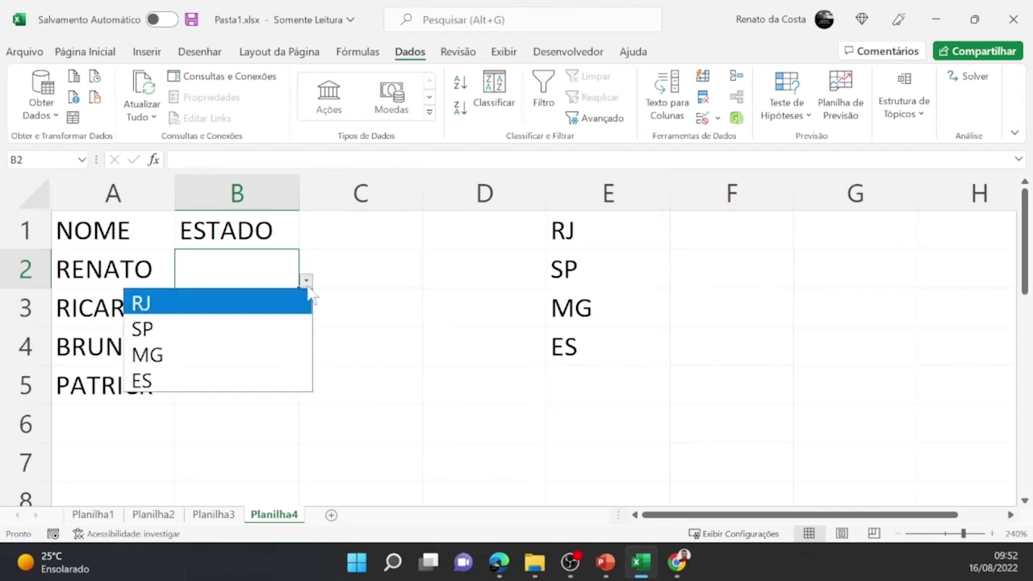
# Copy the validated cell B2 and paste it into cell G4 to carry over the state list validation
pyautogui.click(240, 379)
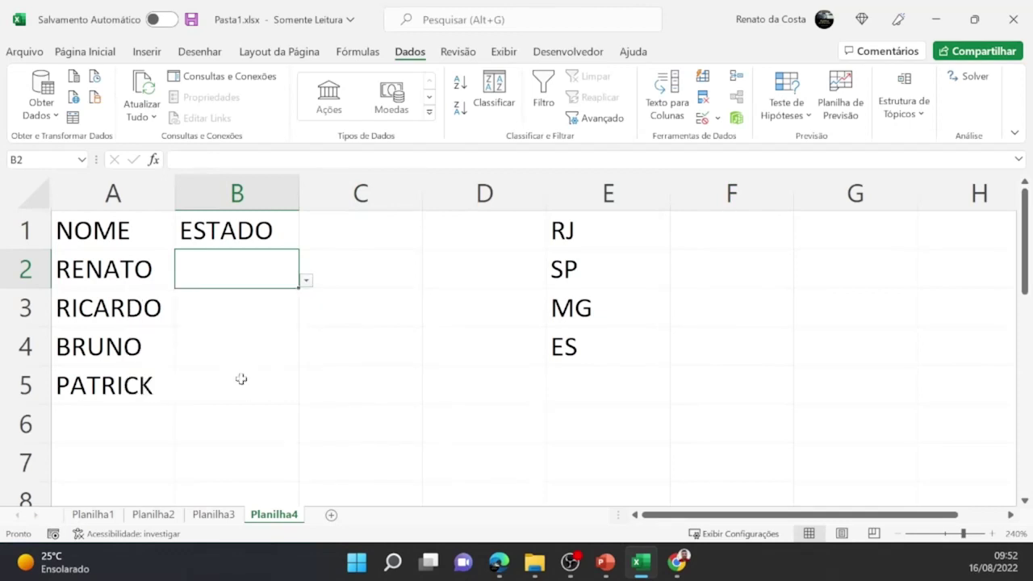
pyautogui.hotkey('ctrl', 'c')
pyautogui.press('Right')
pyautogui.press('Right')
pyautogui.press('Right')
pyautogui.press('Right')
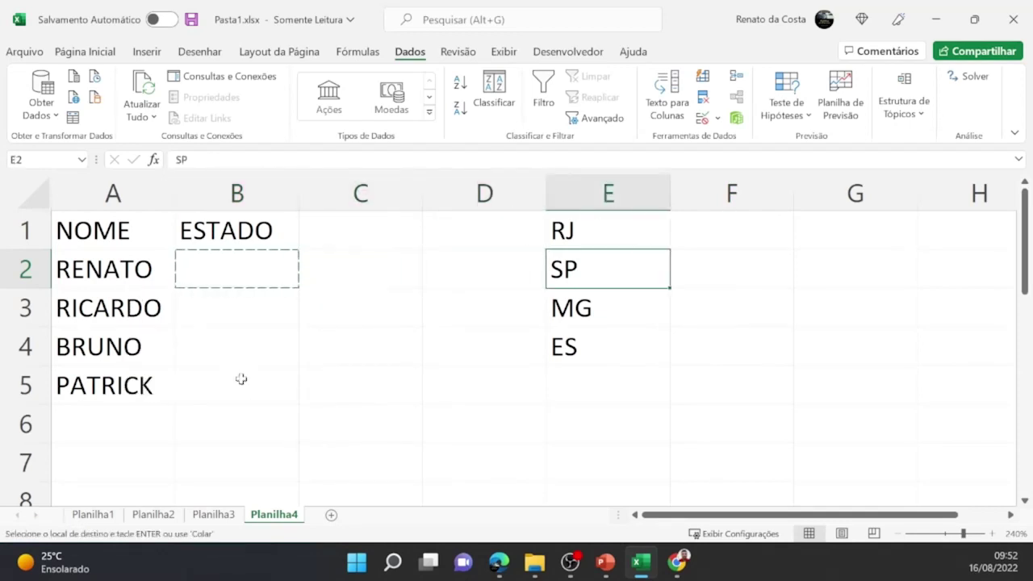
pyautogui.press('Right')
pyautogui.press('Down')
pyautogui.press('Down')
pyautogui.press('Escape')
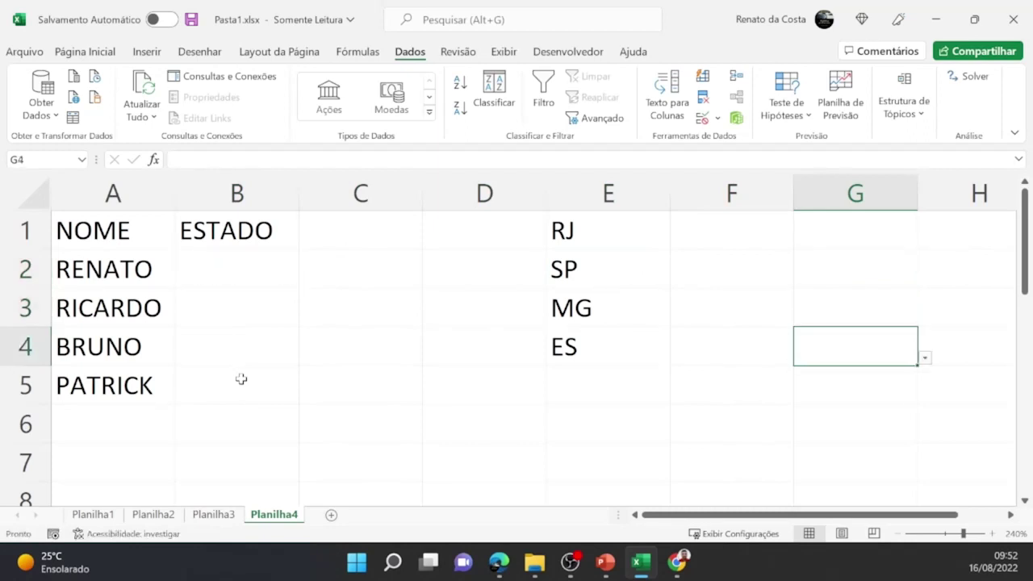
# Display the drop-down list in cell G4 to check the copied validation
pyautogui.click(928, 354)
pyautogui.click(899, 355)
pyautogui.click(923, 358)
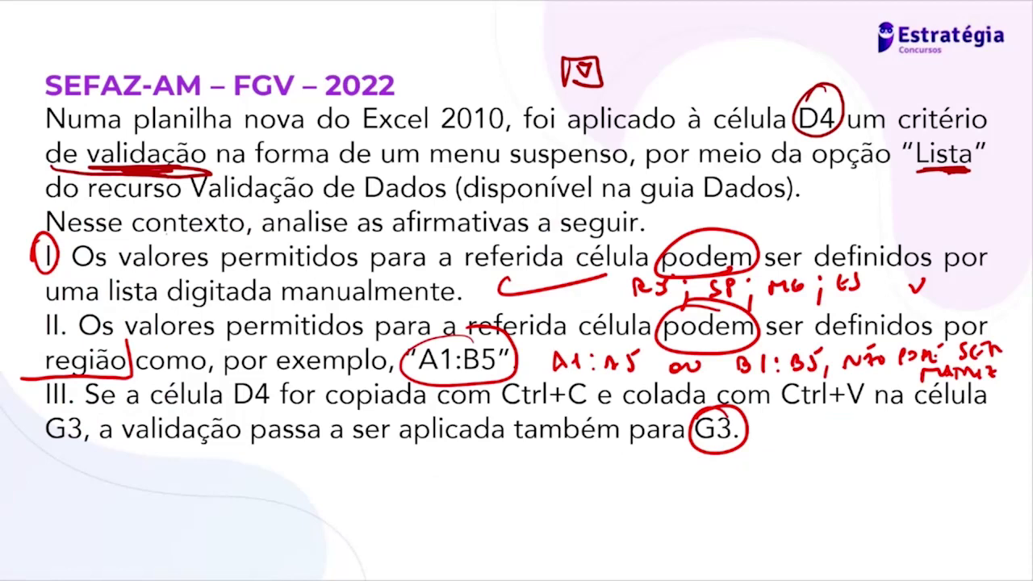
pyautogui.moveTo(771, 417)
pyautogui.mouseDown()
pyautogui.moveTo(757, 431)
pyautogui.moveTo(839, 421)
pyautogui.mouseUp()
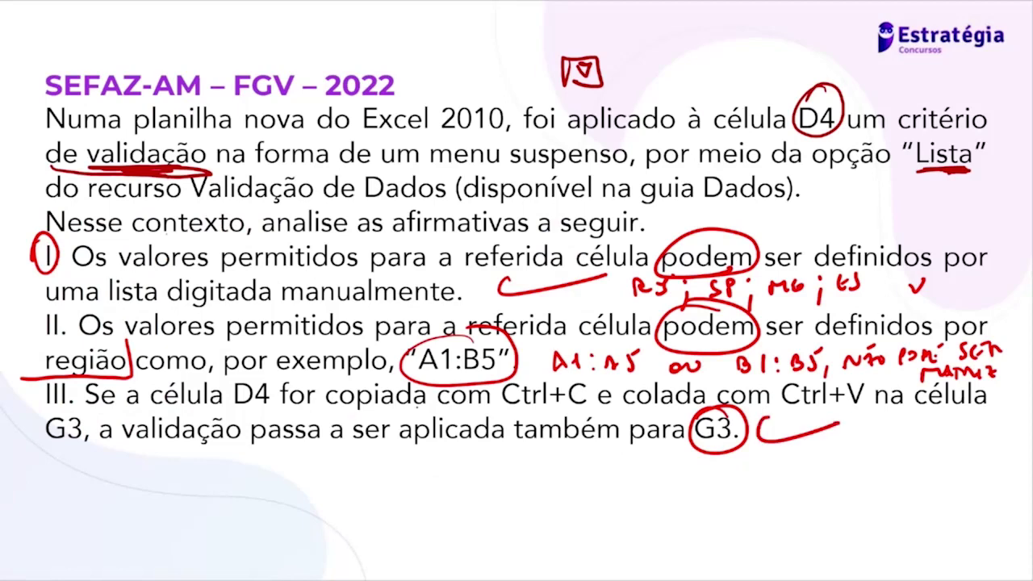
pyautogui.moveTo(158, 455); pyautogui.dragTo(698, 444)
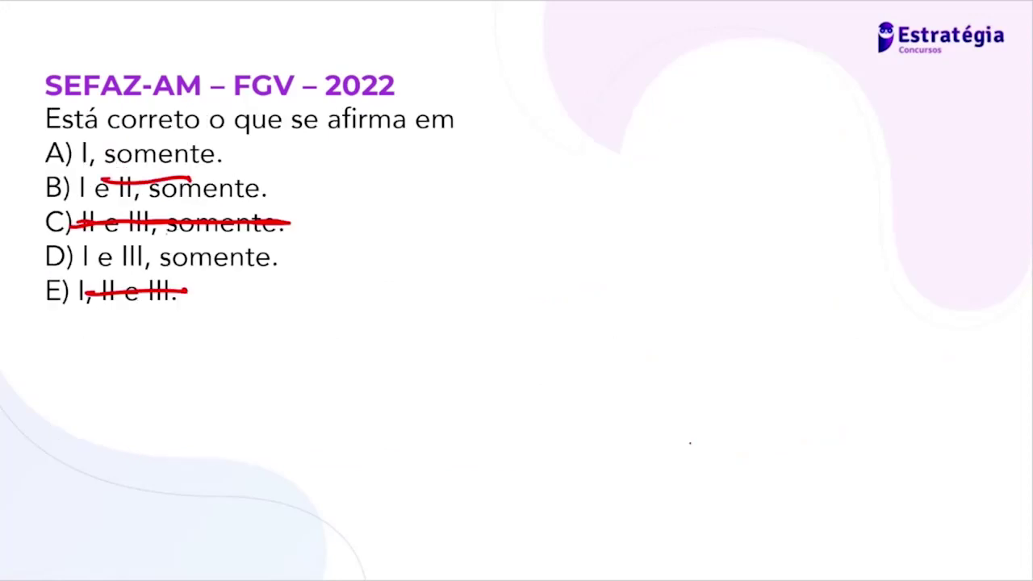
pyautogui.moveTo(50, 250); pyautogui.dragTo(34, 271)
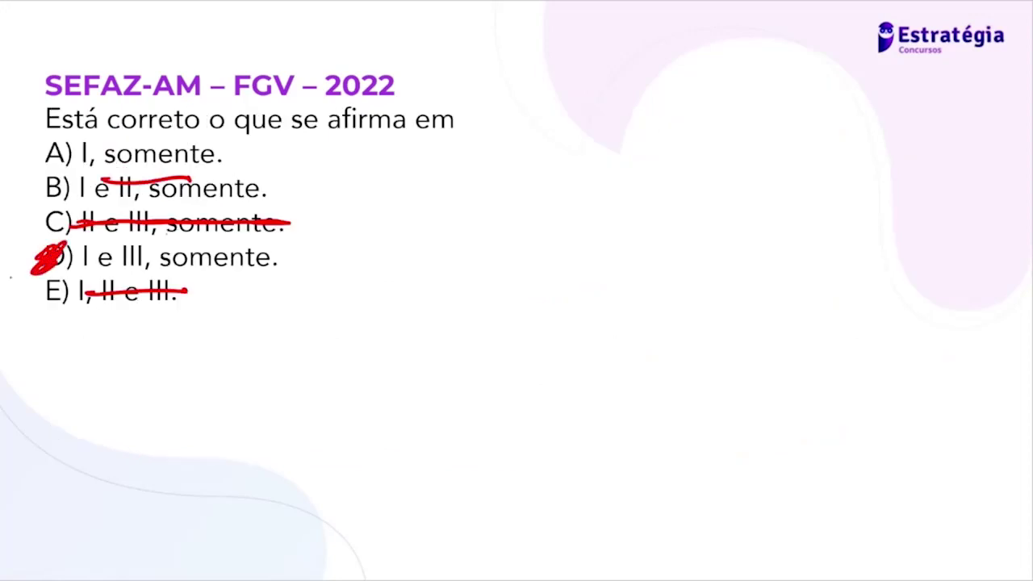
pyautogui.press('Right')
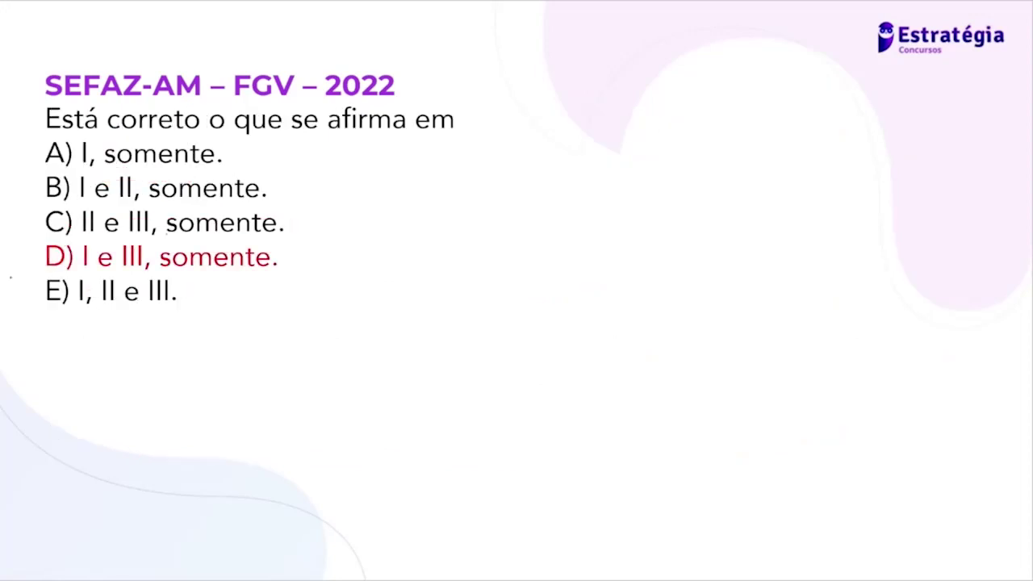
pyautogui.press('Right')
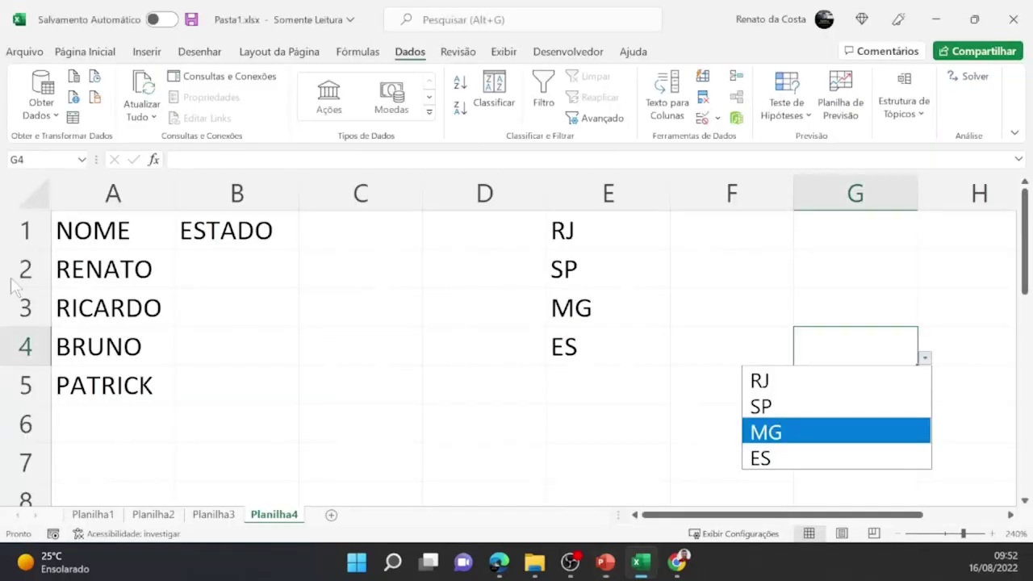
# Add a new worksheet after Planilha4 and enter 5, 7, 3 and 5 in cells A1 to A4
pyautogui.click(329, 508)
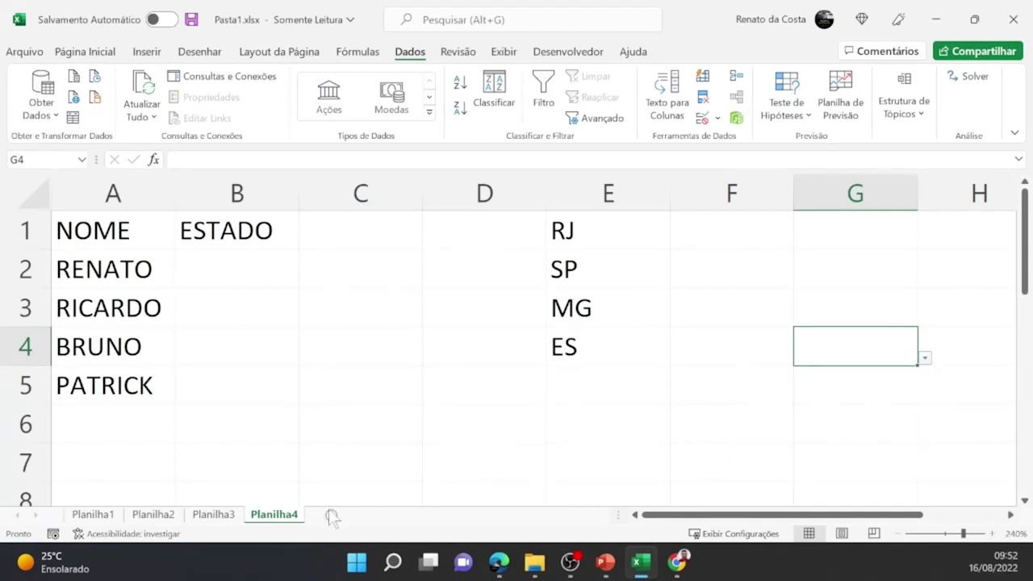
pyautogui.click(329, 514)
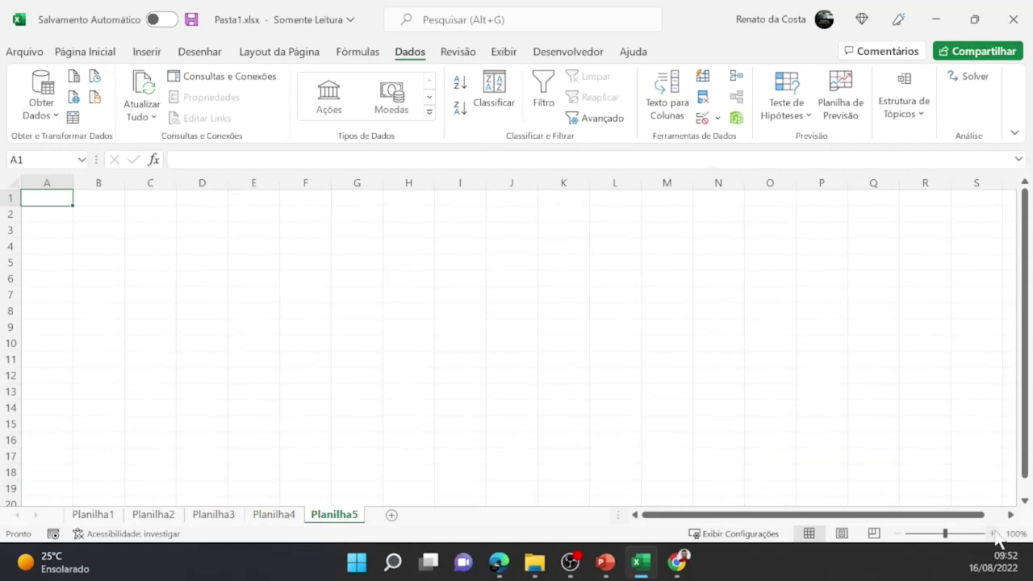
pyautogui.click(993, 533)
pyautogui.click(992, 534)
pyautogui.click(992, 533)
pyautogui.click(992, 533)
pyautogui.click(992, 534)
pyautogui.click(992, 534)
pyautogui.click(992, 534)
pyautogui.click(993, 533)
pyautogui.click(992, 533)
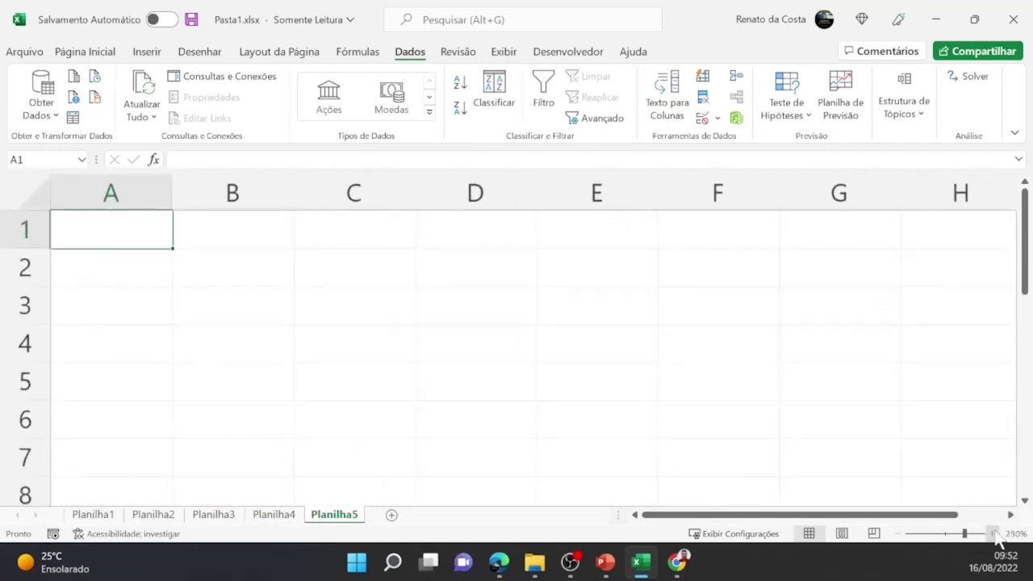
pyautogui.click(993, 533)
pyautogui.click(993, 533)
pyautogui.write('5')
pyautogui.press('Return')
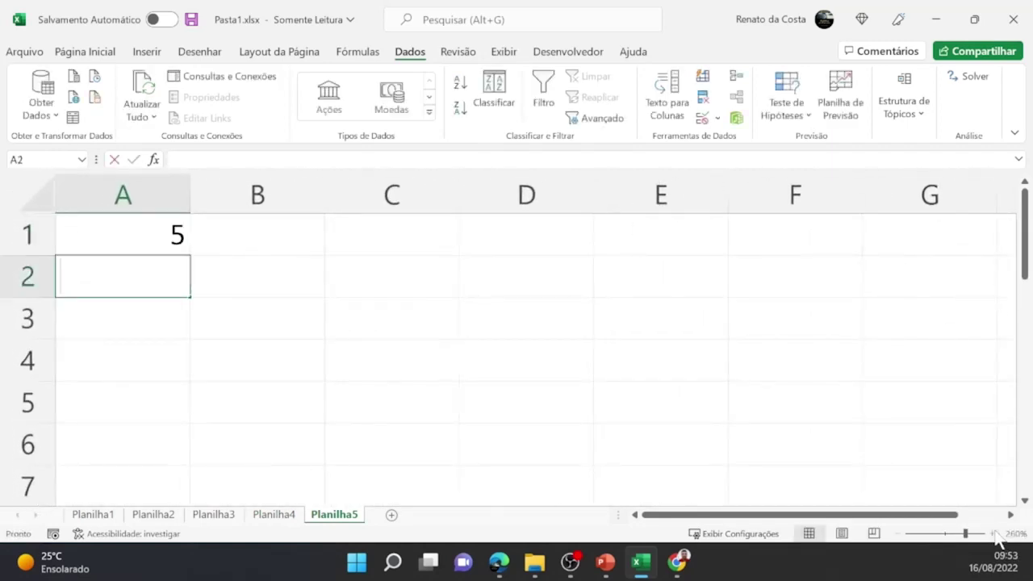
pyautogui.write('7')
pyautogui.press('Return')
pyautogui.write('3')
pyautogui.press('Return')
pyautogui.write('5')
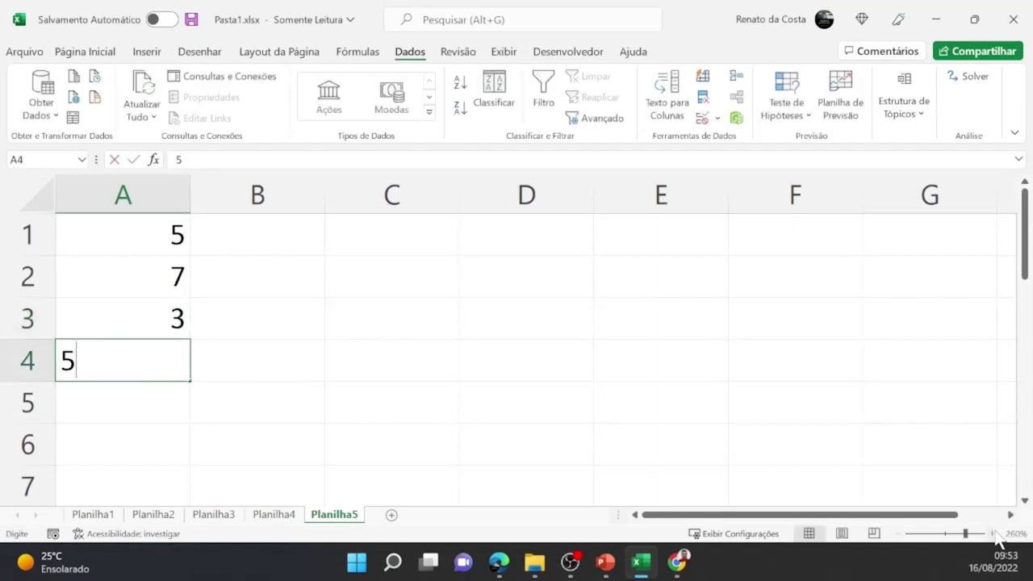
pyautogui.press('Return')
# Enter the formula =A1+A4 in cell C1 to add the first and last values
pyautogui.press('Up')
pyautogui.press('Up')
pyautogui.press('Up')
pyautogui.press('Up')
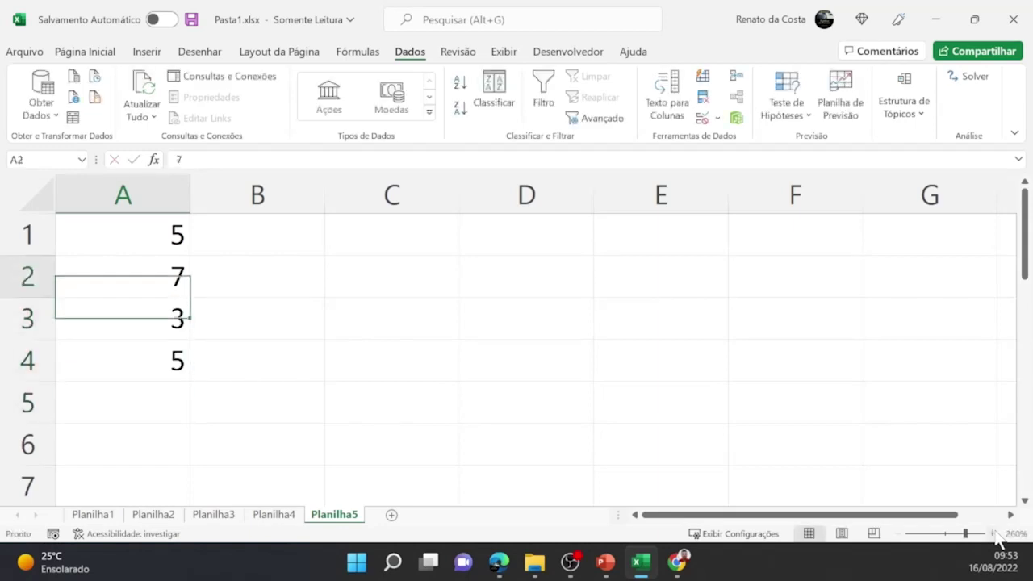
pyautogui.press('Right')
pyautogui.press('Right')
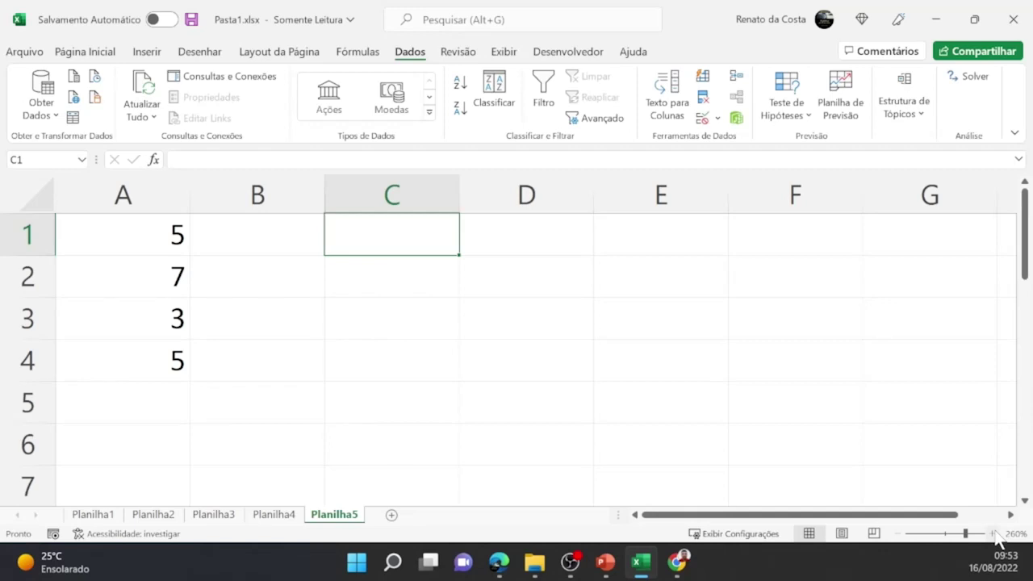
pyautogui.write('=')
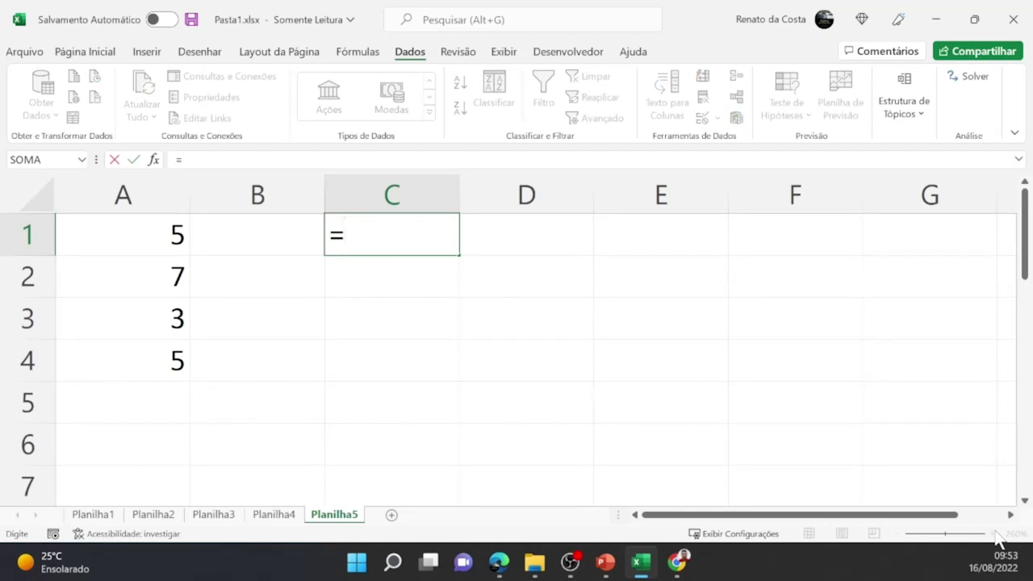
pyautogui.press('Left')
pyautogui.press('Left')
pyautogui.write('+A4')
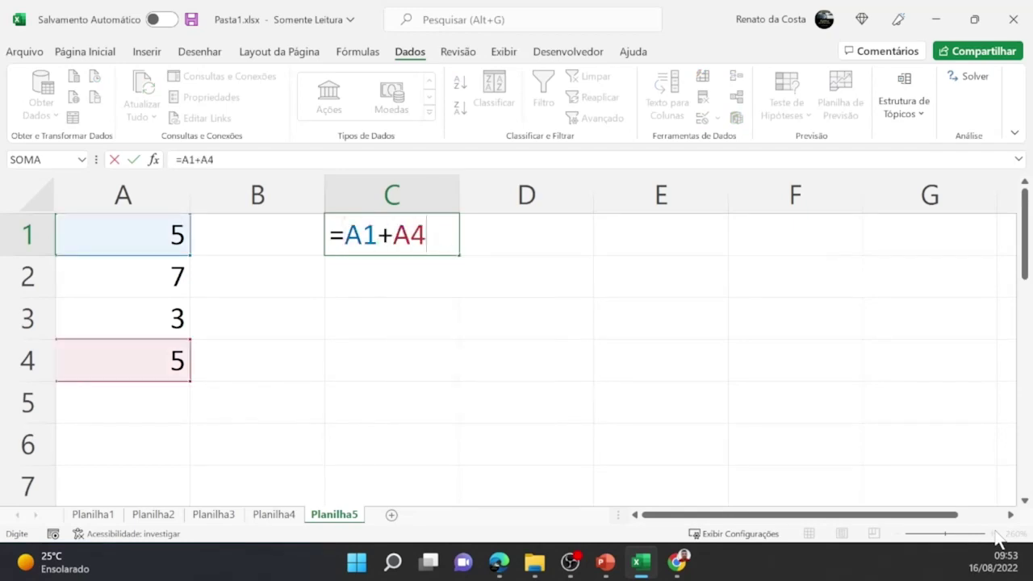
pyautogui.press('Return')
pyautogui.press('Up')
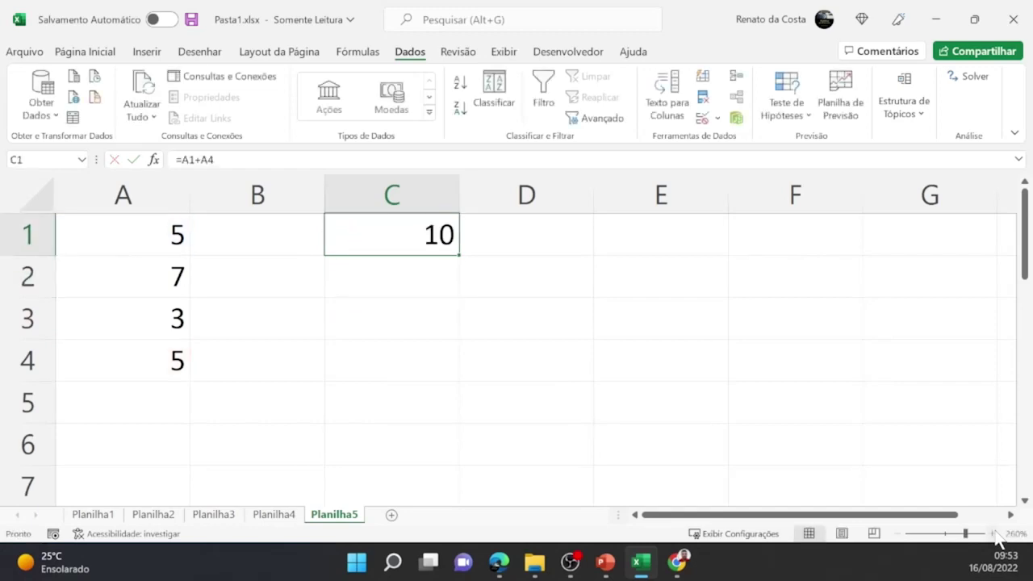
pyautogui.press('Down')
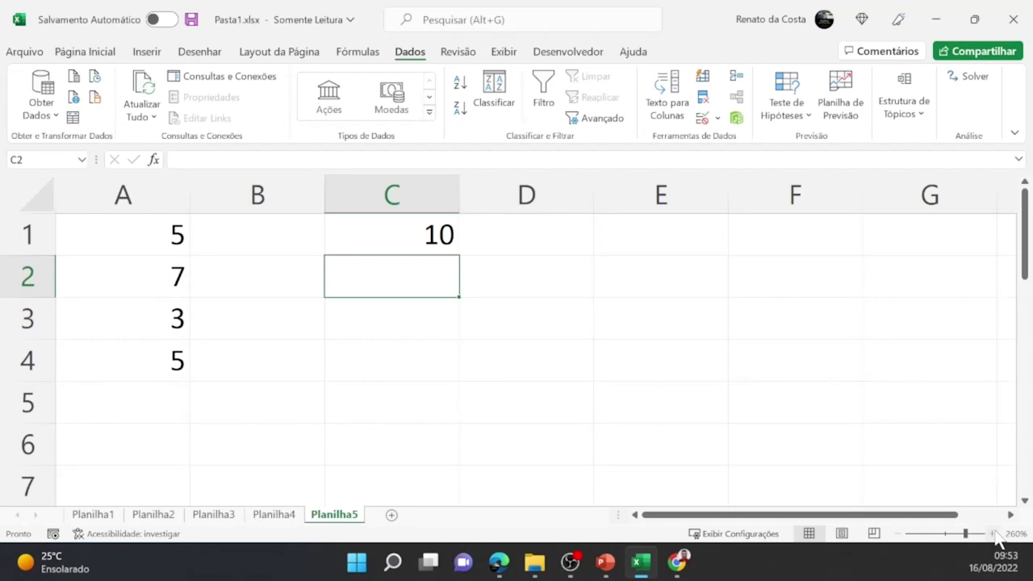
pyautogui.write('0')
pyautogui.press('Tab')
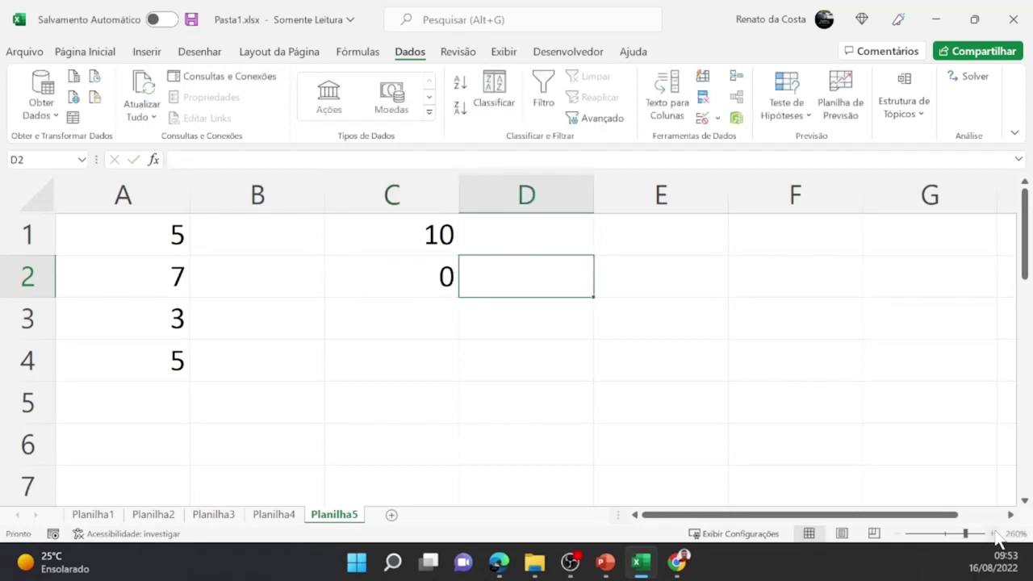
pyautogui.press('Left')
pyautogui.press('Delete')
# Enter the formulas =A2+A3 in cell D3 and =A1+A4 in cell D4
pyautogui.press('Right')
pyautogui.press('Down')
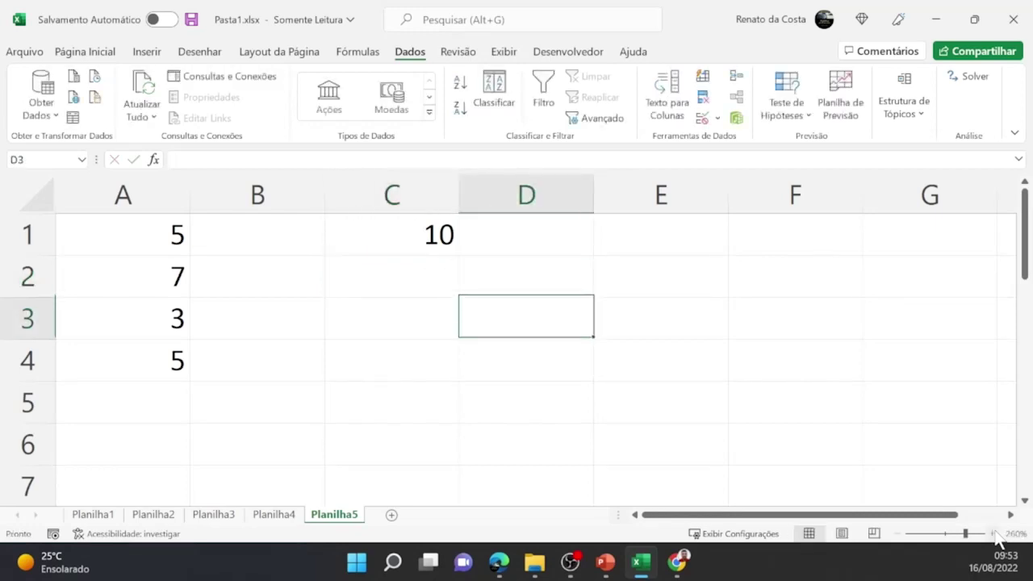
pyautogui.write('=A2+A3')
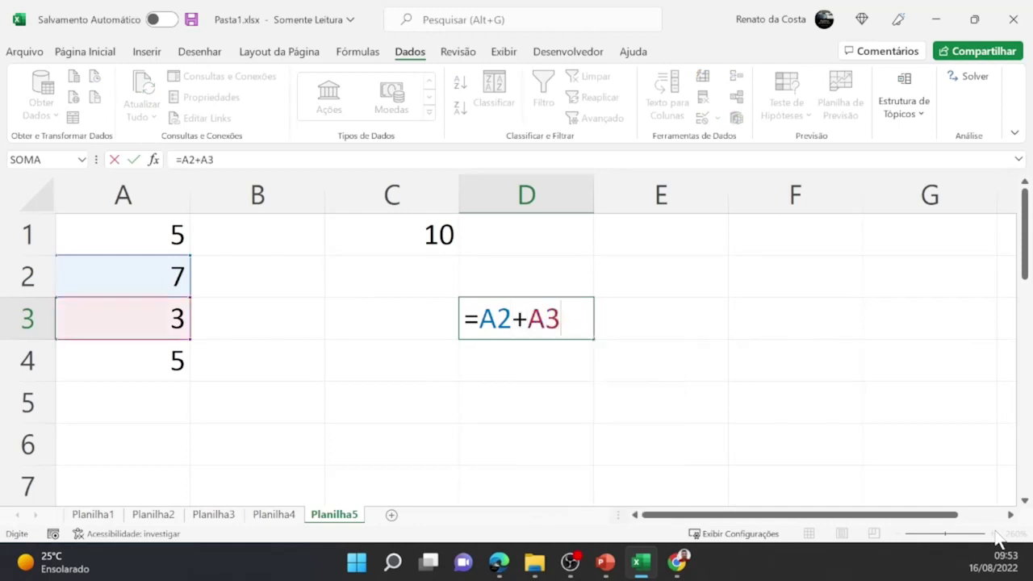
pyautogui.press('Return')
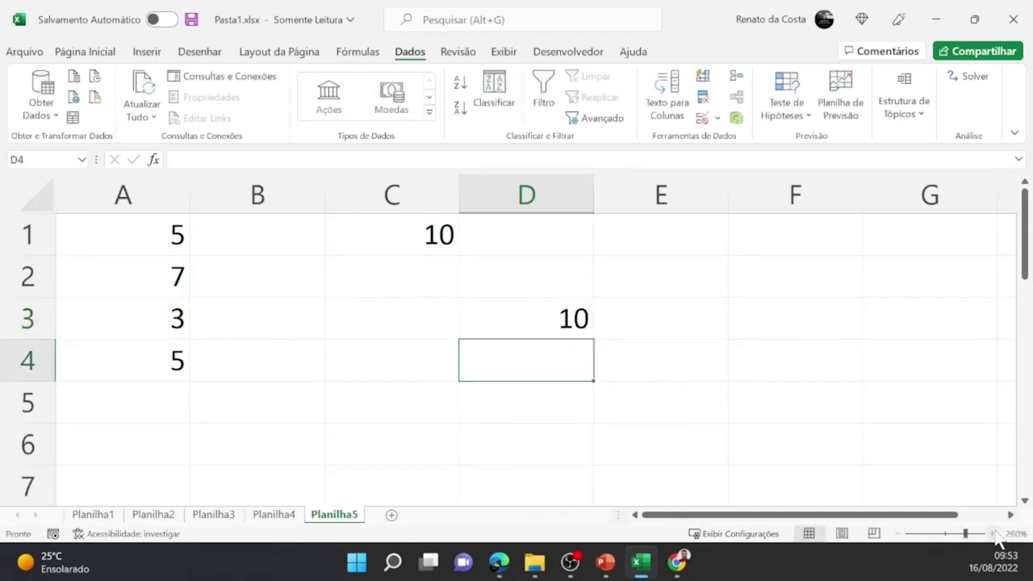
pyautogui.write('=A1')
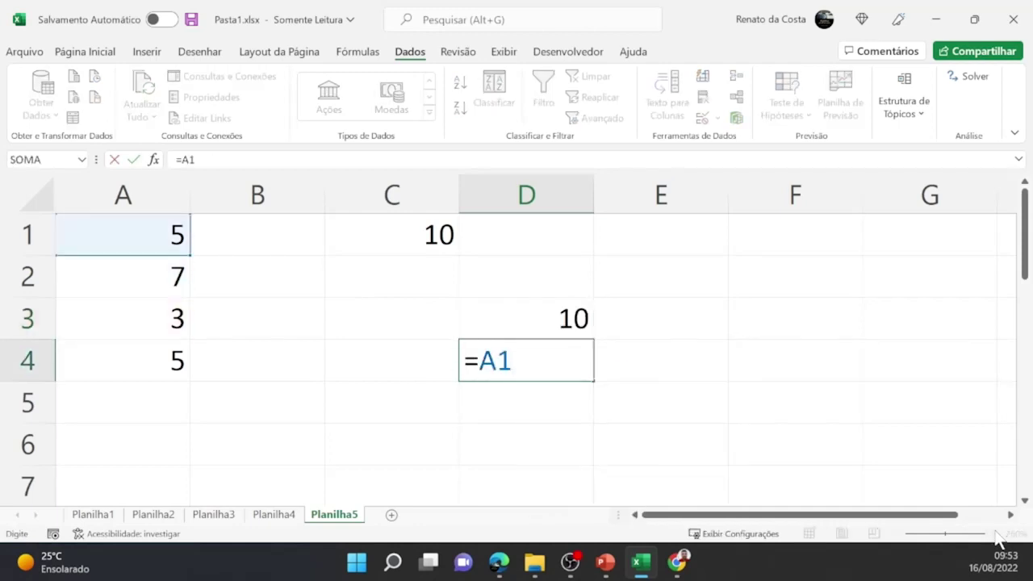
pyautogui.write('+A4')
pyautogui.press('Return')
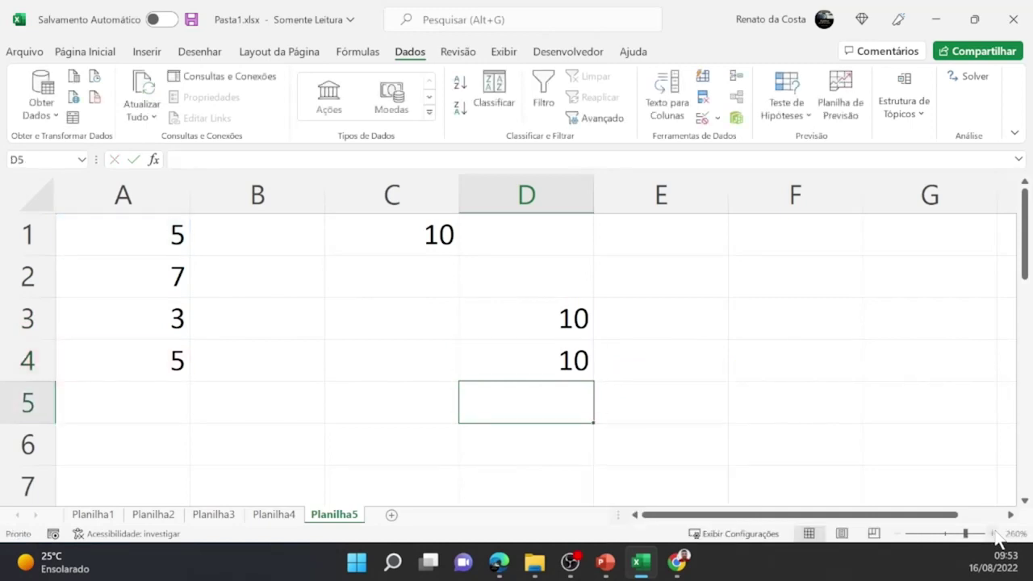
# Trace the precedents of the formula in cell C1 with Rastrear Precedentes
pyautogui.press('Up')
pyautogui.press('Up')
pyautogui.press('Up')
pyautogui.press('Up')
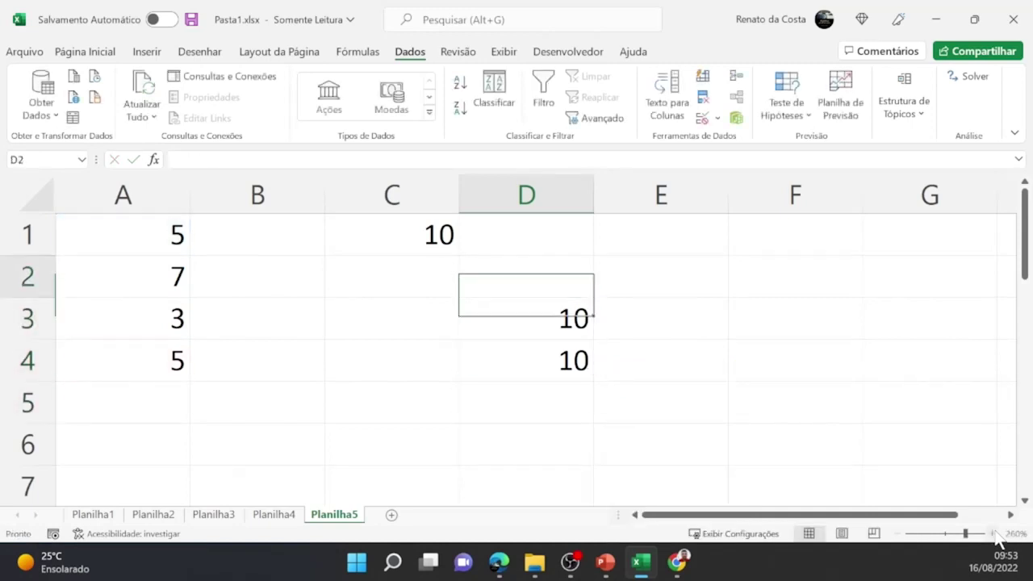
pyautogui.press('Down')
pyautogui.press('Down')
pyautogui.press('Left')
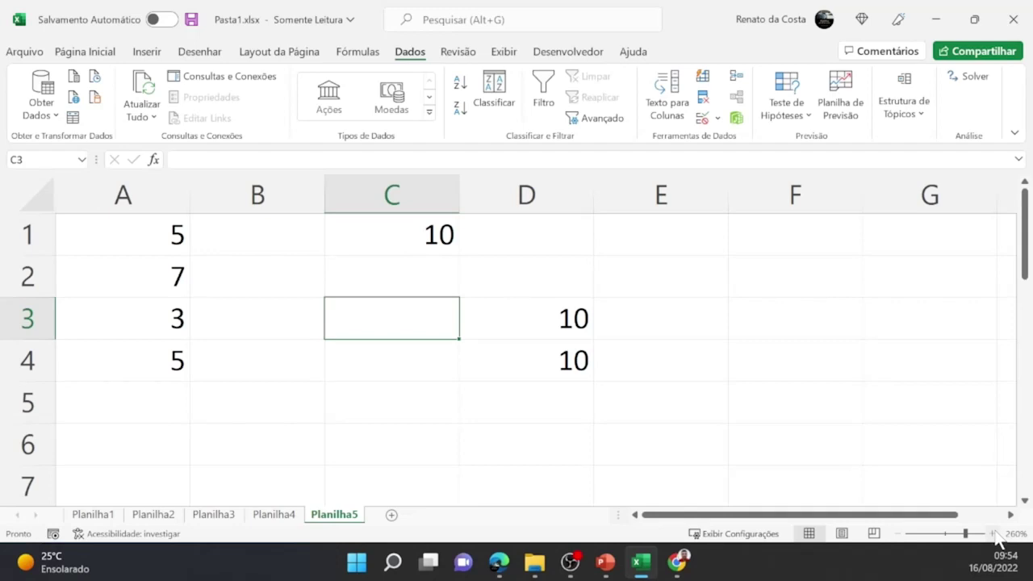
pyautogui.press('Up')
pyautogui.press('Up')
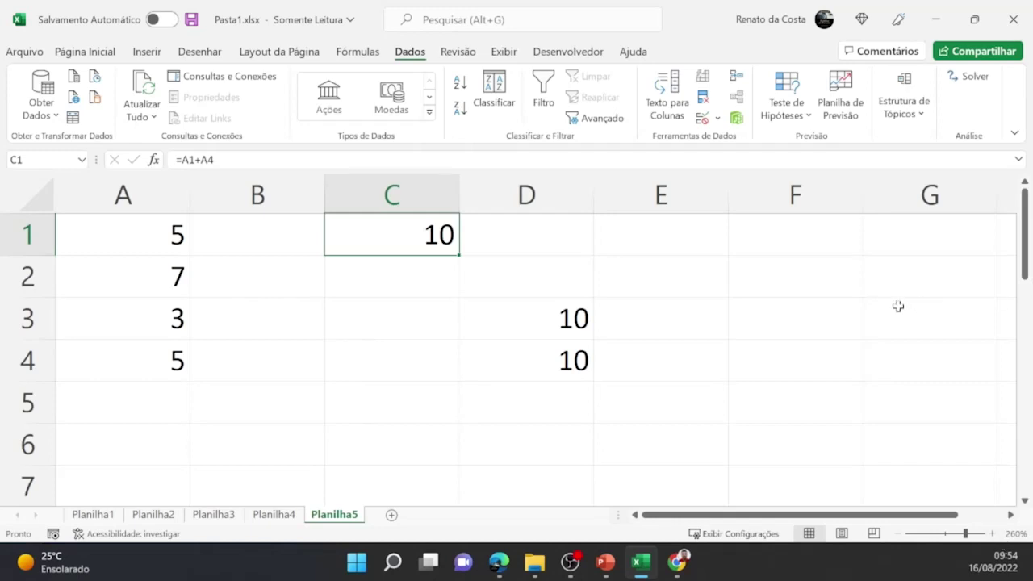
pyautogui.click(357, 52)
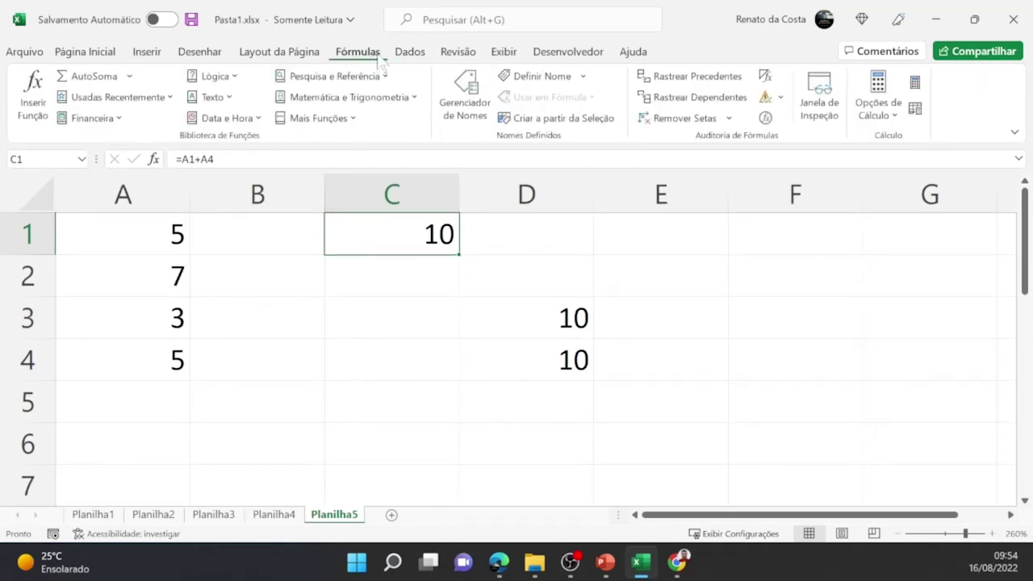
pyautogui.click(691, 80)
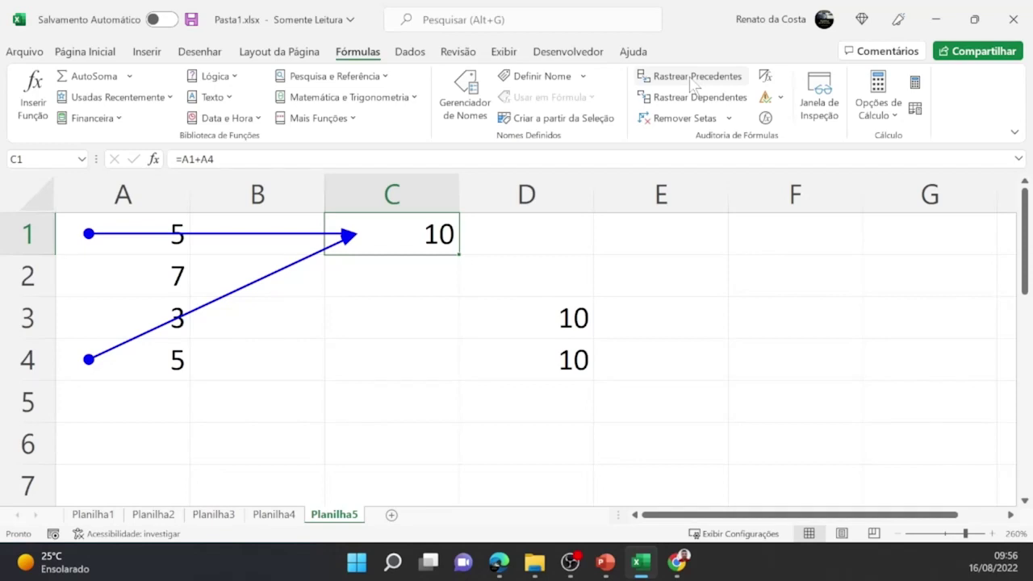
pyautogui.hotkey('ctrl', 'z')
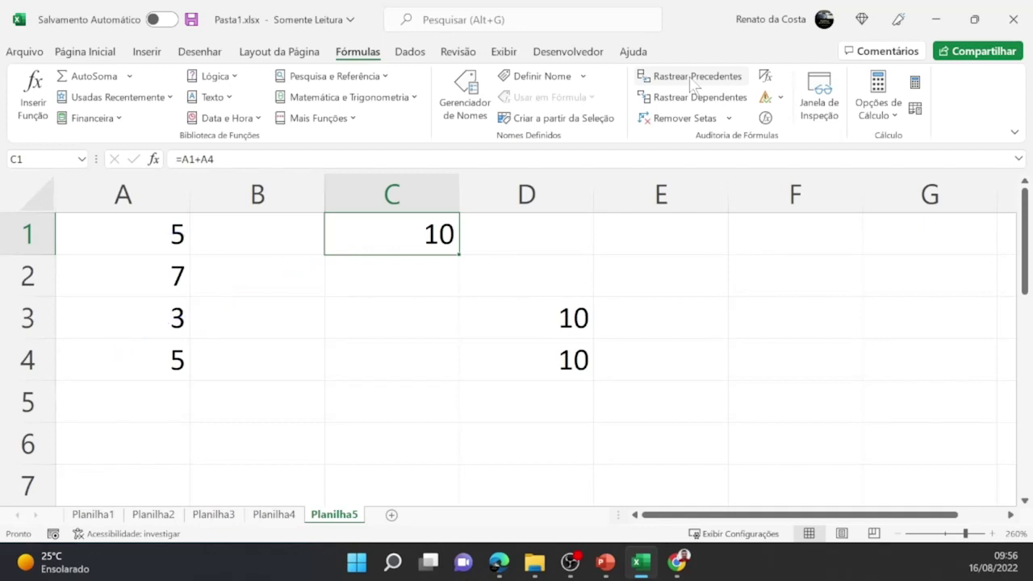
pyautogui.click(692, 78)
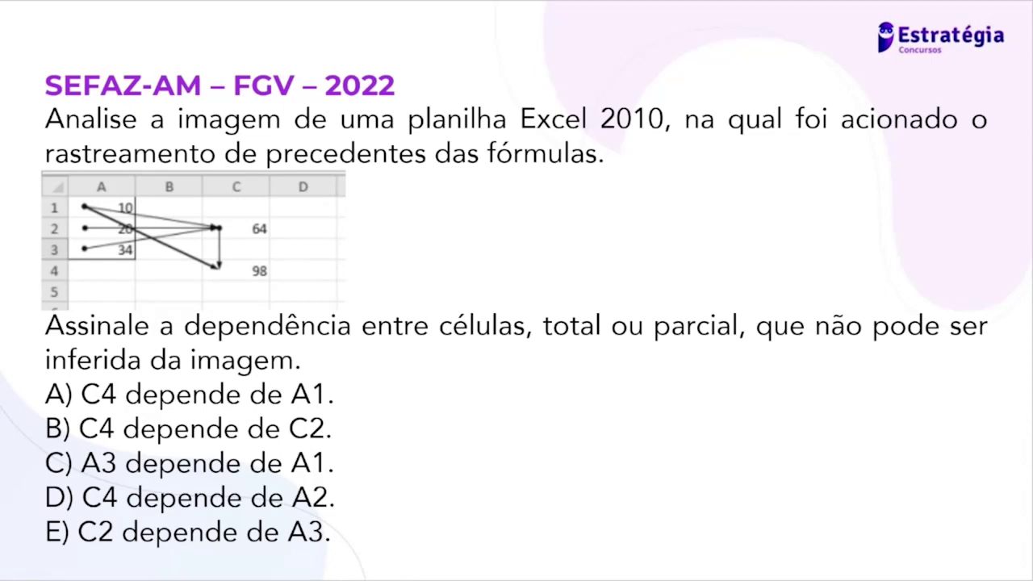
pyautogui.moveTo(815, 310)
pyautogui.mouseDown()
pyautogui.moveTo(865, 307)
pyautogui.moveTo(815, 358)
pyautogui.mouseUp()
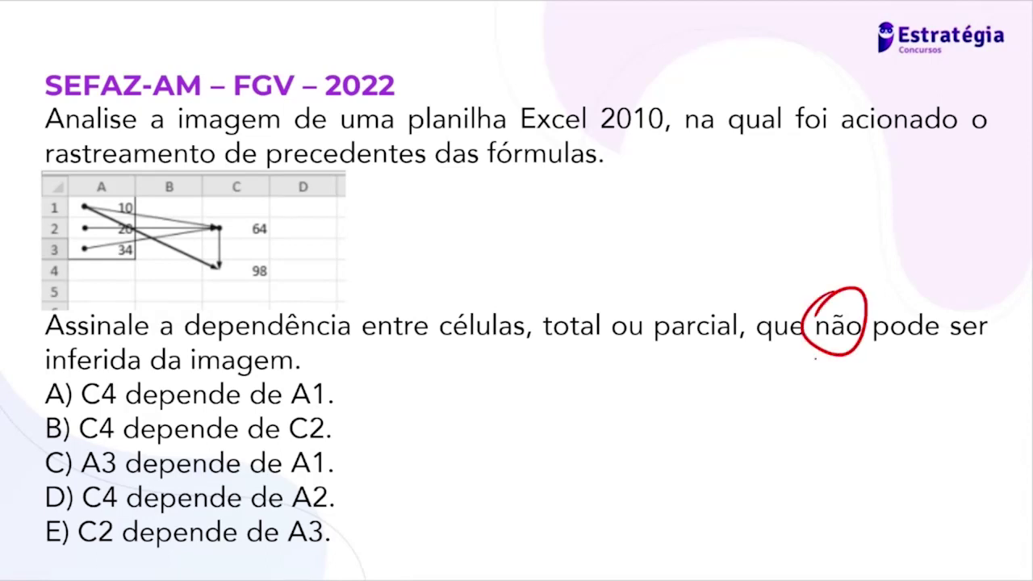